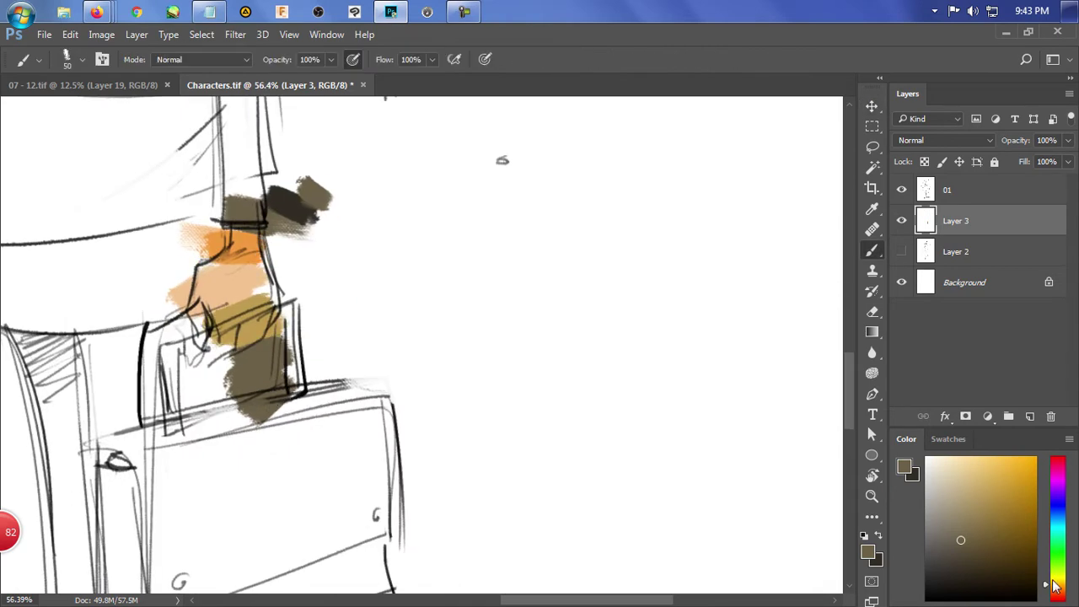
# Choose a golden yellow and add a swatch of it at the lower end of the color palette strip
pyautogui.scroll(-3, 337, 354)
pyautogui.click(993, 473)
pyautogui.click(998, 478)
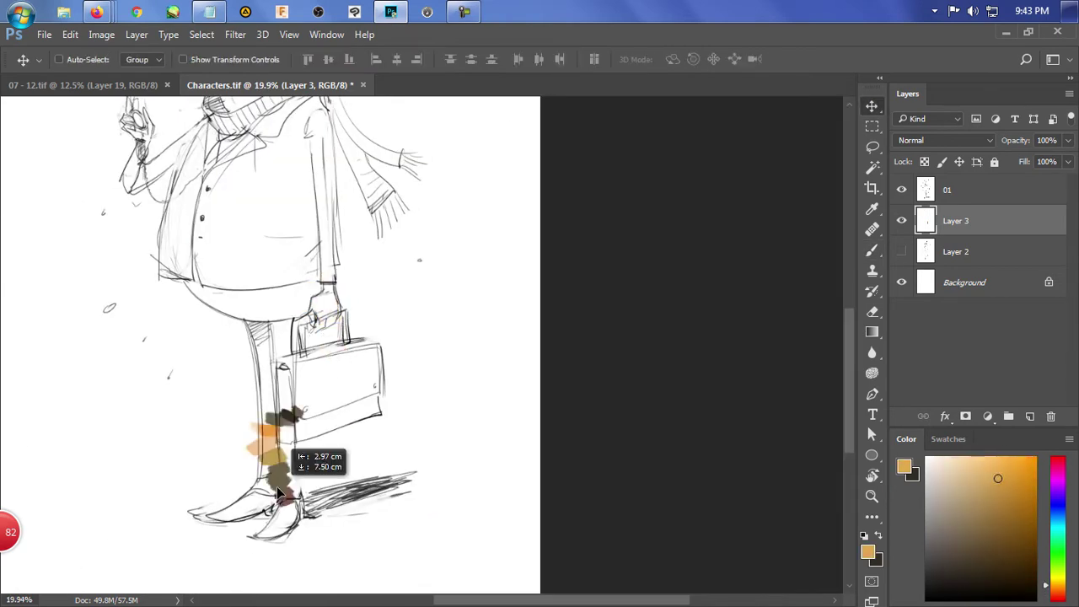
pyautogui.scroll(2, 257, 518)
pyautogui.moveTo(253, 455); pyautogui.dragTo(244, 487)
# Sample colors from the palette strip and start blocking in the coat on Layer 3 with olive brown
pyautogui.scroll(3, 304, 398)
pyautogui.scroll(-4, 703, 248)
pyautogui.keyDown('alt'); pyautogui.click(520, 352); pyautogui.keyUp('alt')
pyautogui.moveTo(305, 274); pyautogui.dragTo(351, 219)
pyautogui.keyDown('alt'); pyautogui.click(510, 337); pyautogui.keyUp('alt')
pyautogui.moveTo(257, 244); pyautogui.dragTo(367, 198)
pyautogui.scroll(2, 317, 232)
pyautogui.moveTo(308, 223)
pyautogui.mouseDown()
pyautogui.moveTo(278, 246)
pyautogui.moveTo(215, 206)
pyautogui.mouseUp()
# Resample the olive brown and paint the raised sleeve and the coat's front panel beside it
pyautogui.keyDown('alt'); pyautogui.click(278, 270); pyautogui.keyUp('alt')
pyautogui.moveTo(404, 192); pyautogui.dragTo(278, 270)
pyautogui.moveTo(204, 257); pyautogui.dragTo(201, 408)
pyautogui.moveTo(211, 240); pyautogui.dragTo(81, 341)
pyautogui.moveTo(97, 291); pyautogui.dragTo(80, 337)
pyautogui.moveTo(189, 278); pyautogui.dragTo(169, 498)
pyautogui.moveTo(190, 312); pyautogui.dragTo(160, 506)
pyautogui.scroll(-2, 253, 380)
# Enlarge the brush and block in the hanging sleeve and the coat's hem with olive brown
pyautogui.press(']')
pyautogui.press(']')
pyautogui.moveTo(371, 240); pyautogui.dragTo(363, 463)
pyautogui.scroll(3, 305, 334)
pyautogui.moveTo(305, 335); pyautogui.dragTo(379, 303)
pyautogui.moveTo(102, 186); pyautogui.dragTo(92, 341)
pyautogui.moveTo(97, 210)
pyautogui.mouseDown()
pyautogui.moveTo(299, 354)
pyautogui.moveTo(448, 306)
pyautogui.mouseUp()
# Hide the 01 sketch layer and fill the rest of the coat front with olive brown
pyautogui.press('[')
pyautogui.press('[')
pyautogui.press('[')
pyautogui.moveTo(221, 179)
pyautogui.mouseDown()
pyautogui.moveTo(192, 276)
pyautogui.moveTo(253, 303)
pyautogui.mouseUp()
pyautogui.scroll(-1, 337, 338)
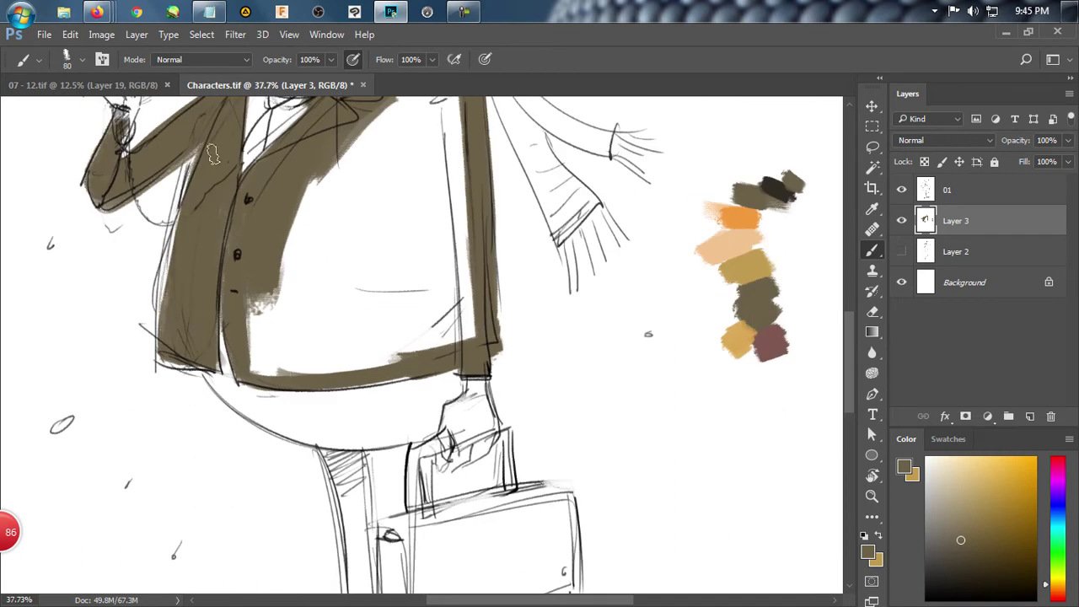
pyautogui.click(901, 190)
pyautogui.moveTo(459, 168); pyautogui.dragTo(366, 315)
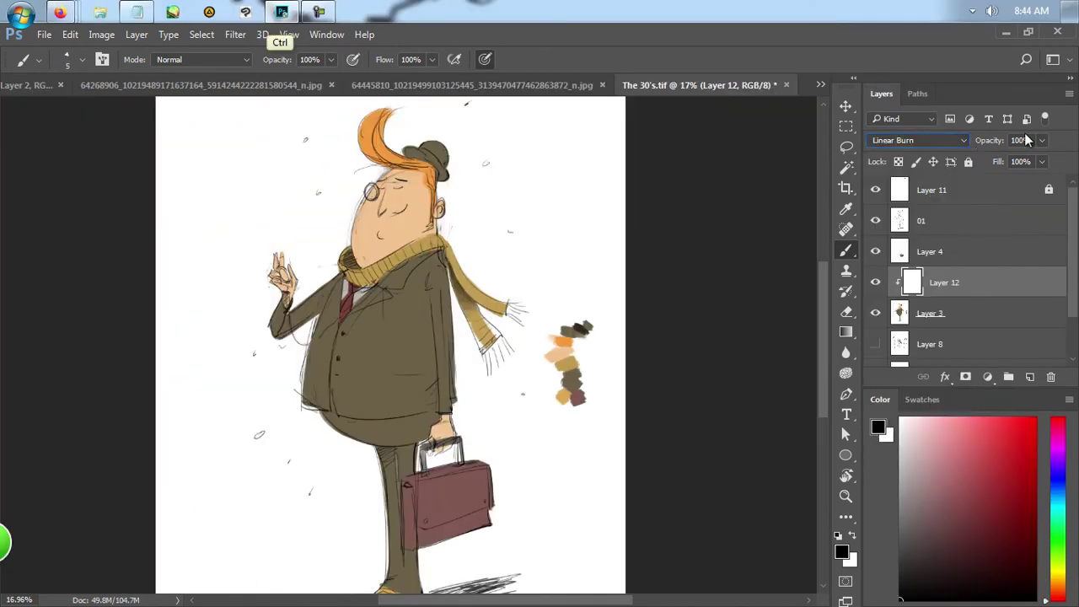
# Switch to a textured brush preset and set its opacity to 63% and its flow to 58%
pyautogui.scroll(2, 379, 338)
pyautogui.rightClick(160, 148)
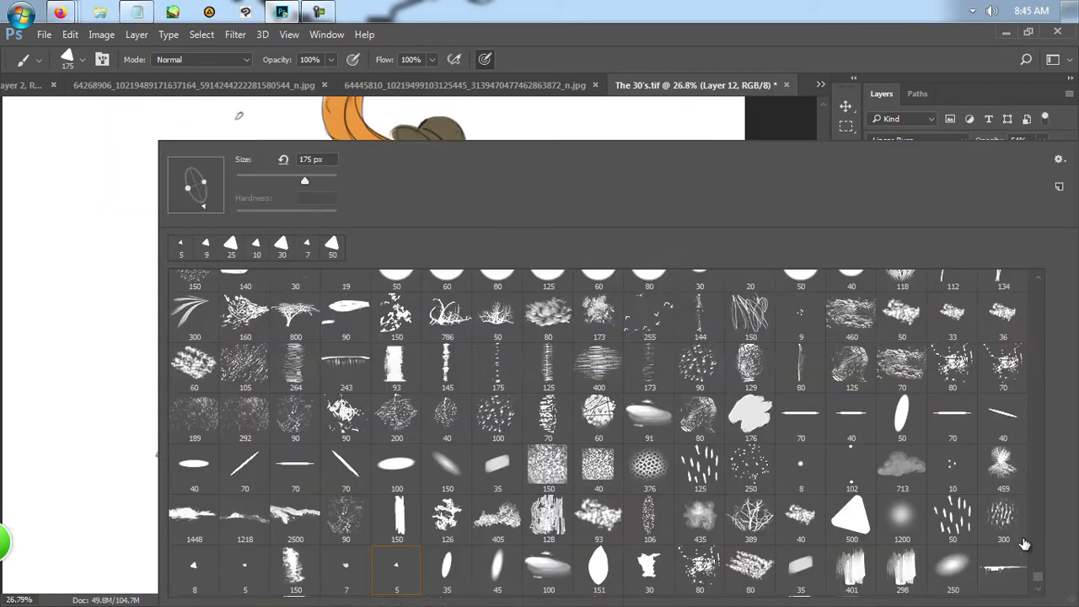
pyautogui.click(252, 371)
pyautogui.scroll(1, 414, 190)
pyautogui.press('6')
pyautogui.press('3')
pyautogui.hotkey('shift', '5')
pyautogui.hotkey('shift', '8')
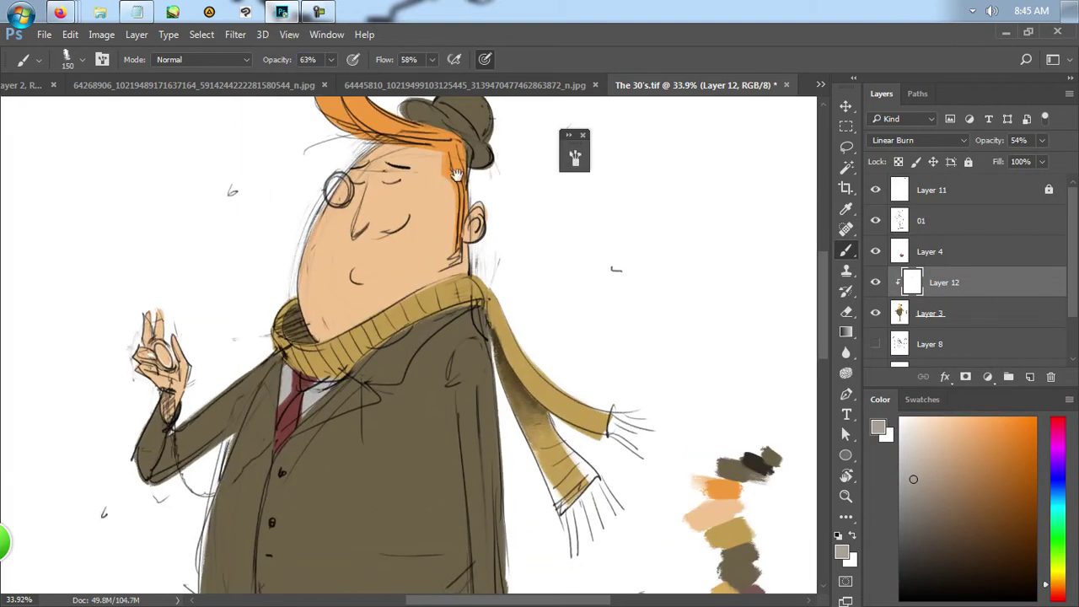
# Paint soft shading over the lower face on the clipped Linear Burn layer, Layer 12
pyautogui.moveTo(396, 252); pyautogui.dragTo(377, 280)
pyautogui.press(']')
pyautogui.press(']')
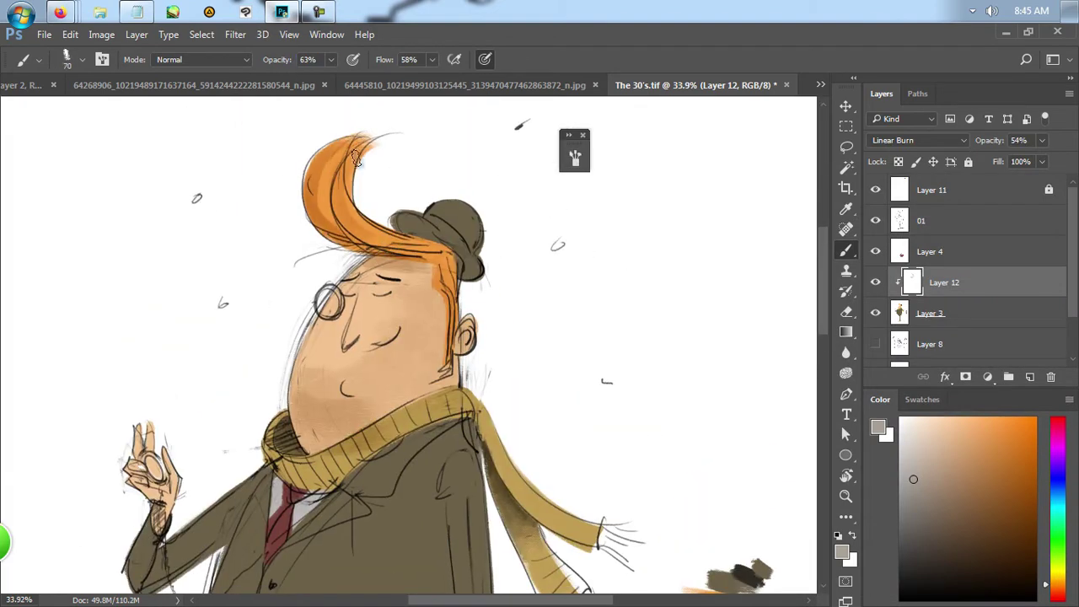
# Fade the 01 sketch layer and erase excess shading around the ear on Layer 12
pyautogui.click(970, 220)
pyautogui.click(944, 283)
pyautogui.scroll(5, 426, 274)
pyautogui.press('e')
pyautogui.scroll(-1, 458, 274)
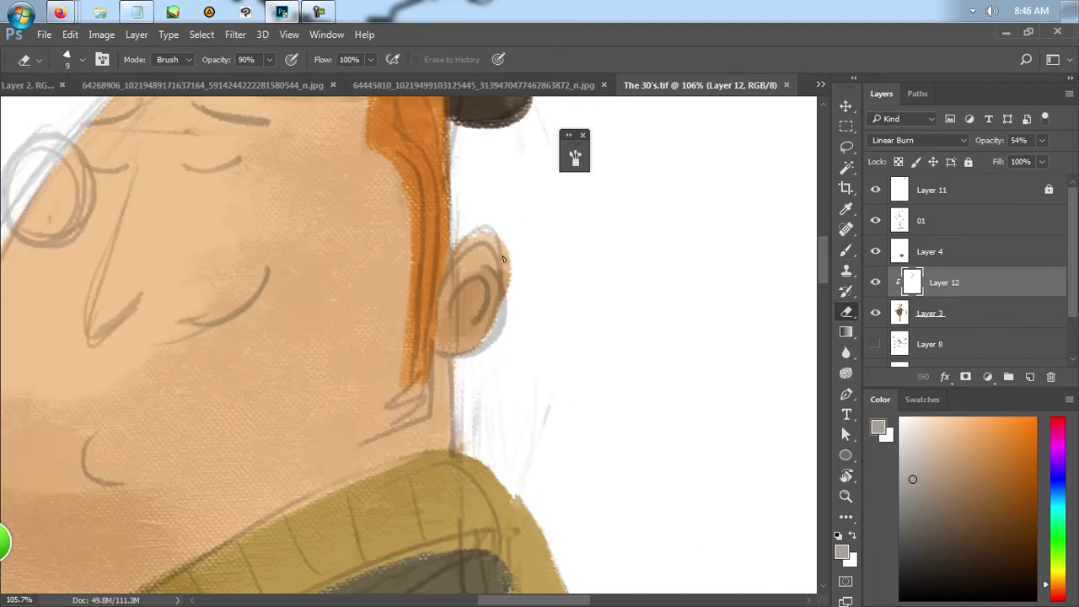
pyautogui.scroll(-3, 457, 274)
pyautogui.scroll(1, 301, 241)
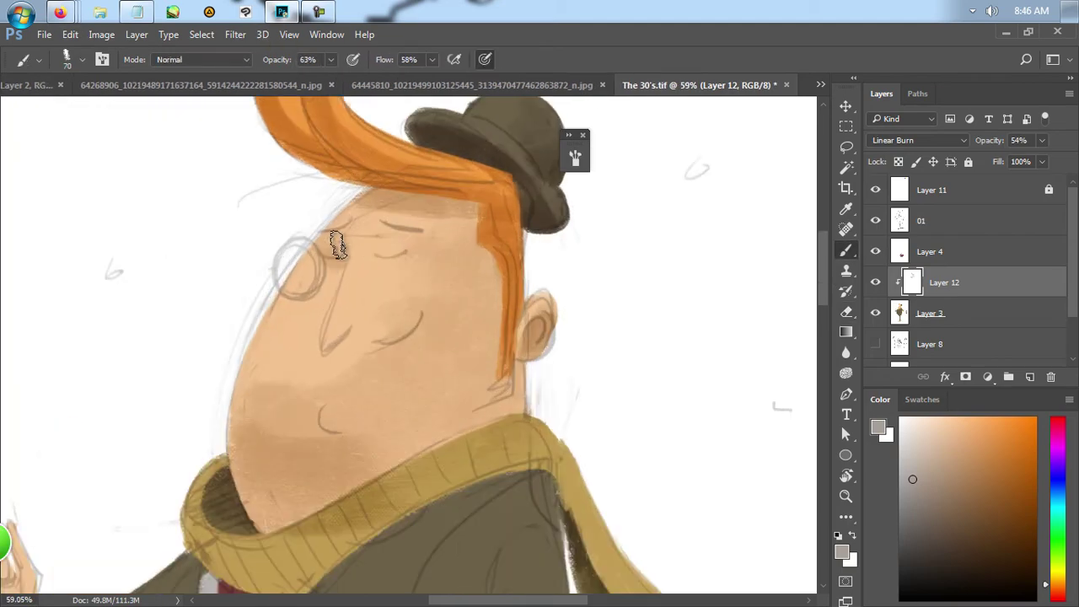
# Shade around the eyes, along the nose bridge and under the nose tip, cleaning the edges with the Eraser
pyautogui.scroll(2, 343, 272)
pyautogui.press('b')
pyautogui.moveTo(321, 228); pyautogui.dragTo(338, 273)
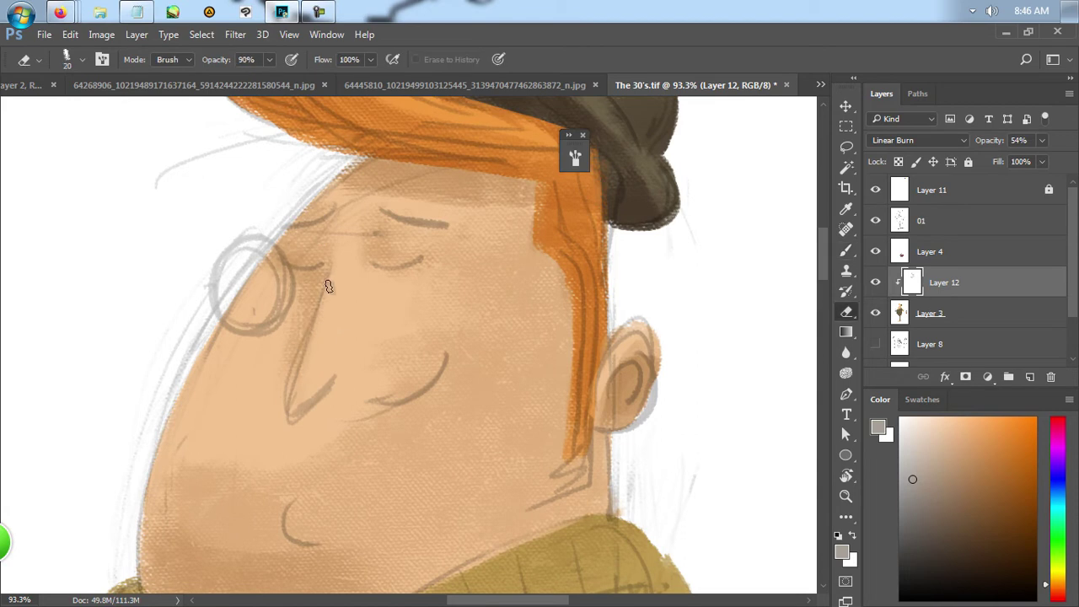
pyautogui.scroll(-1, 337, 272)
pyautogui.moveTo(312, 362); pyautogui.dragTo(341, 381)
pyautogui.scroll(-2, 260, 243)
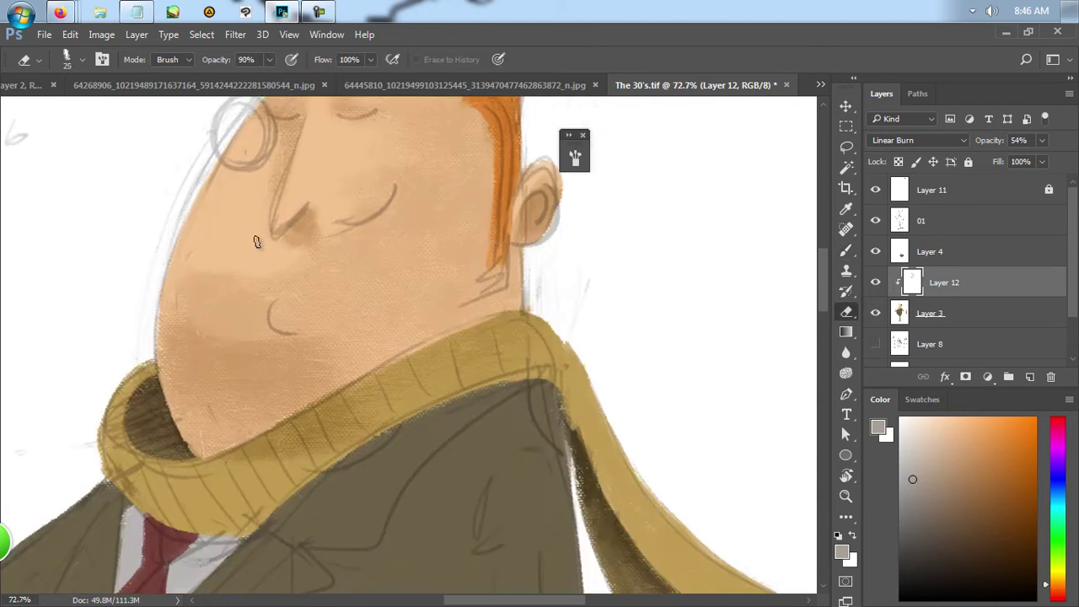
# Shade the folds of the scarf around the neck and along its hanging tails
pyautogui.scroll(-2, 207, 354)
pyautogui.moveTo(156, 291)
pyautogui.mouseDown()
pyautogui.moveTo(133, 247)
pyautogui.moveTo(160, 362)
pyautogui.moveTo(362, 278)
pyautogui.moveTo(308, 340)
pyautogui.moveTo(211, 397)
pyautogui.mouseUp()
pyautogui.scroll(-1, 211, 396)
pyautogui.moveTo(223, 240)
pyautogui.mouseDown()
pyautogui.moveTo(208, 362)
pyautogui.moveTo(169, 366)
pyautogui.moveTo(354, 224)
pyautogui.moveTo(341, 274)
pyautogui.mouseUp()
pyautogui.moveTo(252, 185); pyautogui.dragTo(505, 379)
pyautogui.moveTo(590, 337); pyautogui.dragTo(517, 268)
pyautogui.moveTo(441, 139)
pyautogui.mouseDown()
pyautogui.moveTo(488, 226)
pyautogui.moveTo(594, 350)
pyautogui.moveTo(557, 337)
pyautogui.mouseUp()
pyautogui.moveTo(493, 286); pyautogui.dragTo(521, 328)
# Shade the sleeve of the raised arm from the shoulder to the elbow
pyautogui.scroll(-2, 521, 329)
pyautogui.scroll(-2, 306, 200)
pyautogui.scroll(1, 245, 337)
pyautogui.moveTo(270, 261); pyautogui.dragTo(180, 373)
pyautogui.moveTo(126, 404)
pyautogui.mouseDown()
pyautogui.moveTo(167, 280)
pyautogui.moveTo(118, 270)
pyautogui.mouseUp()
pyautogui.scroll(-2, 118, 270)
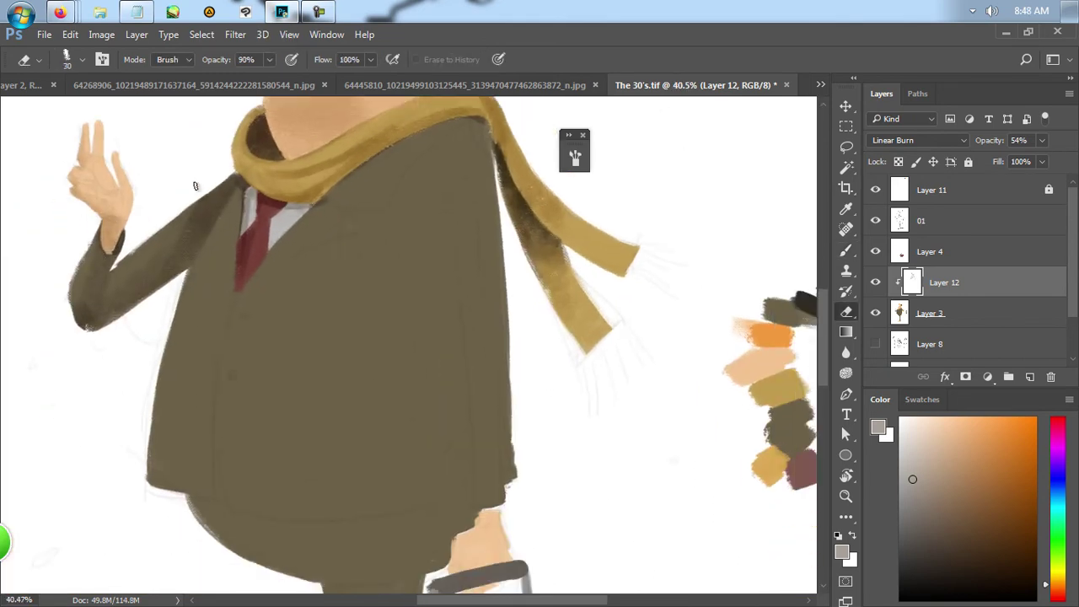
# Shade the coat's lapel edges and collar notch below the scarf
pyautogui.scroll(5, 203, 256)
pyautogui.moveTo(203, 256); pyautogui.dragTo(236, 397)
pyautogui.scroll(-1, 224, 332)
pyautogui.moveTo(224, 332); pyautogui.dragTo(198, 362)
pyautogui.moveTo(456, 227); pyautogui.dragTo(497, 202)
pyautogui.scroll(1, 430, 211)
pyautogui.moveTo(429, 211)
pyautogui.mouseDown()
pyautogui.moveTo(383, 215)
pyautogui.moveTo(326, 331)
pyautogui.moveTo(253, 325)
pyautogui.moveTo(422, 253)
pyautogui.mouseUp()
pyautogui.scroll(-1, 328, 272)
# Soften the coat's shoulder shading with a larger eraser and paint a shadow down beside the hanging sleeve
pyautogui.press(']')
pyautogui.press(']')
pyautogui.press(']')
pyautogui.press(']')
pyautogui.press(']')
pyautogui.press(']')
pyautogui.press(']')
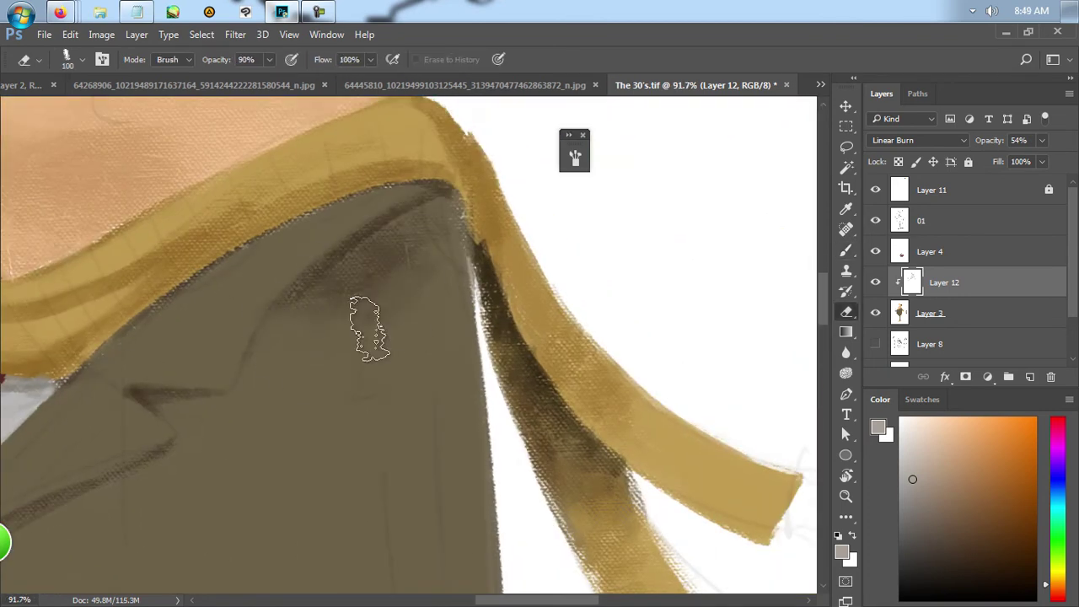
pyautogui.scroll(-2, 369, 247)
pyautogui.press(']')
pyautogui.press(']')
pyautogui.press(']')
pyautogui.scroll(1, 354, 317)
pyautogui.scroll(-2, 353, 317)
pyautogui.moveTo(373, 345); pyautogui.dragTo(379, 371)
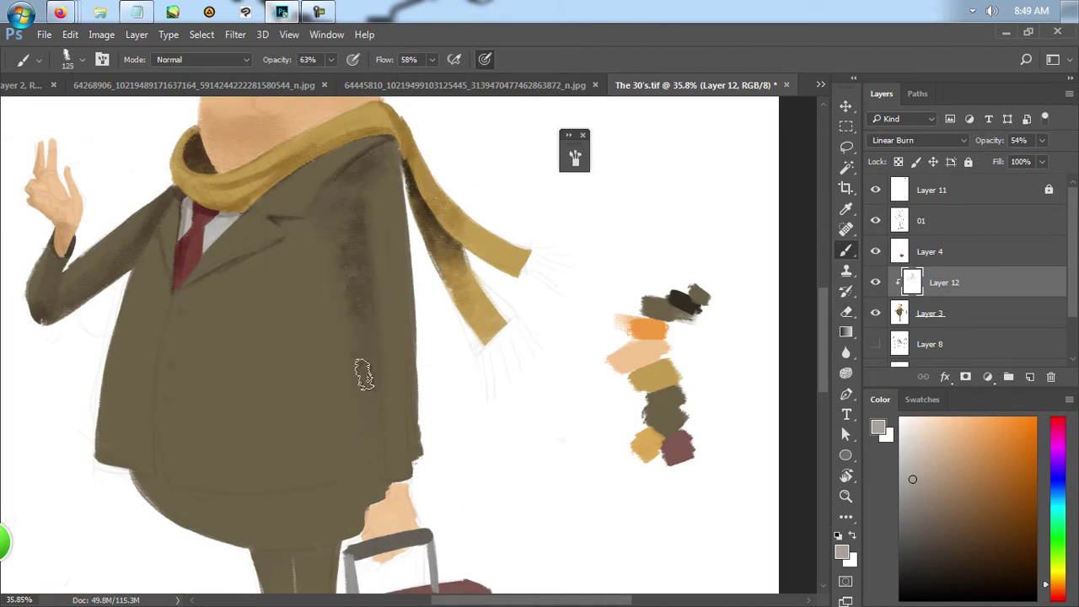
# Darken the outer edge of the hanging sleeve down to the cuff
pyautogui.scroll(-3, 373, 345)
pyautogui.scroll(3, 385, 233)
pyautogui.moveTo(387, 311); pyautogui.dragTo(389, 417)
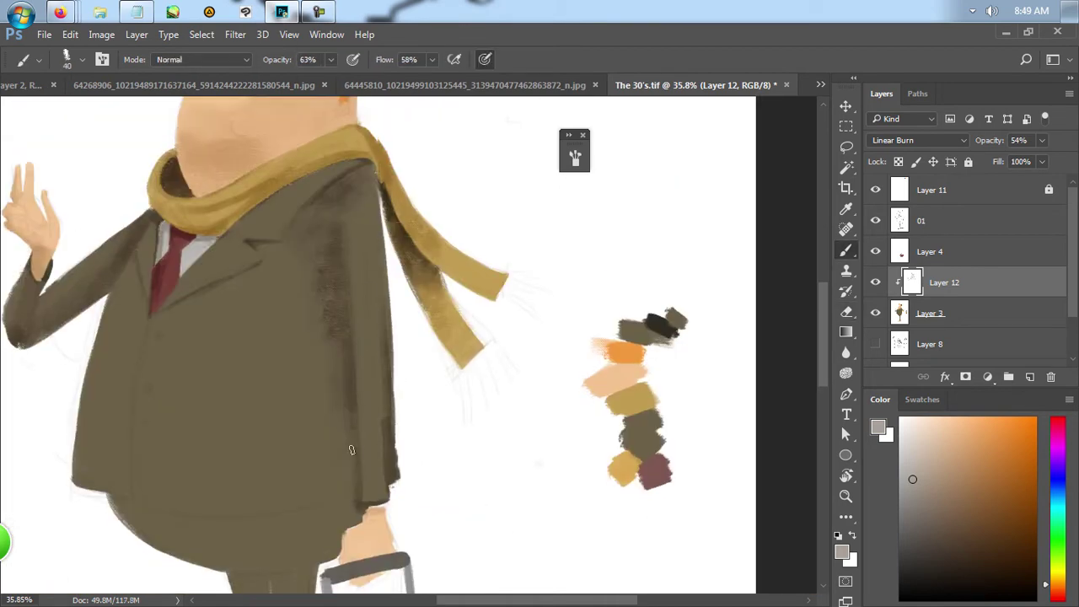
# Shade the belly beneath the coat hem and the trouser leg farther from the briefcase
pyautogui.scroll(-5, 353, 277)
pyautogui.hscroll(-2, 352, 278)
pyautogui.moveTo(439, 285)
pyautogui.mouseDown()
pyautogui.moveTo(241, 284)
pyautogui.moveTo(241, 320)
pyautogui.moveTo(421, 292)
pyautogui.moveTo(333, 371)
pyautogui.moveTo(337, 430)
pyautogui.moveTo(395, 357)
pyautogui.mouseUp()
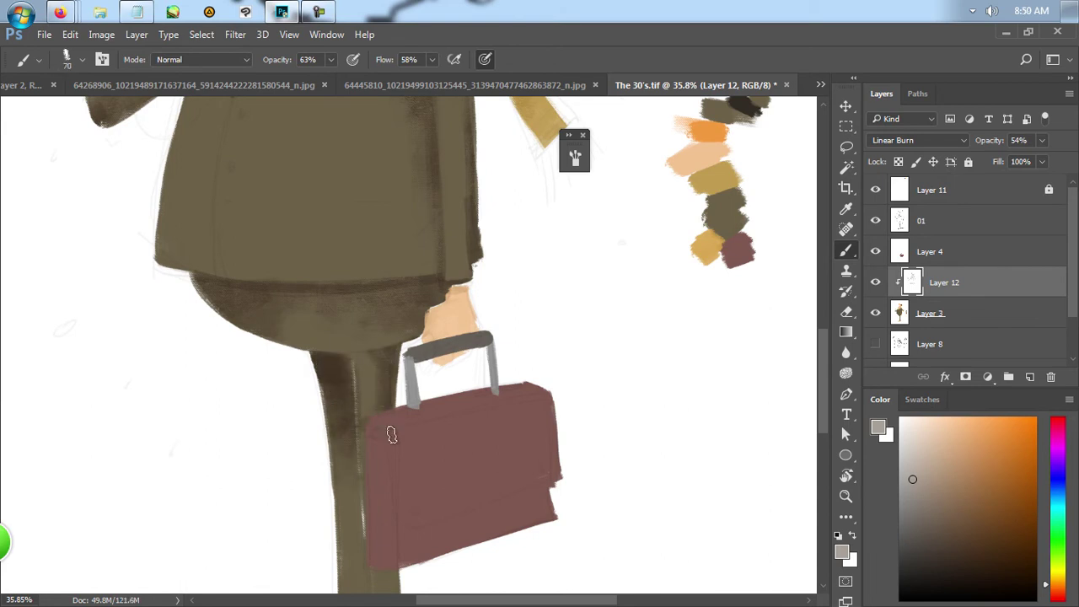
pyautogui.scroll(-2, 381, 424)
pyautogui.scroll(-2, 388, 418)
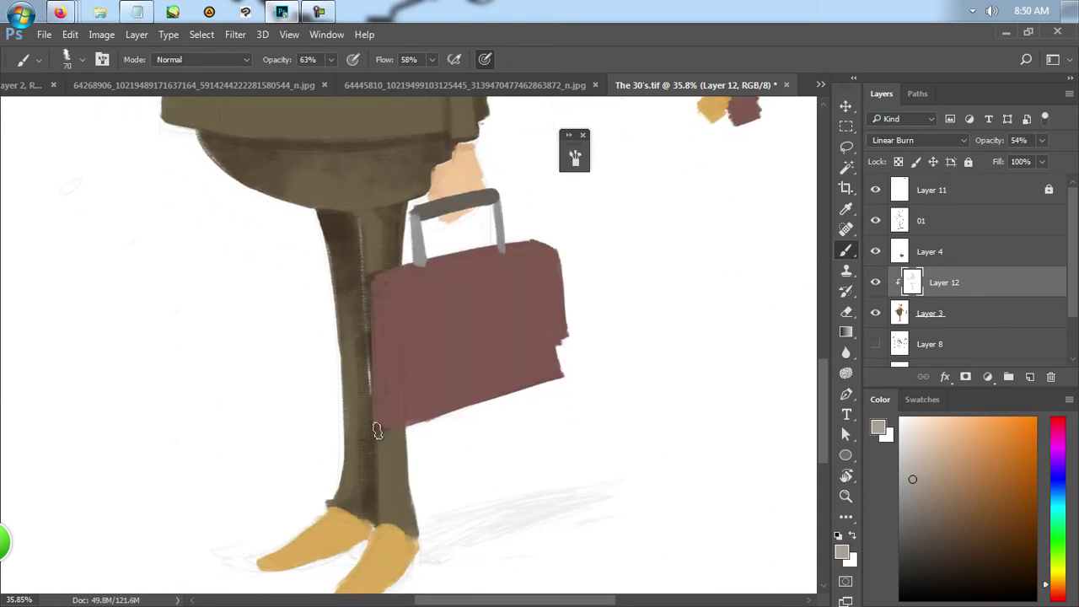
# Shade the lower trouser legs and the shoes with a smaller brush
pyautogui.press('[')
pyautogui.press('[')
pyautogui.press('[')
pyautogui.press('[')
pyautogui.scroll(2, 390, 414)
pyautogui.scroll(-4, 371, 316)
pyautogui.press('[')
pyautogui.moveTo(329, 339)
pyautogui.mouseDown()
pyautogui.moveTo(329, 439)
pyautogui.moveTo(379, 475)
pyautogui.mouseUp()
pyautogui.scroll(7, 244, 271)
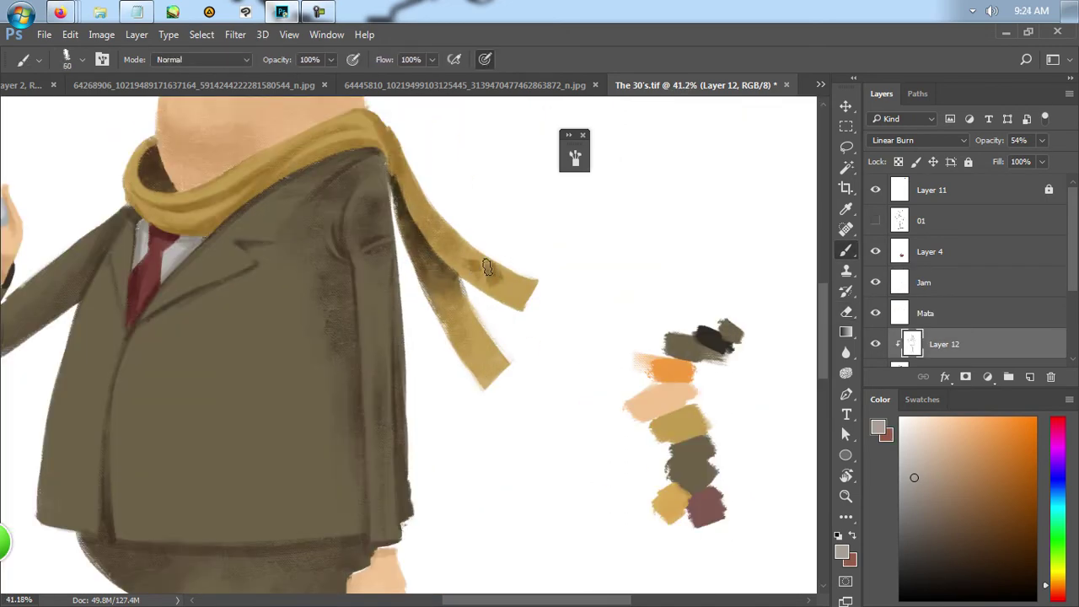
# Shade the ends of both scarf tails and merge Layer 12 down into Layer 3
pyautogui.moveTo(487, 267)
pyautogui.mouseDown()
pyautogui.moveTo(494, 260)
pyautogui.moveTo(519, 284)
pyautogui.mouseUp()
pyautogui.press(']')
pyautogui.press(']')
pyautogui.moveTo(481, 345); pyautogui.dragTo(480, 379)
pyautogui.keyDown('alt'); pyautogui.scroll(-3, 480, 379); pyautogui.keyUp('alt')
pyautogui.hotkey('ctrl', 'e')
# Sample a dark orange from the hair and paint darker strands along the quiff with a progressively smaller brush
pyautogui.scroll(5, 478, 303)
pyautogui.press(']')
pyautogui.keyDown('alt'); pyautogui.click(352, 203); pyautogui.keyUp('alt')
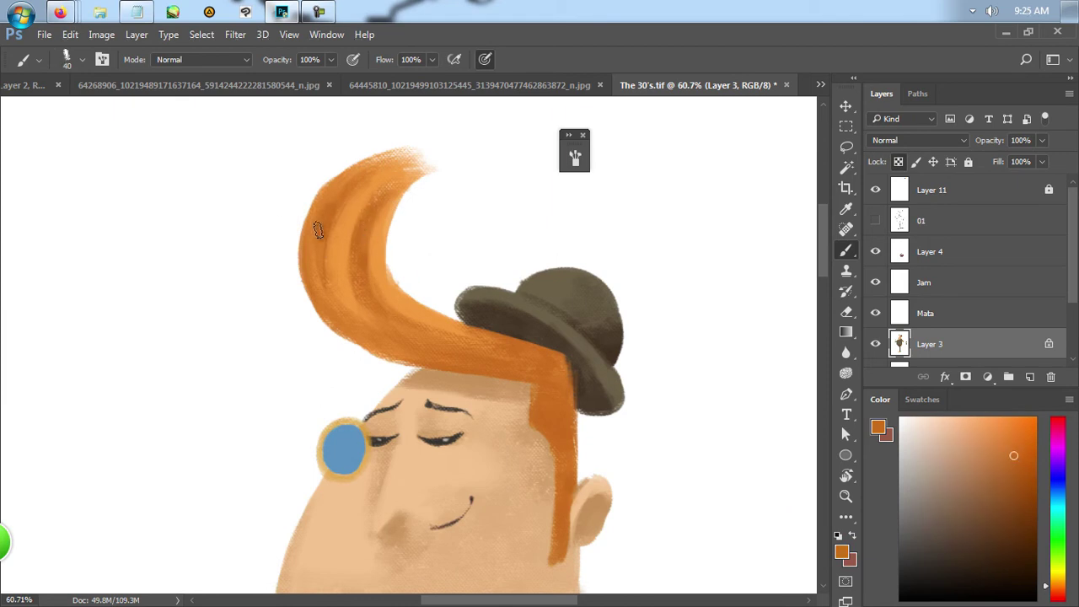
pyautogui.scroll(-1, 388, 253)
pyautogui.moveTo(398, 182); pyautogui.dragTo(407, 199)
pyautogui.press('[')
pyautogui.press('[')
pyautogui.press('[')
pyautogui.press('[')
pyautogui.press('[')
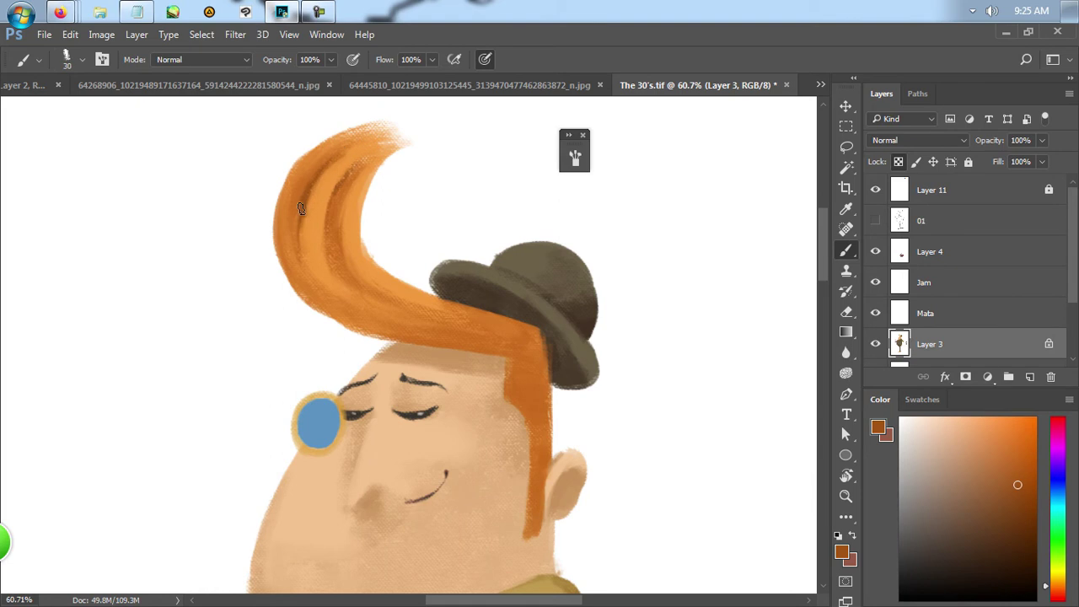
# Sample a light orange from the hair and refine the strands where the quiff sweeps toward the hat
pyautogui.keyDown('alt'); pyautogui.click(381, 306); pyautogui.keyUp('alt')
pyautogui.moveTo(382, 306); pyautogui.dragTo(368, 280)
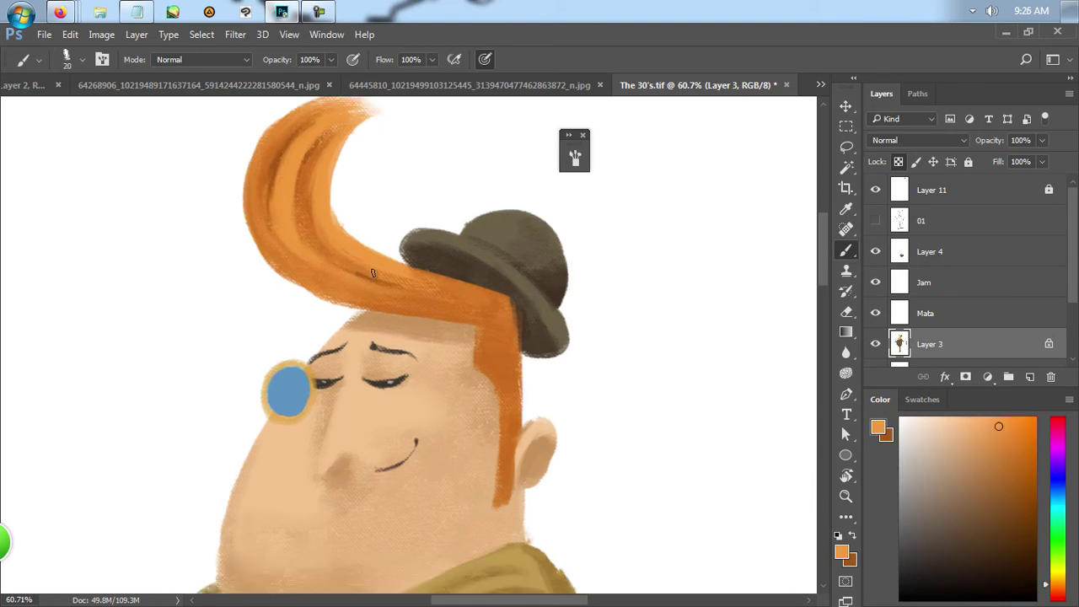
pyautogui.keyDown('alt'); pyautogui.click(287, 225); pyautogui.keyUp('alt')
# Sample the hat's olive, shift it to a blue-grey and paint cool light over the crown with a larger brush
pyautogui.keyDown('alt'); pyautogui.click(475, 292); pyautogui.keyUp('alt')
pyautogui.scroll(-1, 515, 309)
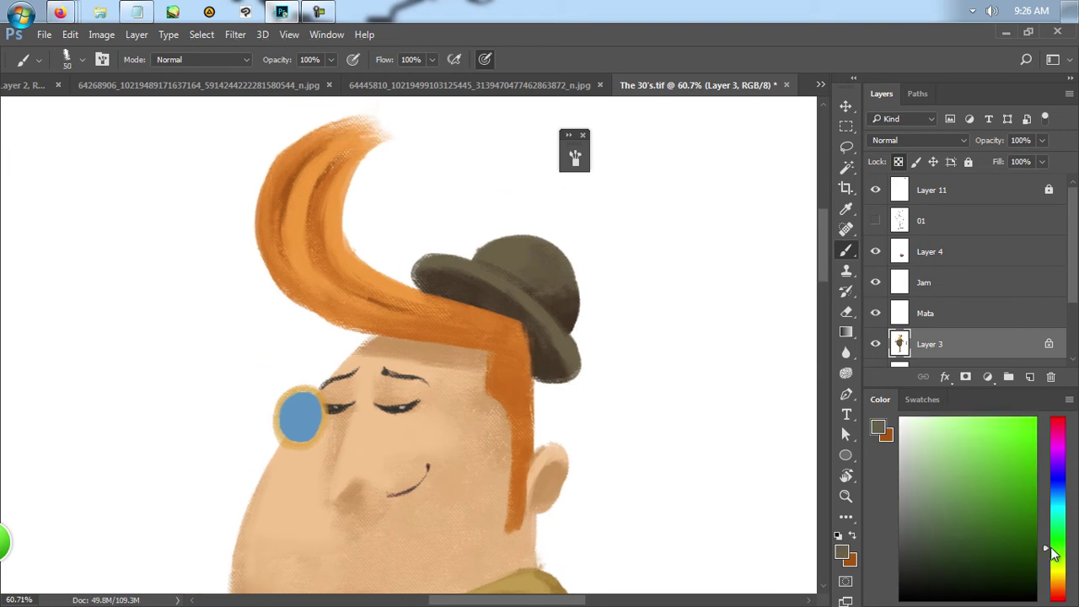
pyautogui.keyDown('alt'); pyautogui.click(511, 233); pyautogui.keyUp('alt')
pyautogui.press(']')
pyautogui.press(']')
pyautogui.press(']')
pyautogui.press(']')
pyautogui.press(']')
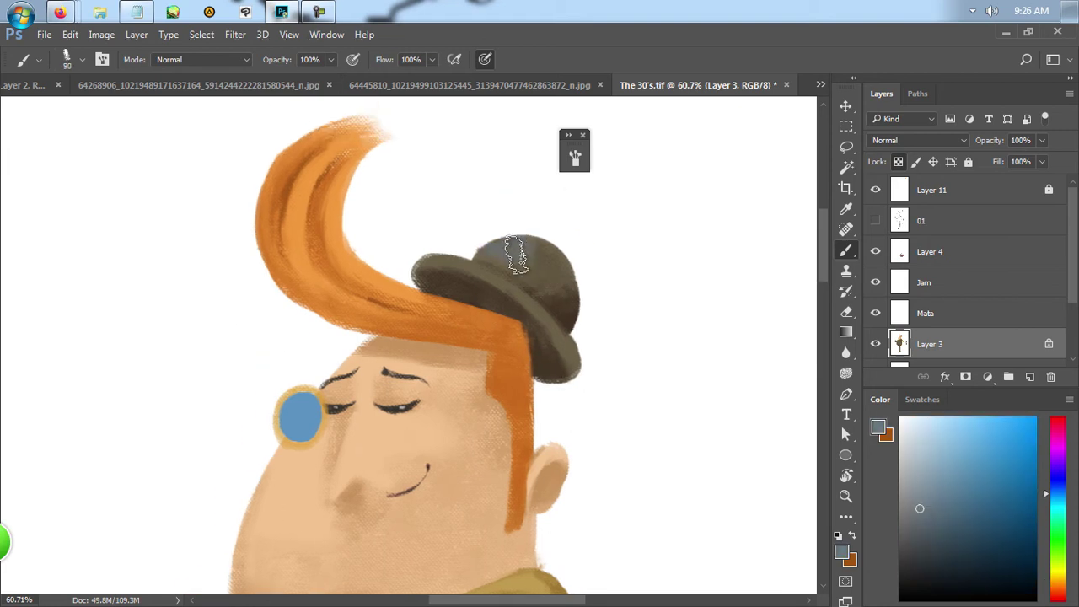
pyautogui.keyDown('alt'); pyautogui.click(546, 292); pyautogui.keyUp('alt')
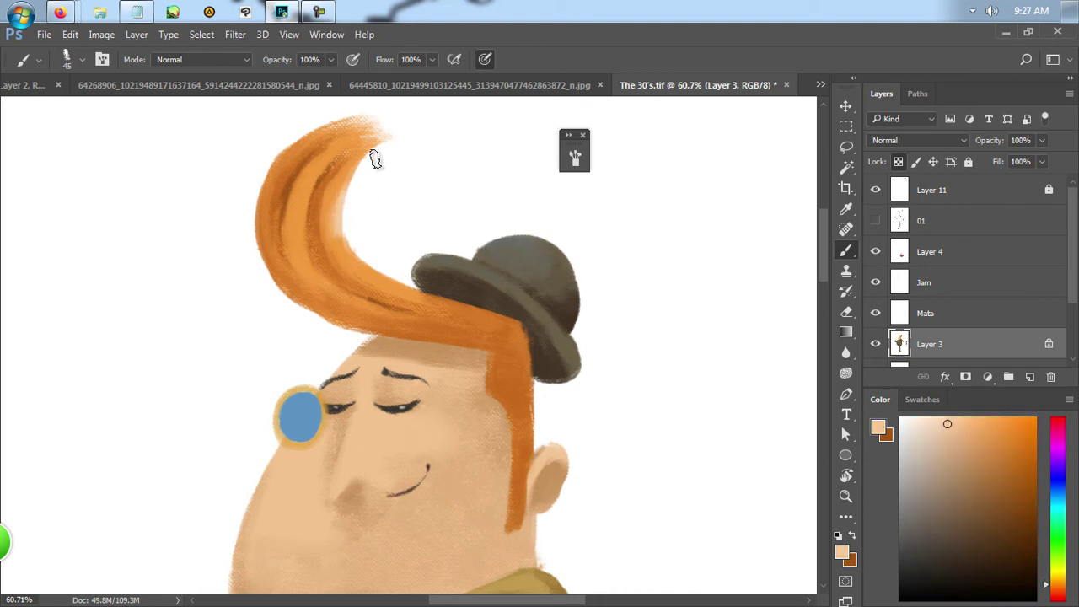
# Paint pale peach highlights along the quiff's inner curve and middle strands
pyautogui.moveTo(359, 182); pyautogui.dragTo(393, 281)
pyautogui.moveTo(299, 177); pyautogui.dragTo(303, 253)
pyautogui.keyDown('alt'); pyautogui.click(312, 181); pyautogui.keyUp('alt')
# Choose a blue and blend cool reflected light along the outer edge of the quiff
pyautogui.click(1055, 490)
pyautogui.click(988, 446)
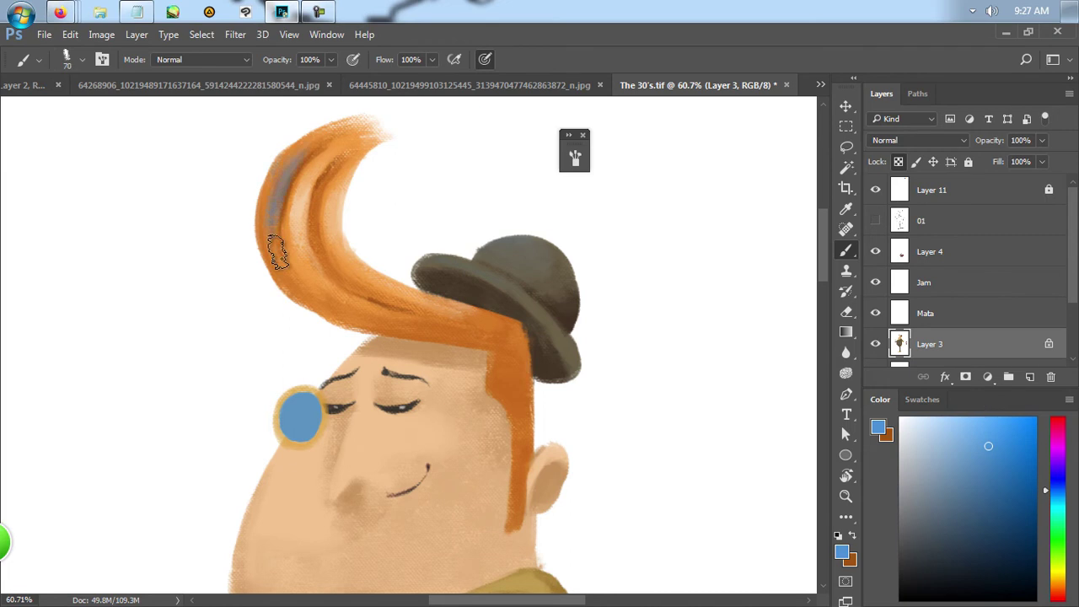
pyautogui.keyDown('alt'); pyautogui.click(284, 186); pyautogui.keyUp('alt')
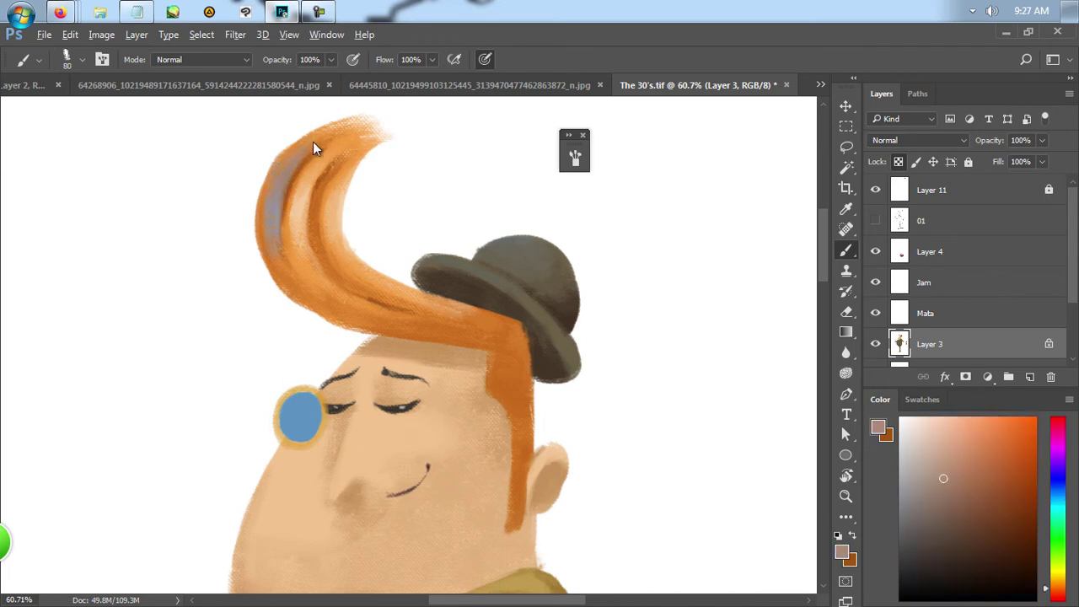
pyautogui.press('[')
pyautogui.press('[')
pyautogui.press('[')
pyautogui.press('[')
# Sample a brownish orange and redefine the dark strands inside the quiff
pyautogui.keyDown('alt'); pyautogui.click(310, 162); pyautogui.keyUp('alt')
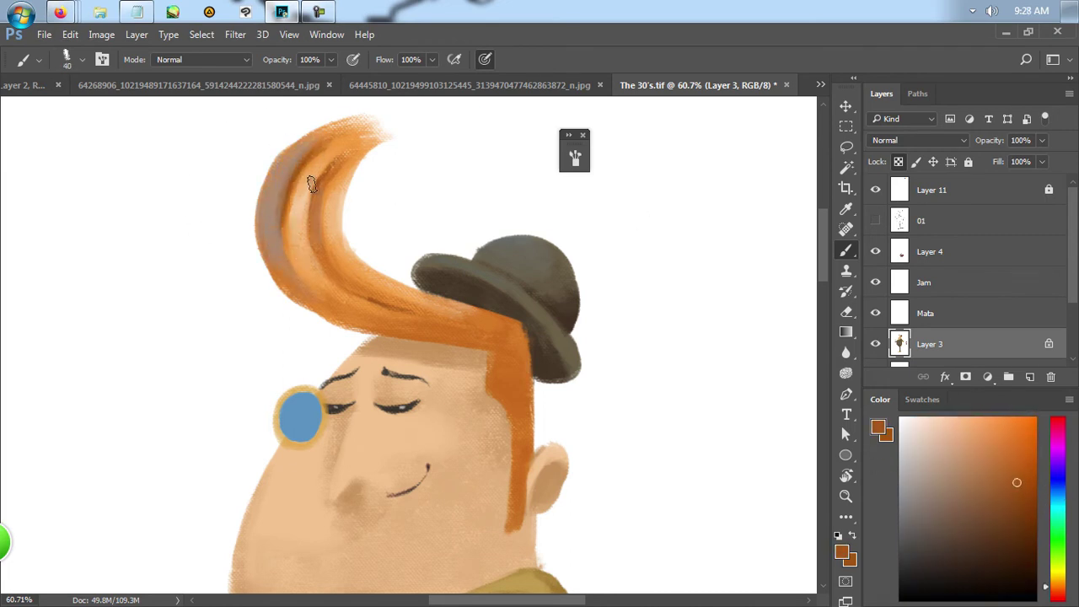
pyautogui.moveTo(312, 163); pyautogui.dragTo(289, 85)
pyautogui.press(']')
pyautogui.press(']')
pyautogui.press('[')
pyautogui.press('[')
pyautogui.press('[')
# Sample orange and peach tones and add light strands to the hair at the top of the sideburn
pyautogui.keyDown('alt'); pyautogui.click(379, 225); pyautogui.keyUp('alt')
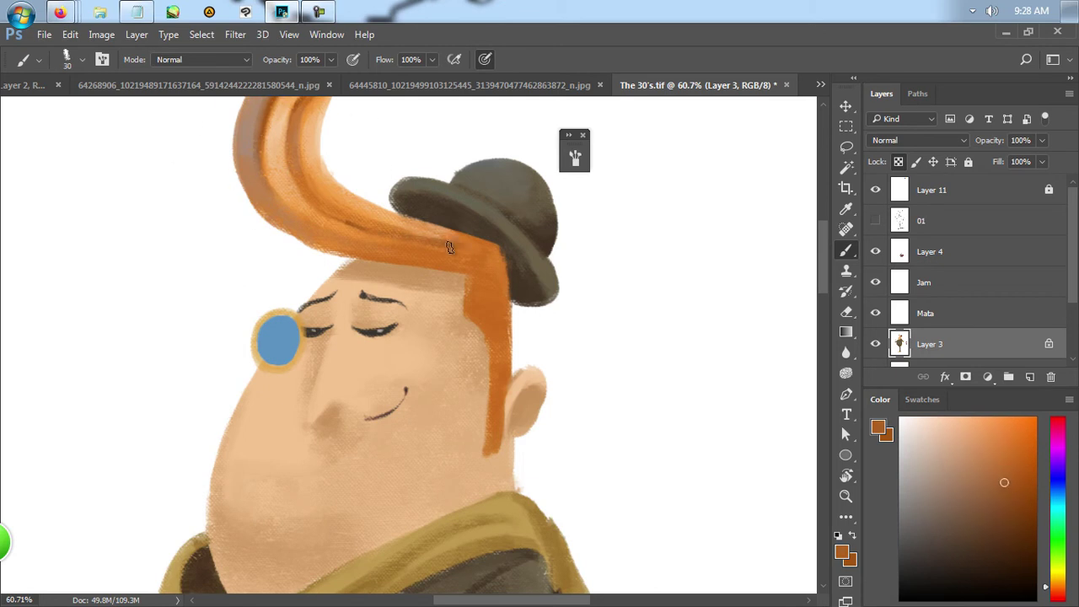
pyautogui.keyDown('alt'); pyautogui.click(468, 309); pyautogui.keyUp('alt')
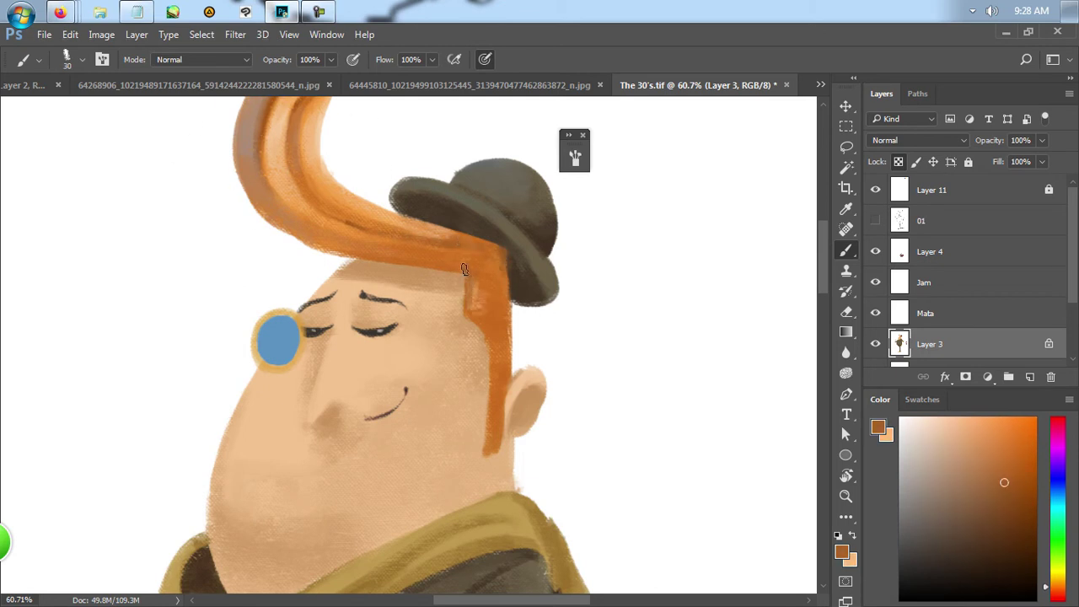
pyautogui.keyDown('alt'); pyautogui.click(467, 195); pyautogui.keyUp('alt')
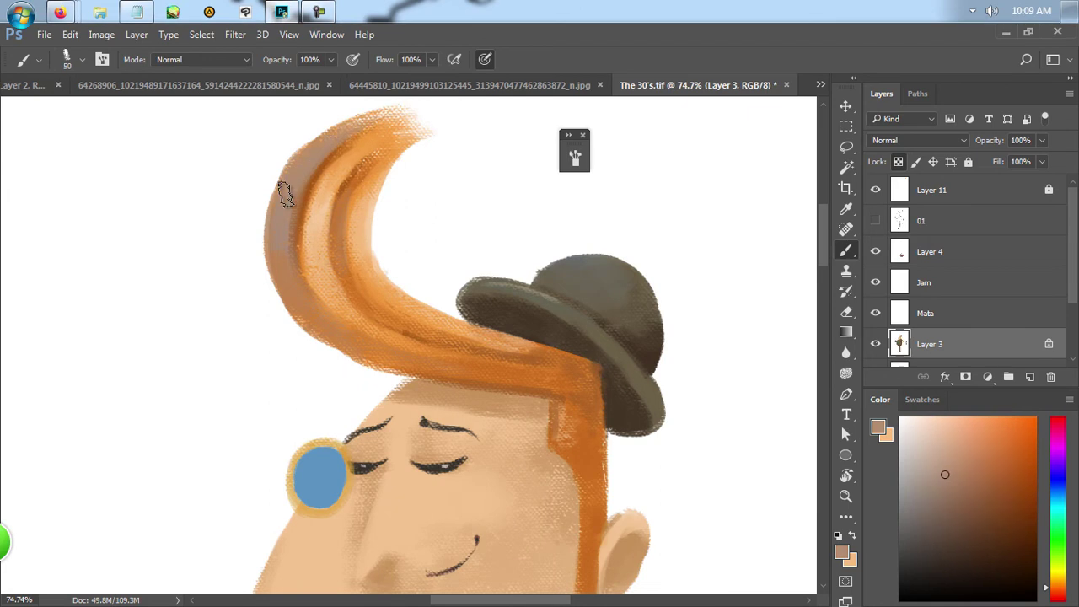
# Sample orange and greyish brown tones from the hair and blend them along the quiff's curve
pyautogui.press('F5')
pyautogui.keyDown('alt'); pyautogui.click(373, 157); pyautogui.keyUp('alt')
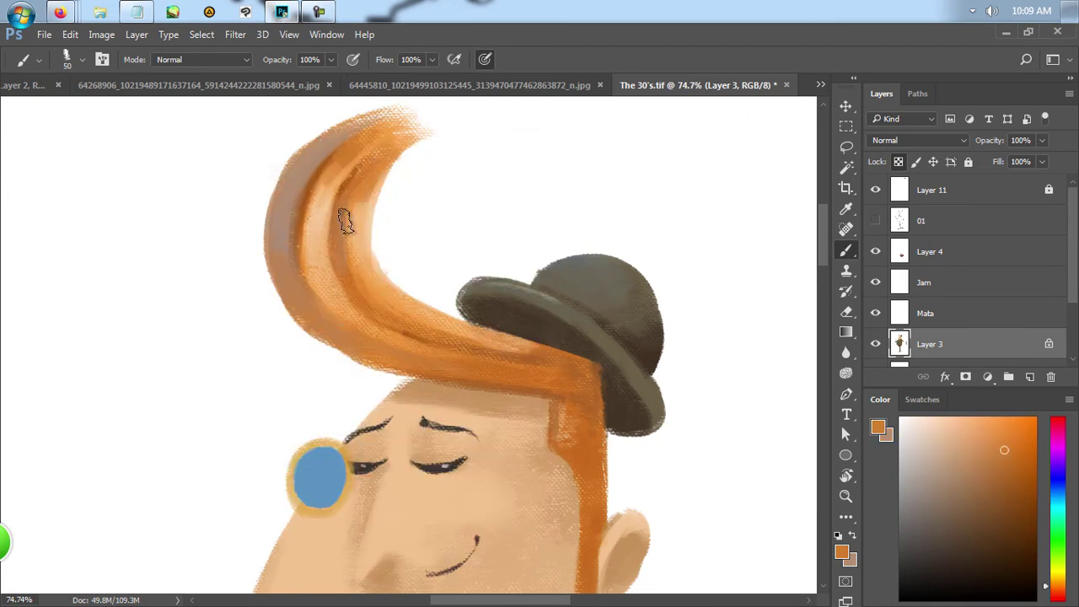
pyautogui.keyDown('alt'); pyautogui.click(253, 139); pyautogui.keyUp('alt')
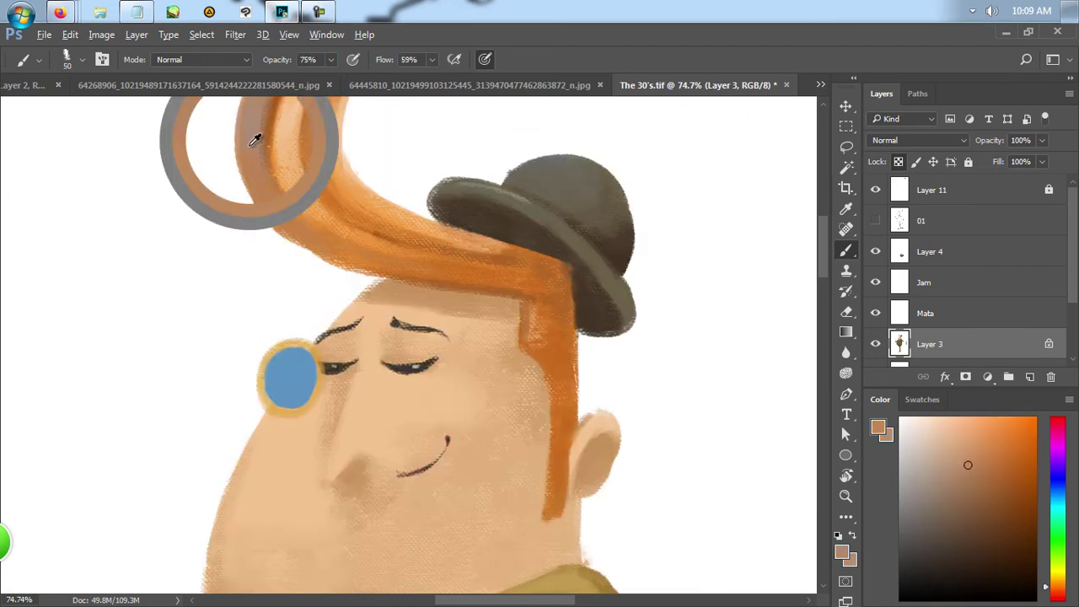
# Sample a dark brownish orange and shade the sideburn below the hat
pyautogui.scroll(-2, 354, 183)
pyautogui.keyDown('alt'); pyautogui.click(485, 228); pyautogui.keyUp('alt')
pyautogui.keyDown('alt'); pyautogui.click(447, 250); pyautogui.keyUp('alt')
pyautogui.moveTo(484, 281); pyautogui.dragTo(450, 210)
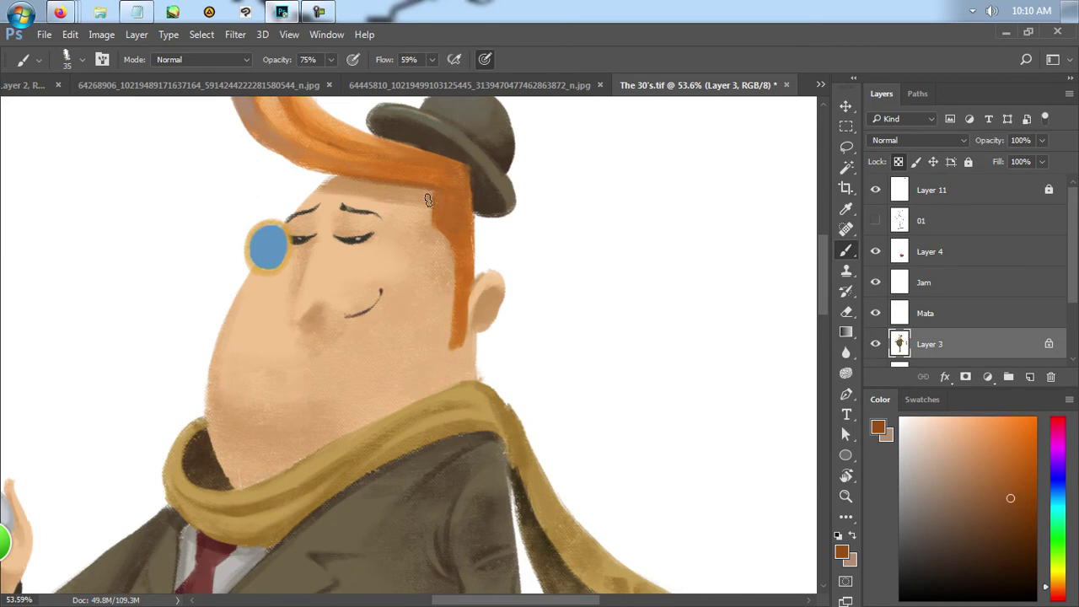
pyautogui.moveTo(462, 253); pyautogui.dragTo(456, 279)
# Shift the sampled colour to a reddish brown and tint the eyelids and skin around both eyes
pyautogui.keyDown('alt'); pyautogui.click(462, 260); pyautogui.keyUp('alt')
pyautogui.moveTo(1047, 585); pyautogui.dragTo(1048, 592)
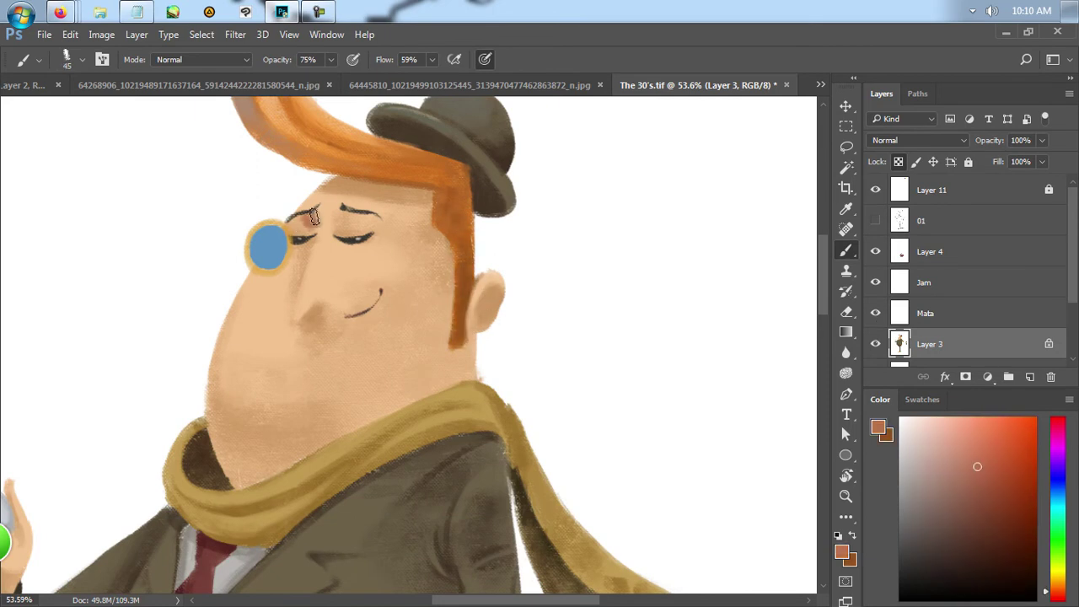
pyautogui.keyDown('alt'); pyautogui.click(291, 224); pyautogui.keyUp('alt')
pyautogui.press('x')
pyautogui.press('x')
pyautogui.moveTo(350, 243); pyautogui.dragTo(373, 242)
pyautogui.press('x')
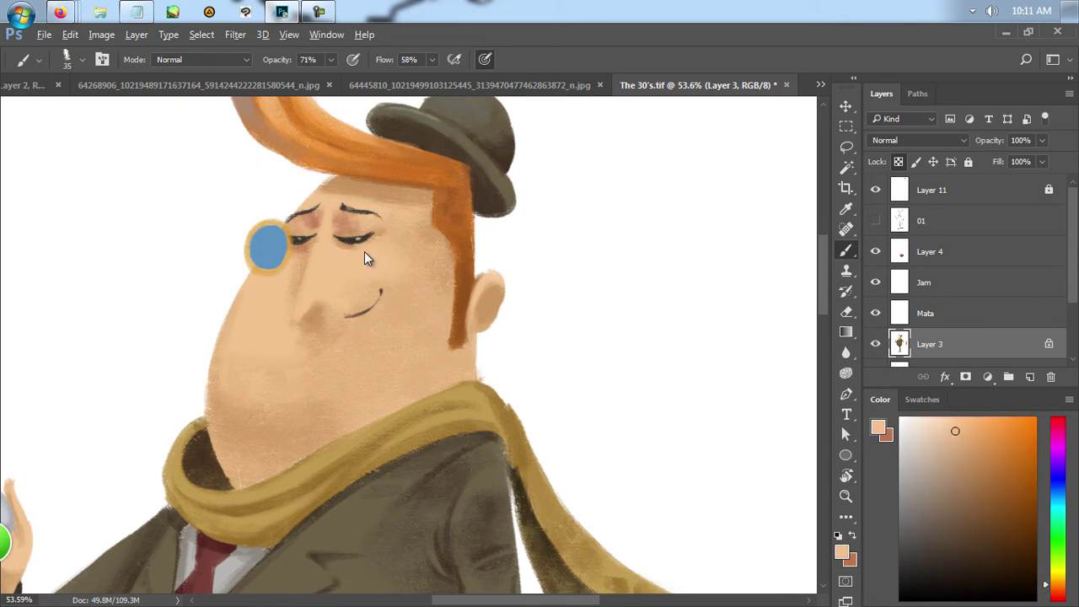
# Paint pale peach highlights on the cheek and nose, with reddish shading under the nose and at the mouth corner
pyautogui.keyDown('alt'); pyautogui.scroll(-2, 316, 253); pyautogui.keyUp('alt')
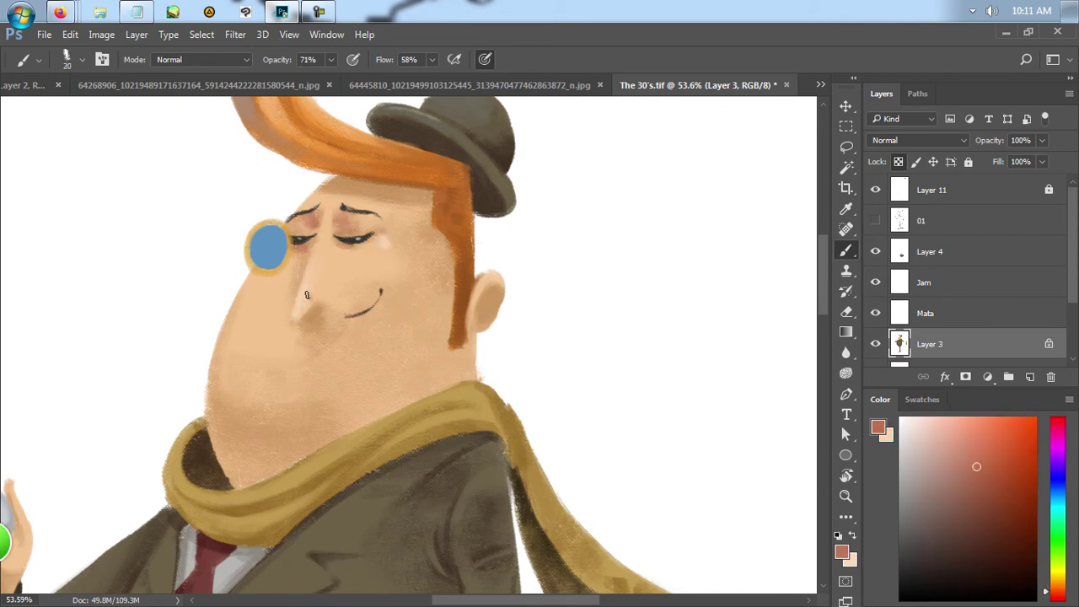
pyautogui.keyDown('alt'); pyautogui.click(329, 312); pyautogui.keyUp('alt')
pyautogui.keyDown('alt'); pyautogui.scroll(2, 346, 311); pyautogui.keyUp('alt')
pyautogui.keyDown('alt'); pyautogui.click(358, 278); pyautogui.keyUp('alt')
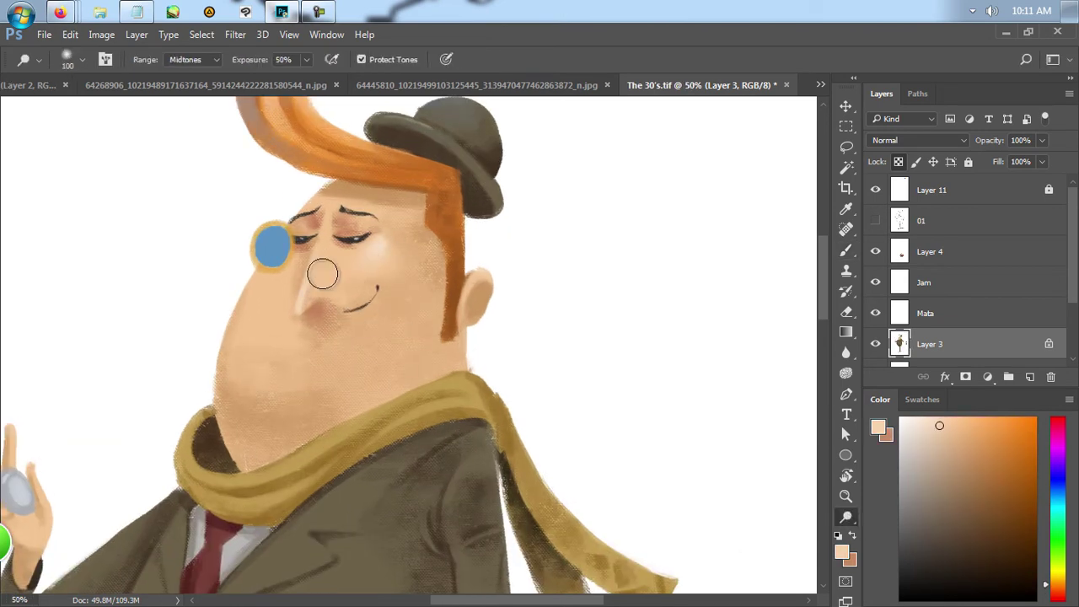
pyautogui.keyDown('alt'); pyautogui.scroll(2, 371, 278); pyautogui.keyUp('alt')
pyautogui.keyDown('alt'); pyautogui.click(394, 268); pyautogui.keyUp('alt')
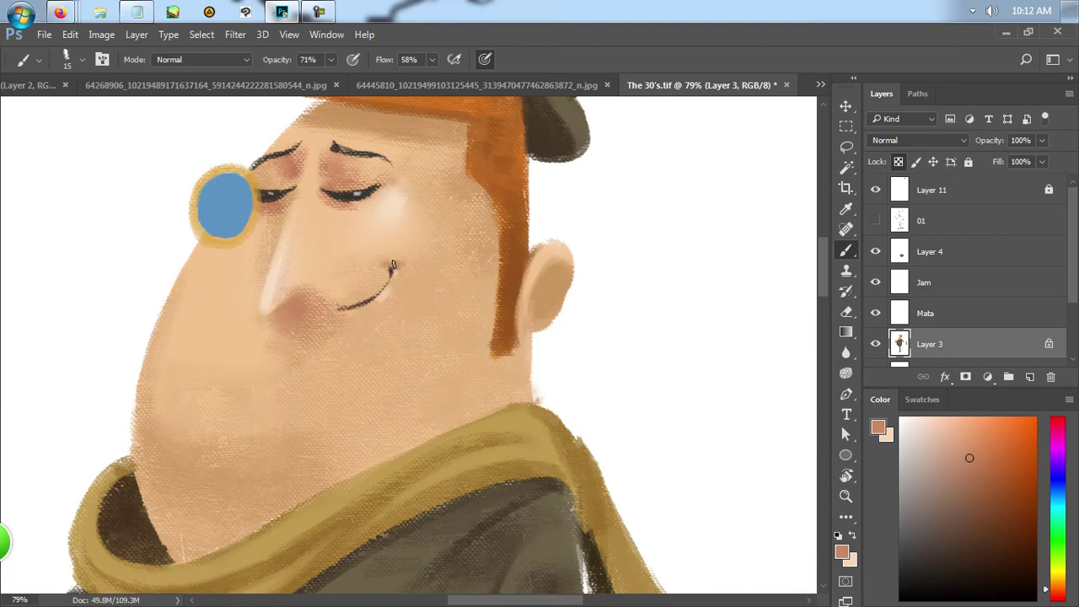
# Model the chin with a pale peach highlight and a soft reddish-brown shadow around it
pyautogui.keyDown('alt'); pyautogui.scroll(-2, 373, 309); pyautogui.keyUp('alt')
pyautogui.keyDown('alt'); pyautogui.click(302, 367); pyautogui.keyUp('alt')
pyautogui.moveTo(302, 366); pyautogui.dragTo(294, 406)
pyautogui.press(']')
pyautogui.keyDown('alt'); pyautogui.click(303, 430); pyautogui.keyUp('alt')
pyautogui.press('[')
pyautogui.press('[')
pyautogui.press('[')
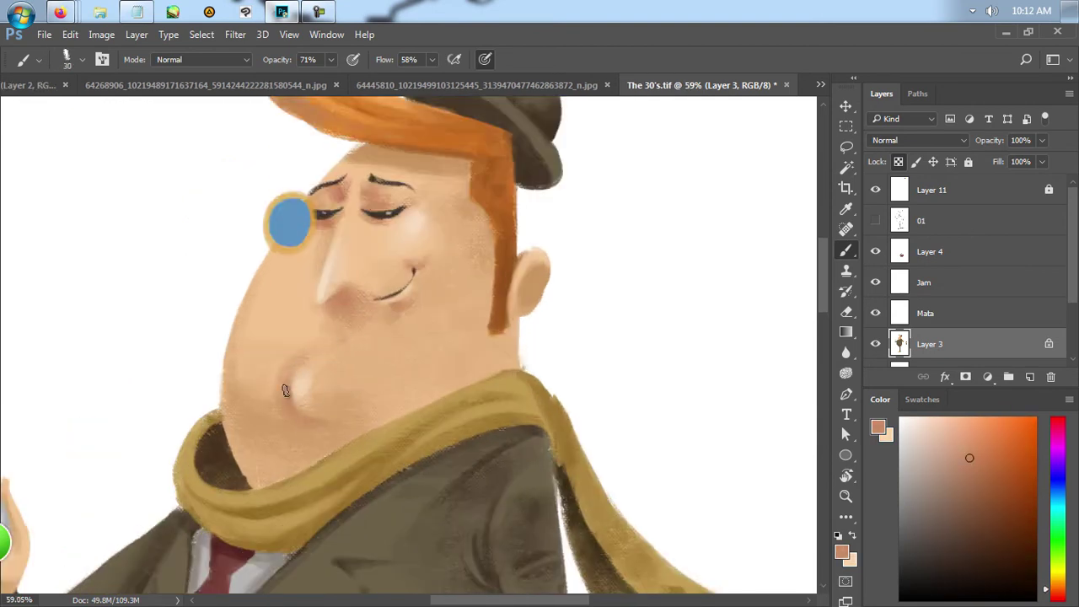
pyautogui.press(']')
pyautogui.press(']')
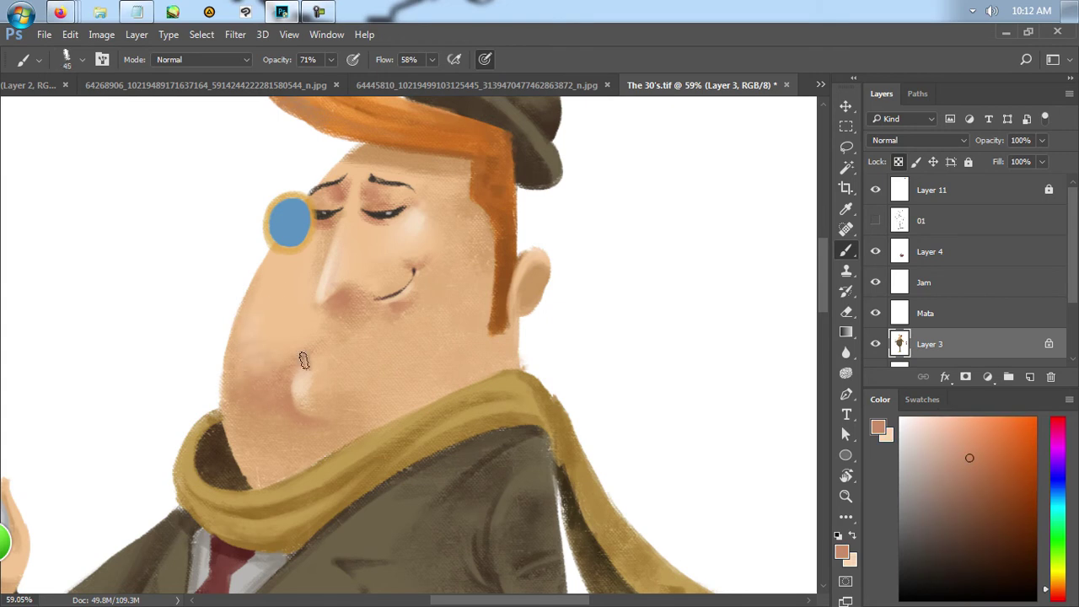
# Lighten the lower cheek and use reddish brown to define the nostril, lips and neck edge along the scarf
pyautogui.moveTo(481, 349); pyautogui.dragTo(350, 324)
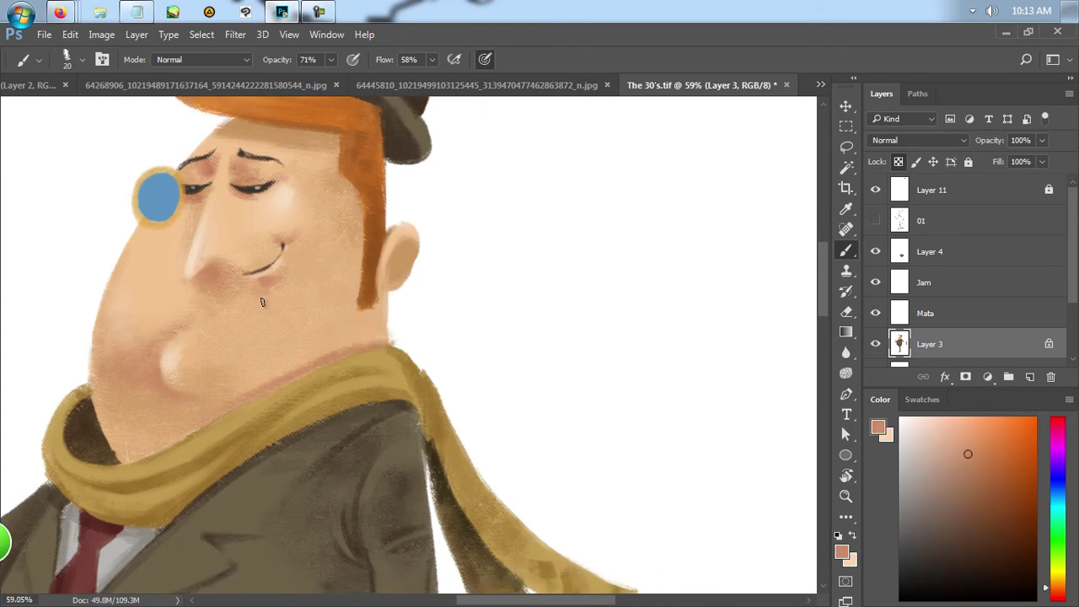
pyautogui.keyDown('alt'); pyautogui.click(294, 281); pyautogui.keyUp('alt')
pyautogui.scroll(2, 278, 278)
pyautogui.keyDown('alt'); pyautogui.click(245, 255); pyautogui.keyUp('alt')
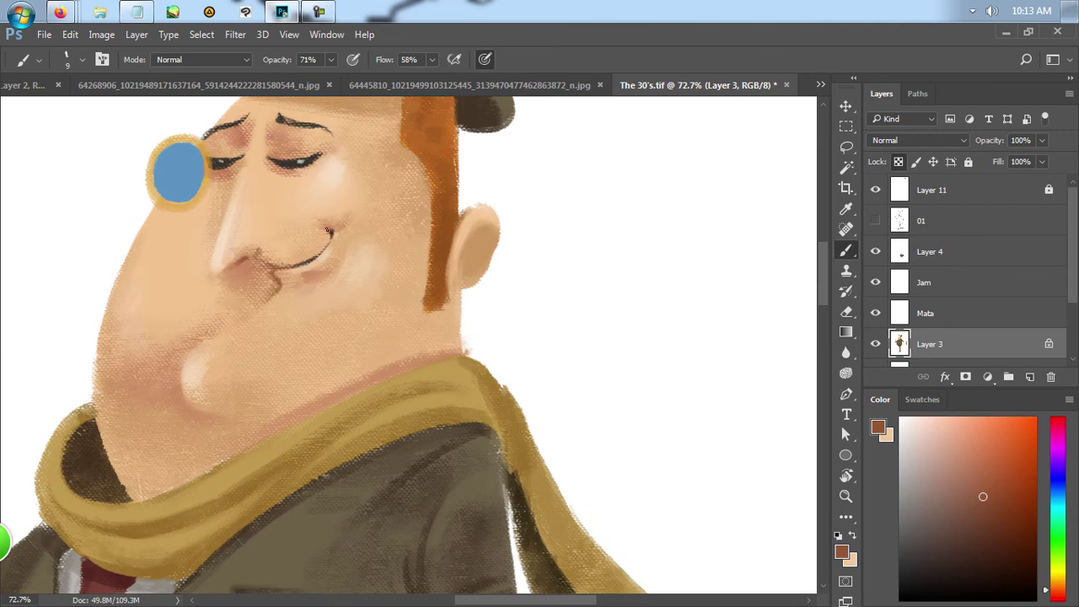
# Shade the inside of the ear and blend the lower end of the sideburn into the skin with brown
pyautogui.scroll(-3, 304, 270)
pyautogui.scroll(1, 321, 289)
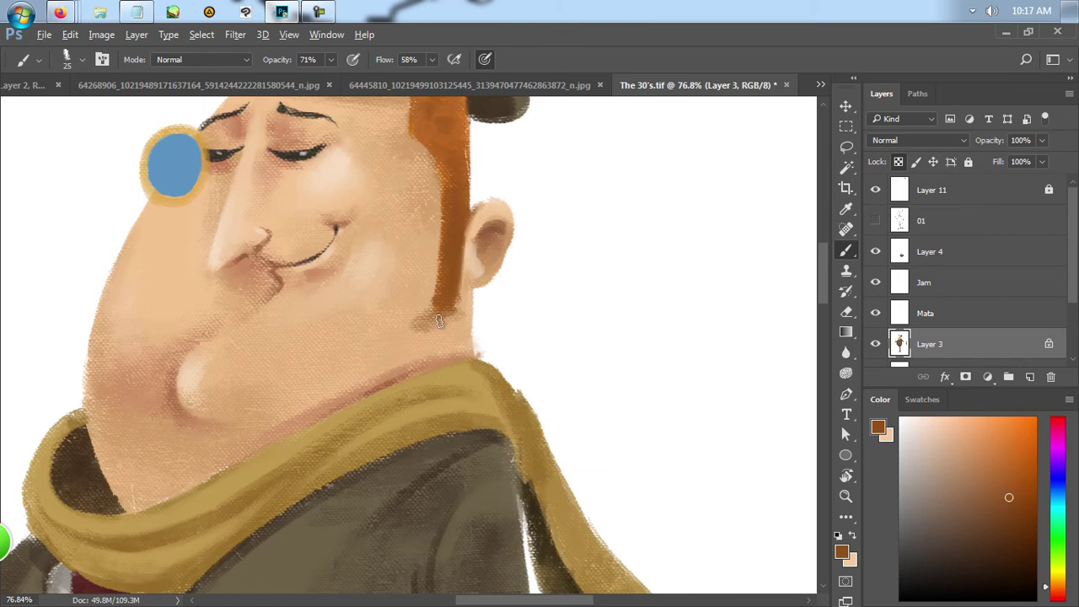
pyautogui.keyDown('alt'); pyautogui.click(439, 320); pyautogui.keyUp('alt')
# Enlarge the brush and blend greyish reflected light and sampled skin tones into the lower jaw beside the scarf
pyautogui.scroll(-2, 431, 312)
pyautogui.press(']')
pyautogui.press(']')
pyautogui.press(']')
pyautogui.keyDown('alt'); pyautogui.click(321, 359); pyautogui.keyUp('alt')
pyautogui.scroll(2, 217, 399)
pyautogui.scroll(-1, 225, 472)
pyautogui.keyDown('alt'); pyautogui.click(225, 473); pyautogui.keyUp('alt')
pyautogui.scroll(-3, 211, 455)
pyautogui.keyDown('alt'); pyautogui.click(203, 326); pyautogui.keyUp('alt')
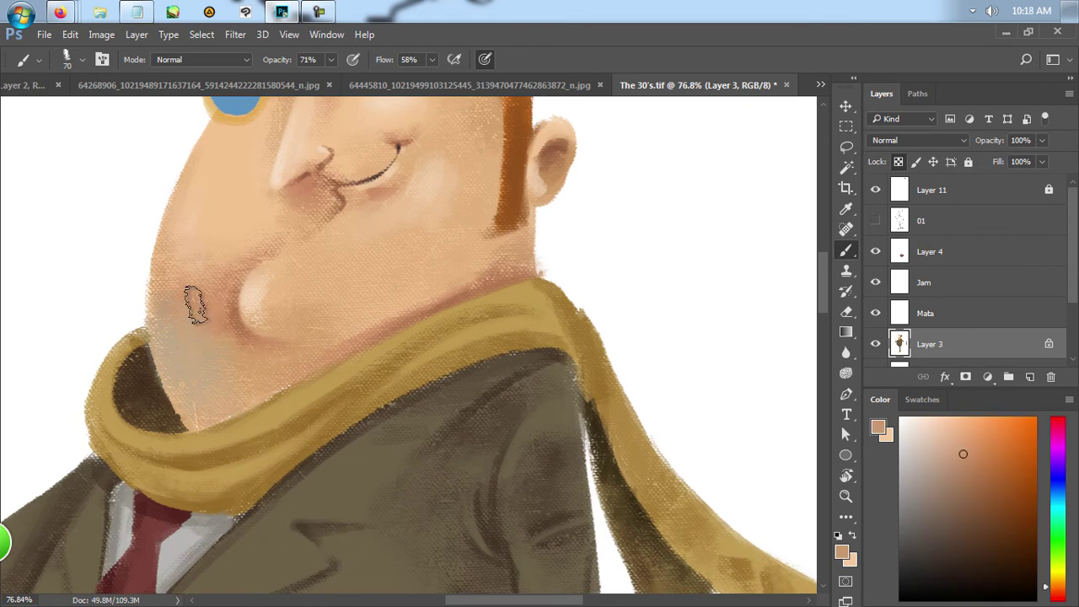
pyautogui.keyDown('alt'); pyautogui.click(213, 346); pyautogui.keyUp('alt')
# Paint pale yellow highlights and brown fold shadows on the scarf's front loop, darkening its inner edge
pyautogui.keyDown('alt'); pyautogui.scroll(-2, 248, 389); pyautogui.keyUp('alt')
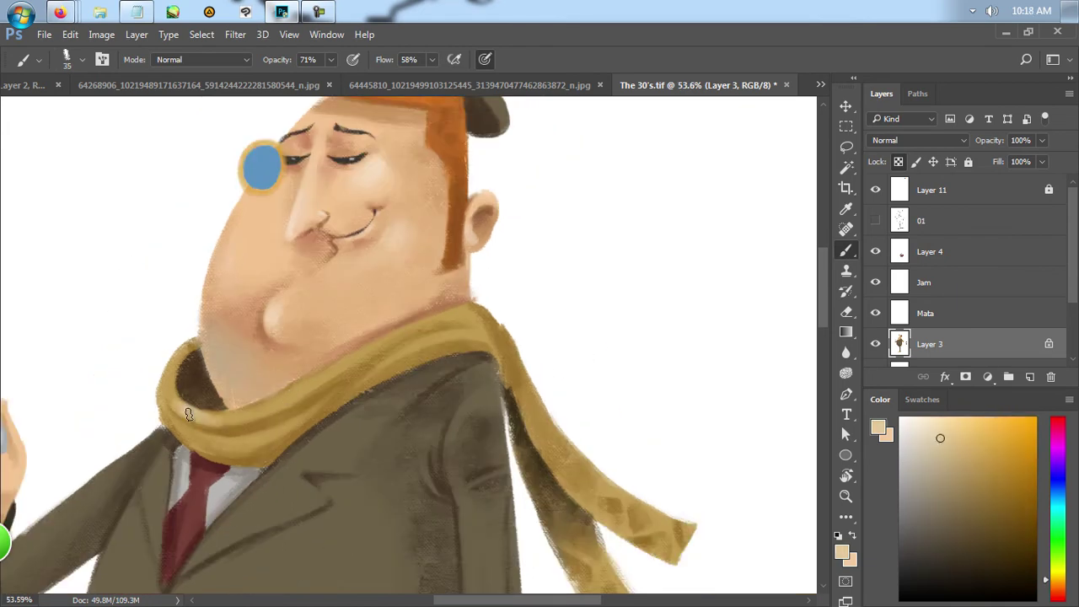
pyautogui.press('[')
pyautogui.keyDown('alt'); pyautogui.click(256, 439); pyautogui.keyUp('alt')
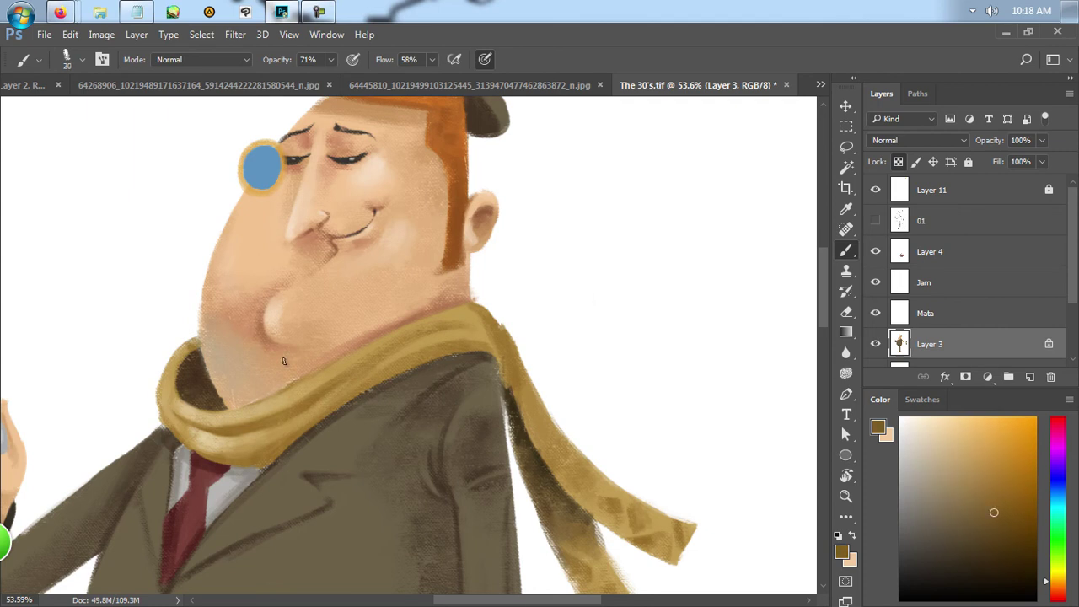
pyautogui.scroll(1, 162, 417)
pyautogui.keyDown('alt'); pyautogui.click(194, 349); pyautogui.keyUp('alt')
pyautogui.hscroll(1, 355, 341)
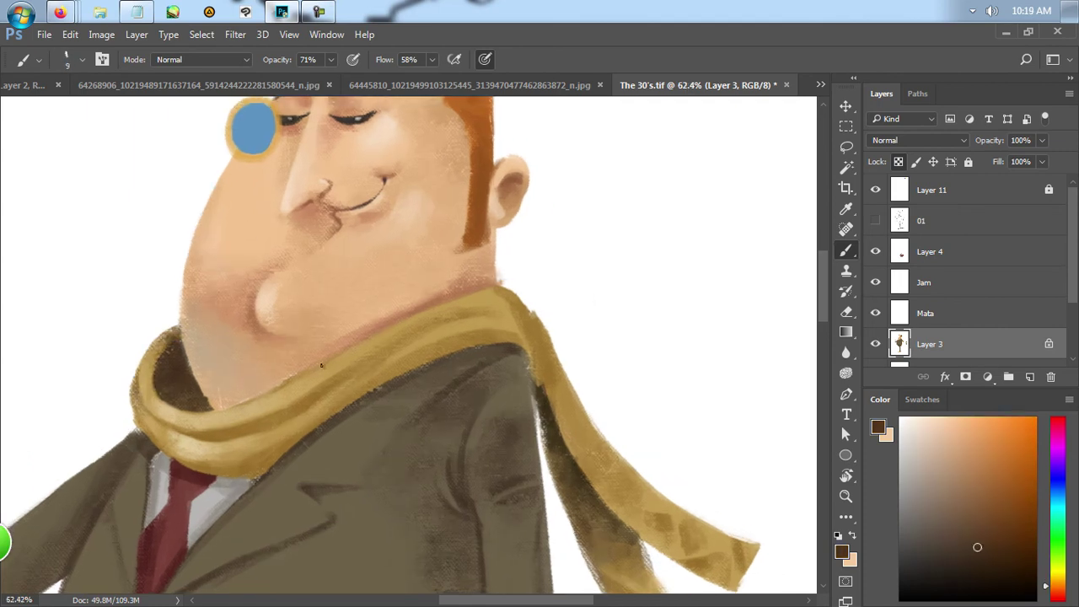
# Deepen the scarf folds near the shoulder with dark brown and lighten the fold beside them
pyautogui.keyDown('alt'); pyautogui.click(224, 424); pyautogui.keyUp('alt')
pyautogui.keyDown('alt'); pyautogui.click(359, 387); pyautogui.keyUp('alt')
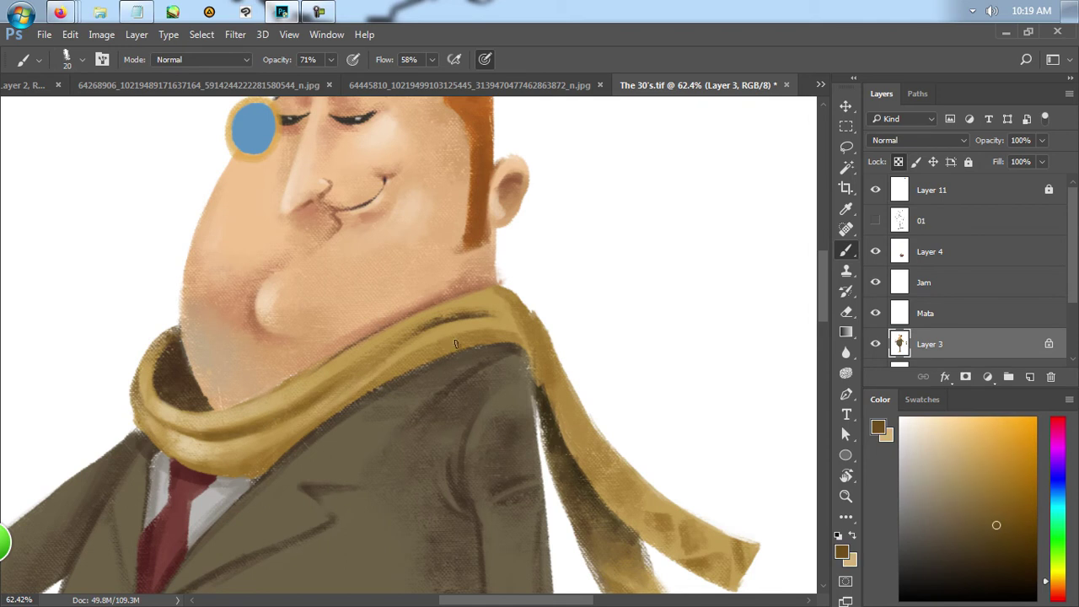
pyautogui.keyDown('alt'); pyautogui.click(510, 336); pyautogui.keyUp('alt')
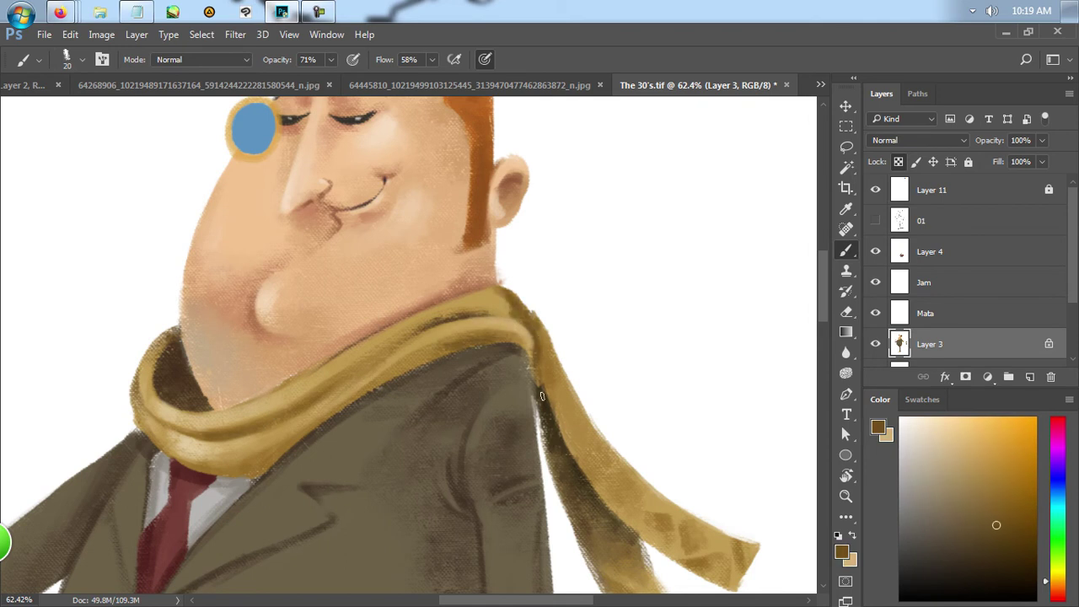
# Choose a pale yellow and paint highlights on the creases and edges of both hanging scarf ends
pyautogui.scroll(-3, 542, 346)
pyautogui.click(955, 450)
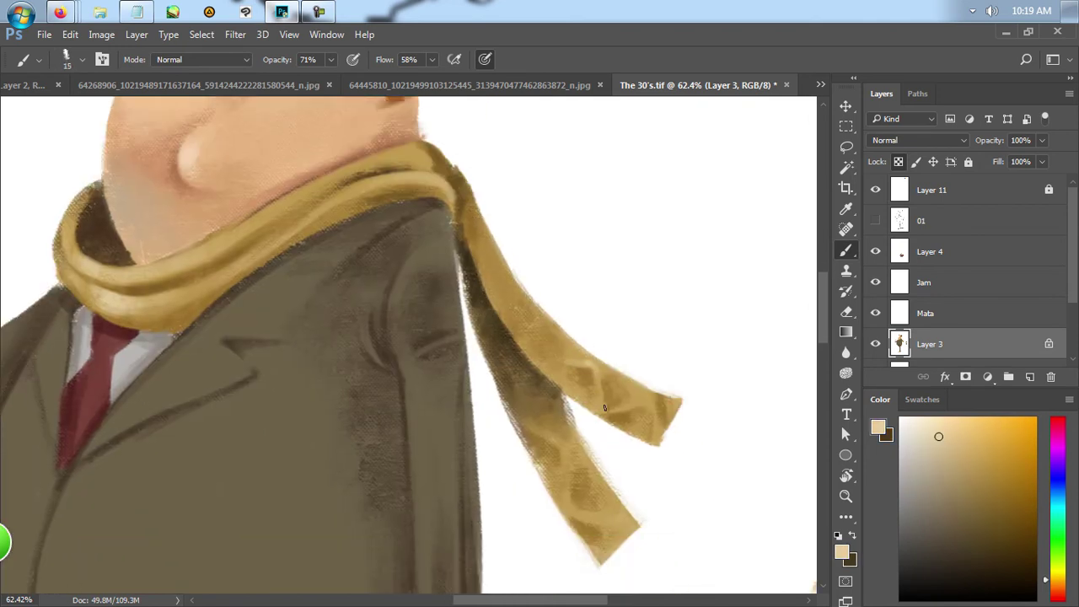
pyautogui.hscroll(1, 647, 387)
pyautogui.scroll(-2, 559, 424)
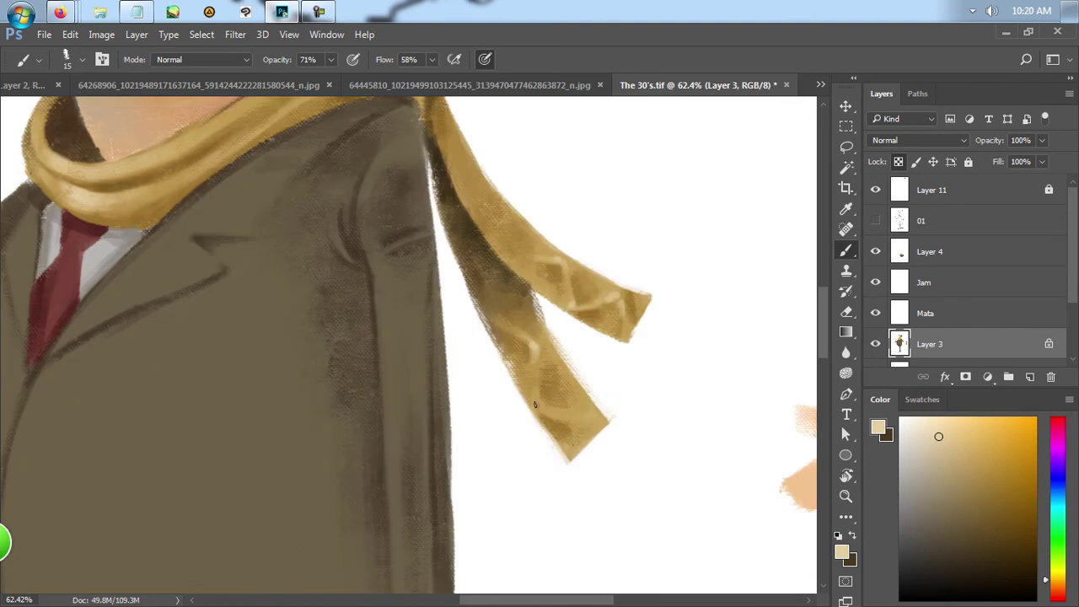
pyautogui.scroll(1, 573, 418)
pyautogui.hscroll(-1, 573, 419)
pyautogui.press(']')
pyautogui.keyDown('alt'); pyautogui.click(470, 252); pyautogui.keyUp('alt')
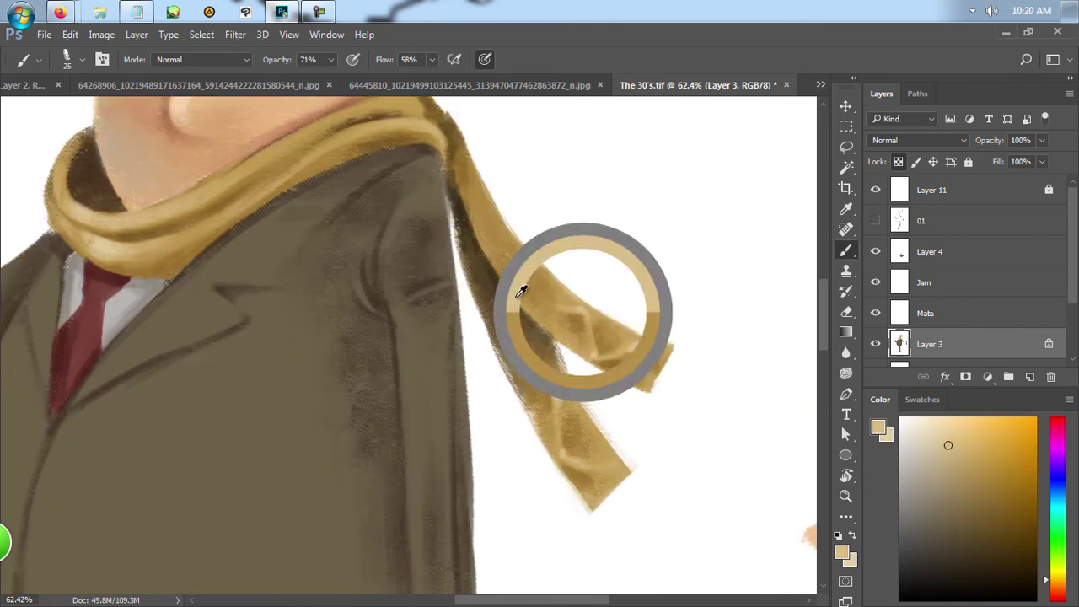
# Sample tones at the collar and repaint the narrow lapel's edge along the shirt and tie with a smaller brush
pyautogui.scroll(-3, 754, 294)
pyautogui.scroll(2, 346, 261)
pyautogui.keyDown('alt'); pyautogui.click(345, 261); pyautogui.keyUp('alt')
pyautogui.scroll(1, 341, 253)
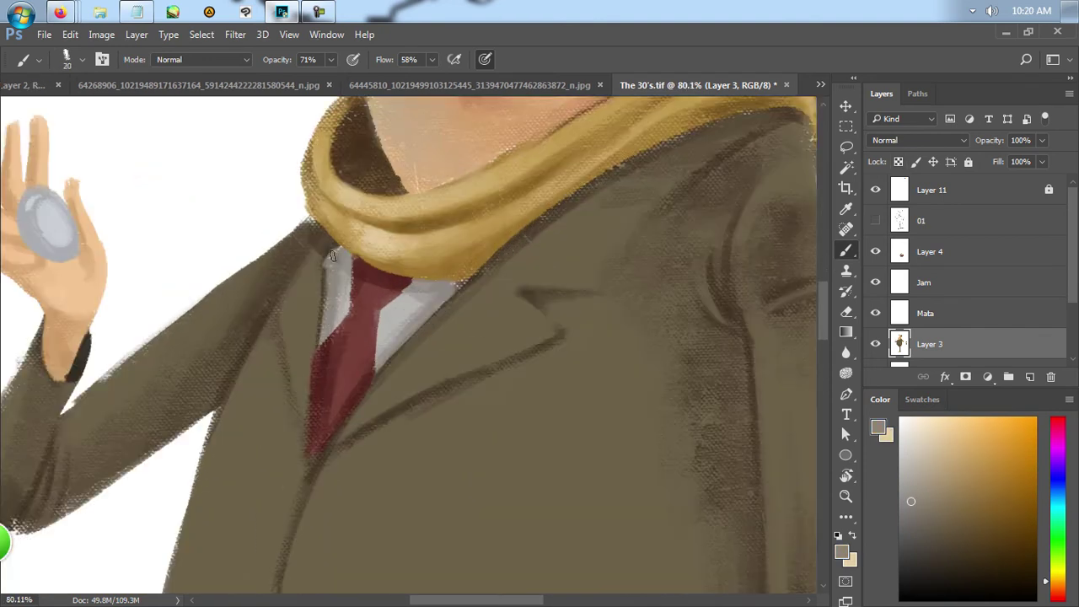
pyautogui.press('[')
pyautogui.press('[')
pyautogui.keyDown('alt'); pyautogui.click(337, 253); pyautogui.keyUp('alt')
pyautogui.moveTo(335, 251); pyautogui.dragTo(321, 324)
pyautogui.keyDown('alt'); pyautogui.click(320, 374); pyautogui.keyUp('alt')
pyautogui.moveTo(320, 375); pyautogui.dragTo(312, 438)
# Sample dark and light coat tones and define the notch and collar edge of the narrow lapel
pyautogui.keyDown('alt'); pyautogui.click(283, 346); pyautogui.keyUp('alt')
pyautogui.keyDown('alt'); pyautogui.click(277, 322); pyautogui.keyUp('alt')
pyautogui.keyDown('alt'); pyautogui.click(311, 280); pyautogui.keyUp('alt')
pyautogui.keyDown('alt'); pyautogui.click(301, 301); pyautogui.keyUp('alt')
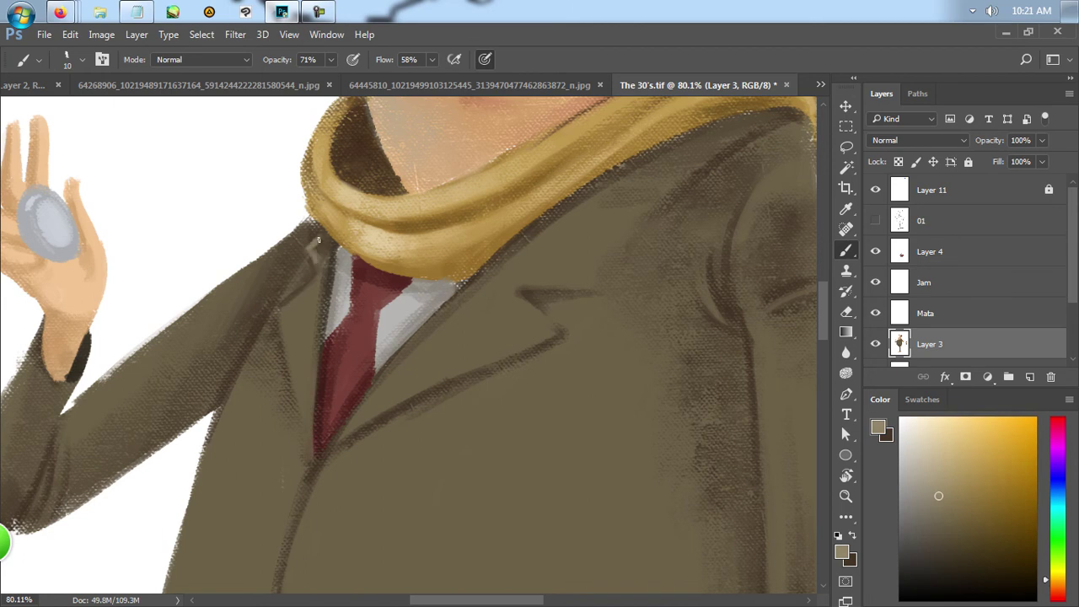
# Sample coat tones and paint light edges and dark accents around the notch of the wide lapel
pyautogui.moveTo(520, 298); pyautogui.dragTo(499, 342)
pyautogui.keyDown('alt'); pyautogui.click(498, 343); pyautogui.keyUp('alt')
pyautogui.moveTo(627, 234)
pyautogui.mouseDown()
pyautogui.moveTo(486, 340)
pyautogui.moveTo(546, 288)
pyautogui.mouseUp()
pyautogui.keyDown('alt'); pyautogui.click(429, 360); pyautogui.keyUp('alt')
pyautogui.press('[')
pyautogui.press('[')
pyautogui.press('[')
pyautogui.press('[')
pyautogui.press('[')
pyautogui.keyDown('alt'); pyautogui.click(588, 257); pyautogui.keyUp('alt')
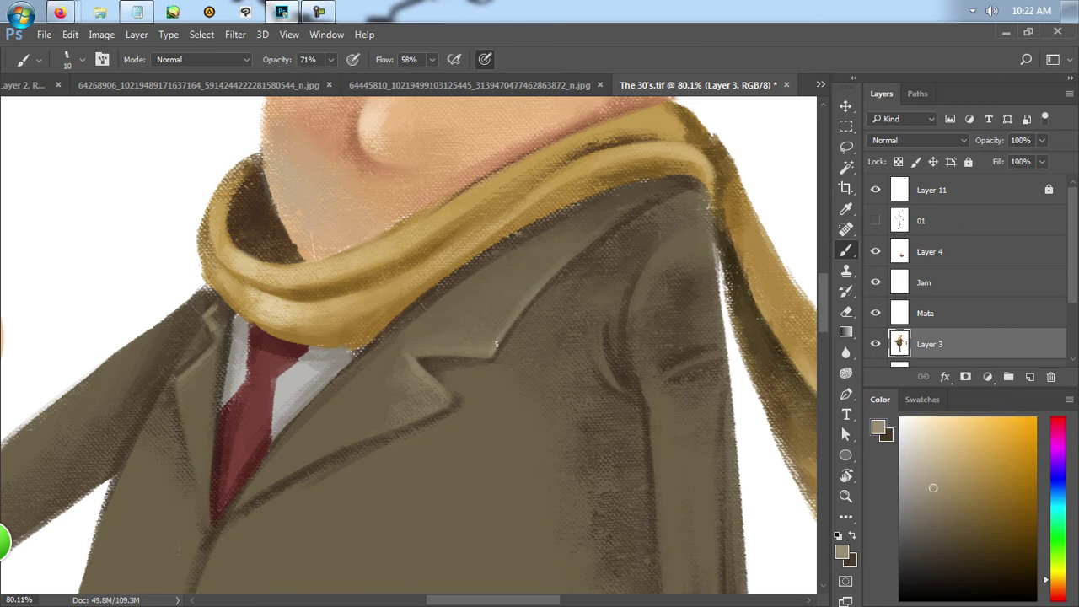
# Adjust the brush size and use a light greyish olive to highlight the lower edges of both lapels
pyautogui.scroll(-2, 492, 352)
pyautogui.press(']')
pyautogui.press(']')
pyautogui.press(']')
pyautogui.press(']')
pyautogui.press(']')
pyautogui.press(']')
pyautogui.press(']')
pyautogui.keyDown('alt'); pyautogui.click(525, 302); pyautogui.keyUp('alt')
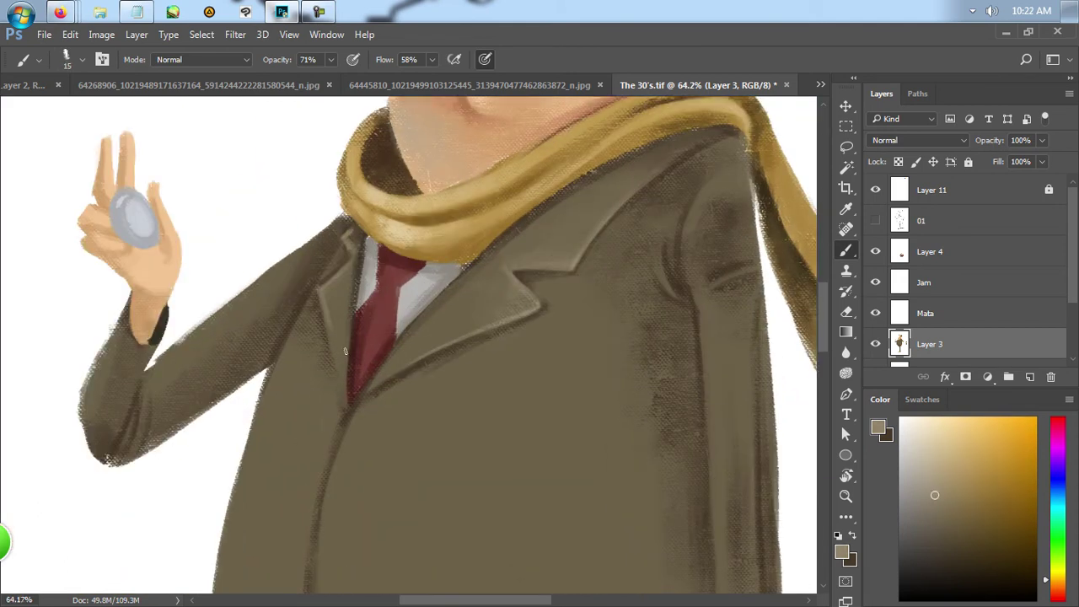
# Shade the coat's front opening in dark brown and add a light olive edge down to the hem
pyautogui.scroll(-2, 334, 346)
pyautogui.keyDown('alt'); pyautogui.click(358, 337); pyautogui.keyUp('alt')
pyautogui.keyDown('alt'); pyautogui.click(375, 328); pyautogui.keyUp('alt')
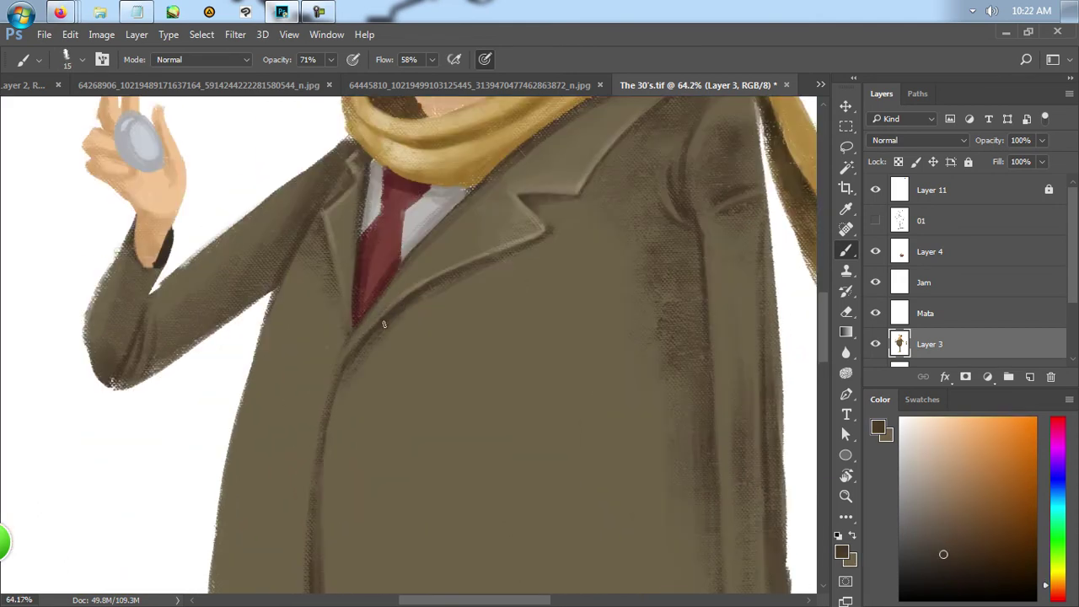
pyautogui.scroll(-3, 346, 354)
pyautogui.scroll(-2, 320, 431)
pyautogui.keyDown('alt'); pyautogui.click(317, 413); pyautogui.keyUp('alt')
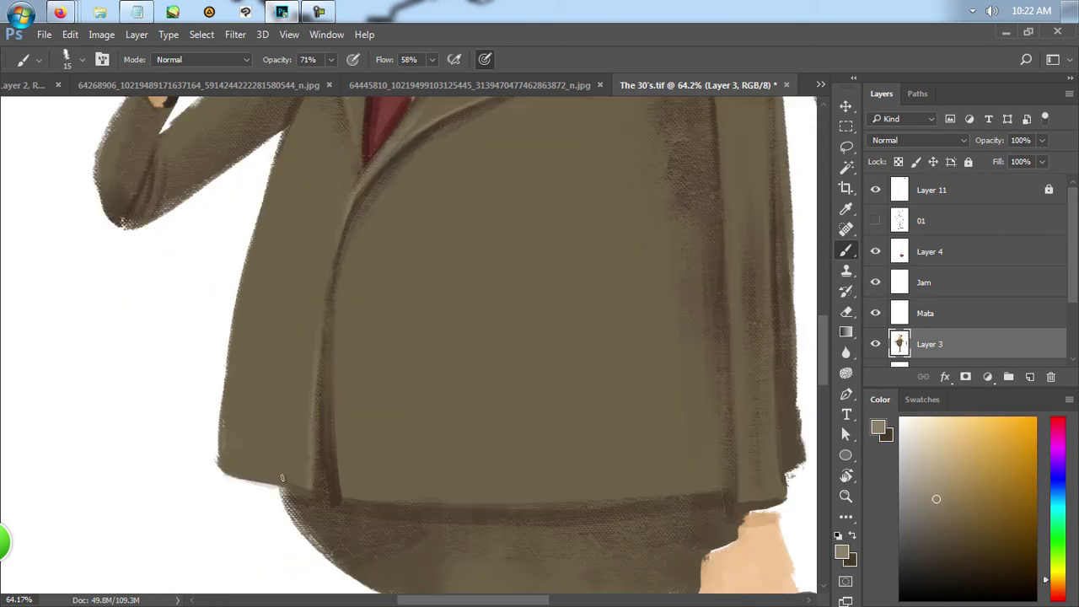
# Sample coat tones and blend the shading on the coat body beneath the lapel and near the hem
pyautogui.scroll(-2, 338, 363)
pyautogui.keyDown('alt'); pyautogui.click(398, 250); pyautogui.keyUp('alt')
pyautogui.scroll(-2, 451, 217)
pyautogui.keyDown('alt'); pyautogui.click(584, 239); pyautogui.keyUp('alt')
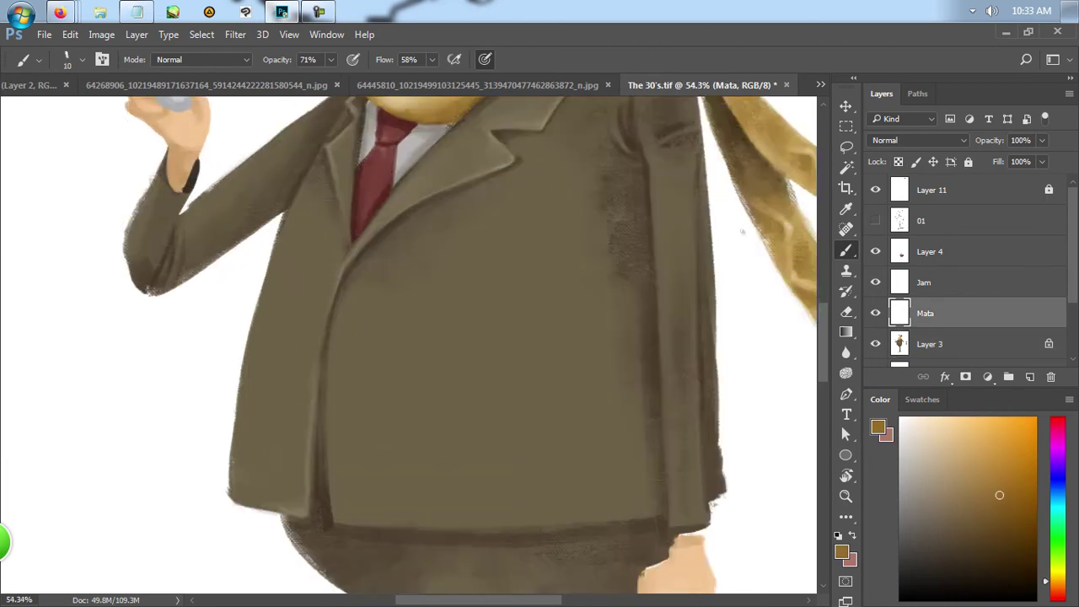
# Paint round ochre buttons along the coat's front opening on the Mata layer
pyautogui.scroll(4, 356, 272)
pyautogui.keyDown('alt'); pyautogui.click(328, 314); pyautogui.keyUp('alt')
pyautogui.moveTo(375, 313); pyautogui.dragTo(392, 316)
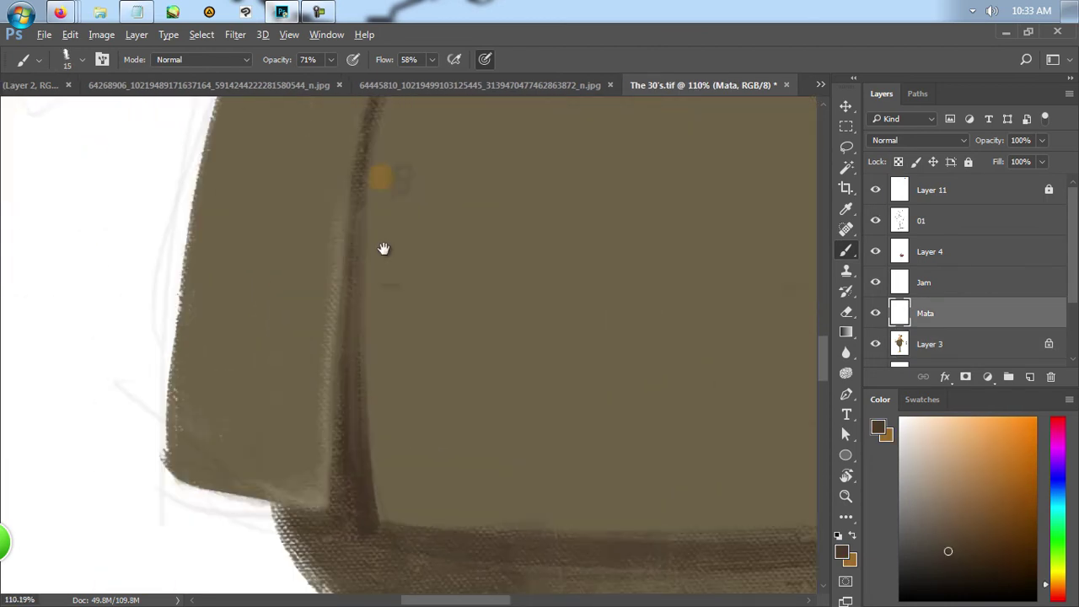
pyautogui.scroll(2, 393, 315)
# Add pale yellow highlights to the coat buttons and paint dark brown shadows beside them
pyautogui.keyDown('alt'); pyautogui.click(327, 244); pyautogui.keyUp('alt')
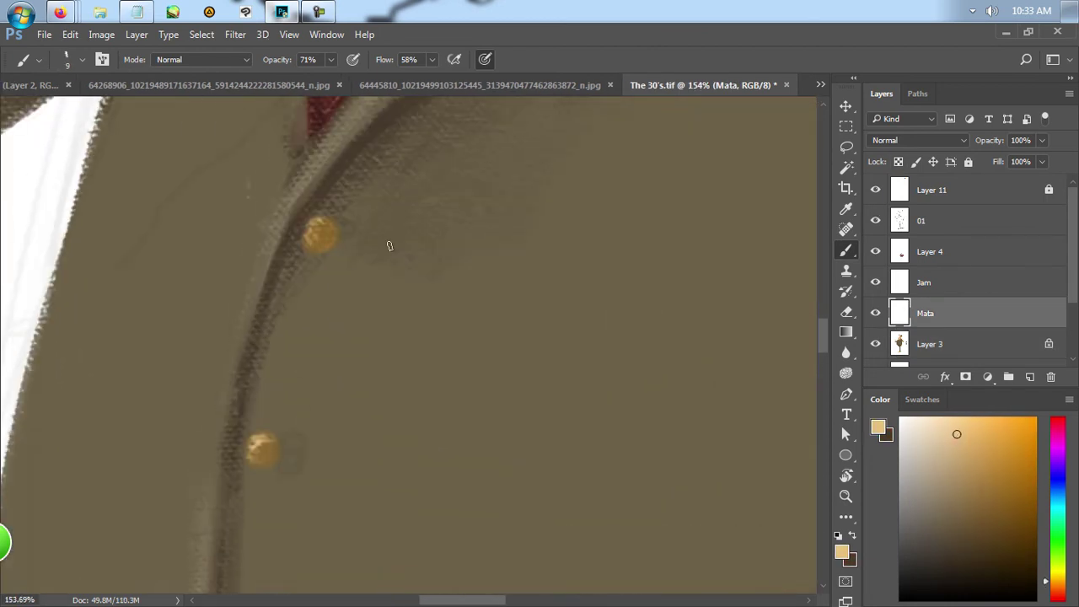
pyautogui.keyDown('alt'); pyautogui.click(327, 244); pyautogui.keyUp('alt')
pyautogui.scroll(1, 327, 244)
pyautogui.keyDown('alt'); pyautogui.click(361, 171); pyautogui.keyUp('alt')
# Paint a short dark brown buttonhole below the two coat buttons
pyautogui.scroll(-3, 281, 295)
pyautogui.scroll(-3, 295, 329)
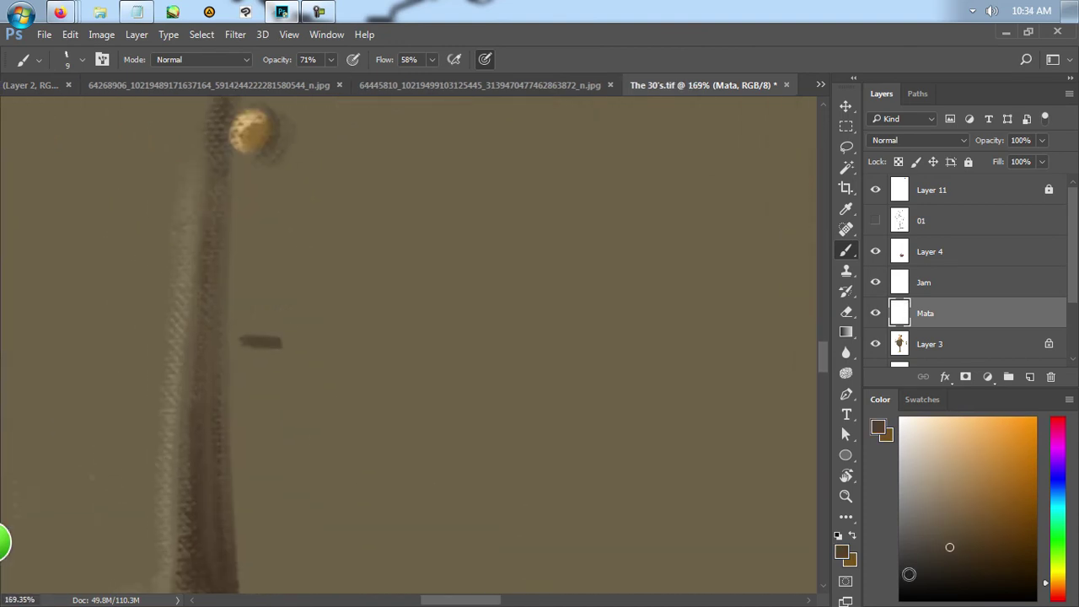
pyautogui.keyDown('alt'); pyautogui.click(277, 345); pyautogui.keyUp('alt')
pyautogui.scroll(-3, 217, 342)
pyautogui.scroll(4, 316, 368)
pyautogui.scroll(-5, 342, 162)
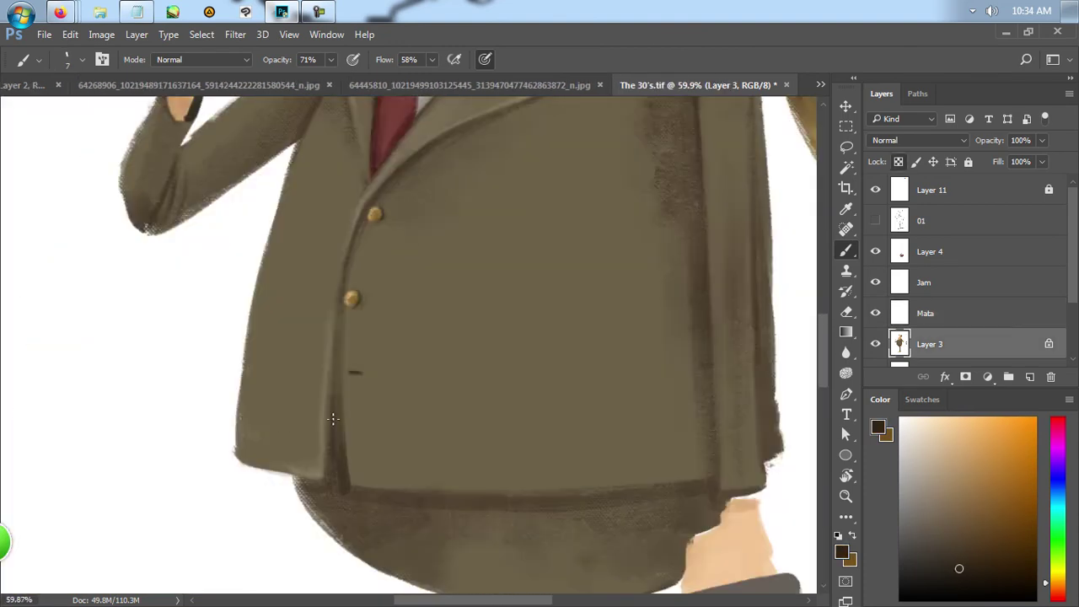
# Sample a very dark brown and sharpen the line of the coat's front opening on Layer 3
pyautogui.keyDown('alt'); pyautogui.click(343, 429); pyautogui.keyUp('alt')
pyautogui.scroll(-3, 344, 413)
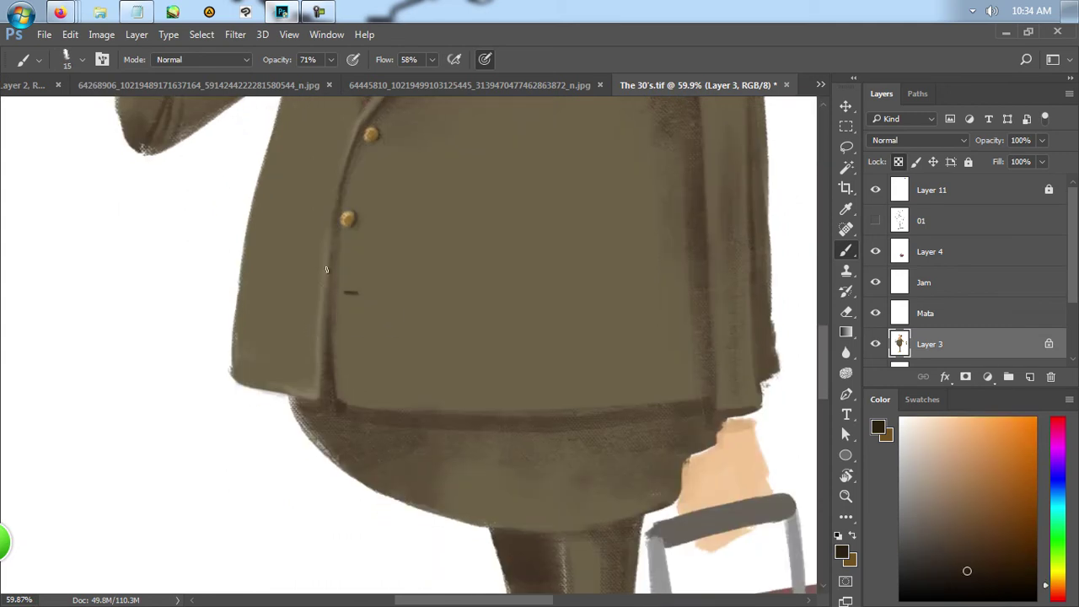
pyautogui.scroll(-1, 368, 331)
# Paint the coat's two horizontal pocket flaps on Layer 3 with dark brown lines and lighter edges
pyautogui.keyDown('alt'); pyautogui.click(528, 253); pyautogui.keyUp('alt')
pyautogui.click(944, 314)
pyautogui.click(954, 340)
pyautogui.moveTo(460, 353); pyautogui.dragTo(586, 353)
pyautogui.click(961, 572)
pyautogui.moveTo(247, 341); pyautogui.dragTo(269, 341)
pyautogui.press('x')
pyautogui.press('x')
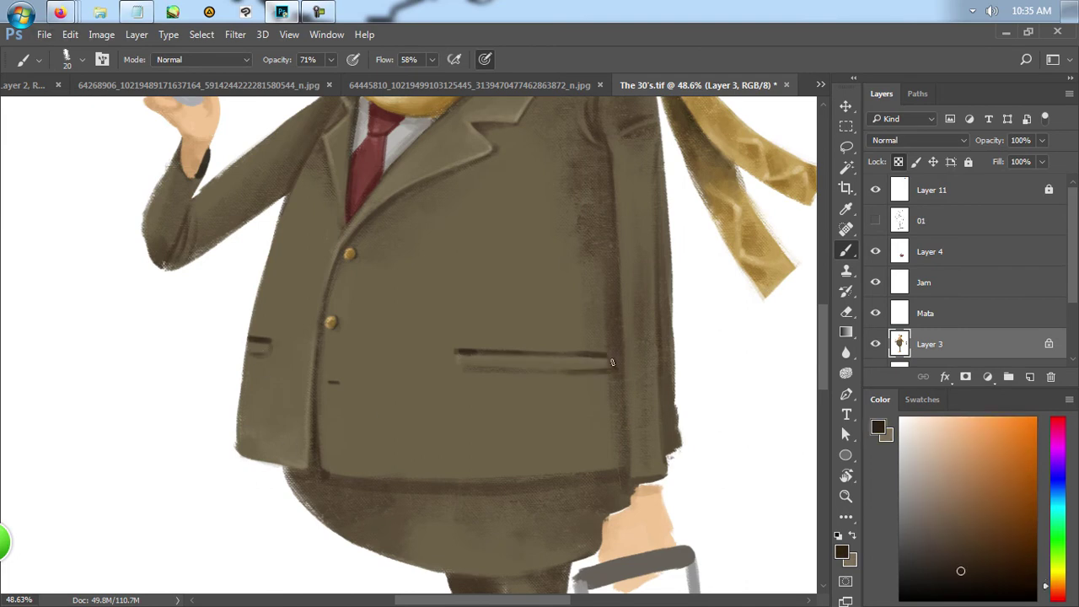
# Paint the end of the hanging arm's sleeve on Layer 3 with sampled olive brown above the hand
pyautogui.moveTo(663, 396); pyautogui.dragTo(395, 423)
pyautogui.scroll(-3, 390, 363)
pyautogui.scroll(5, 338, 430)
pyautogui.keyDown('alt'); pyautogui.click(335, 434); pyautogui.keyUp('alt')
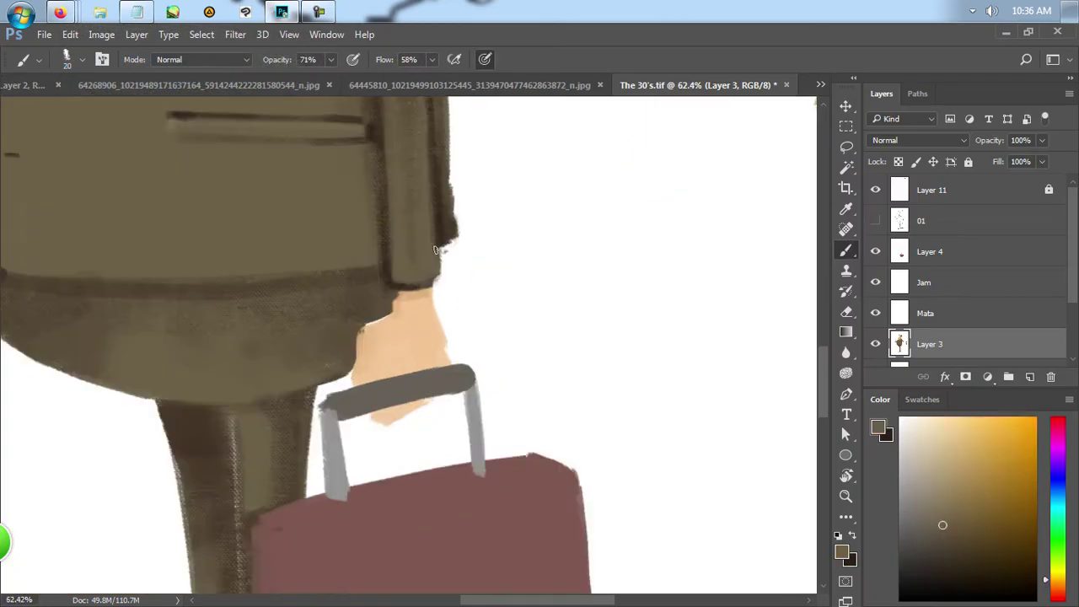
pyautogui.moveTo(337, 253)
pyautogui.mouseDown()
pyautogui.moveTo(278, 354)
pyautogui.moveTo(226, 371)
pyautogui.moveTo(568, 364)
pyautogui.moveTo(557, 457)
pyautogui.mouseUp()
pyautogui.press('b')
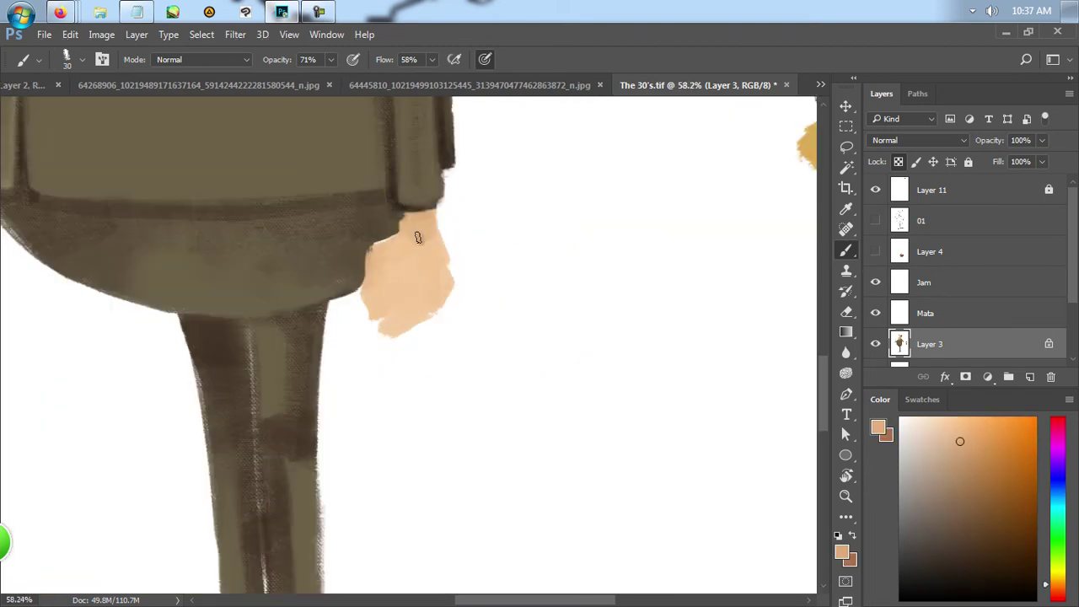
# Shade the fist's finger plane, thumb side and wrist with tan, and paint brown gaps between the fingers
pyautogui.moveTo(442, 291)
pyautogui.mouseDown()
pyautogui.moveTo(414, 309)
pyautogui.moveTo(371, 280)
pyautogui.mouseUp()
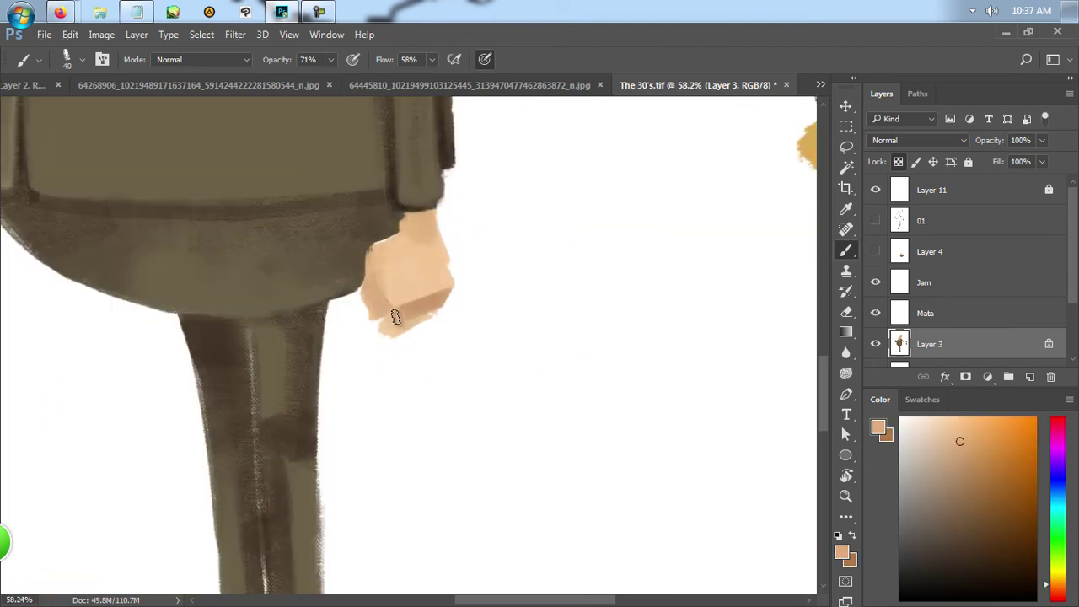
pyautogui.keyDown('alt'); pyautogui.click(405, 221); pyautogui.keyUp('alt')
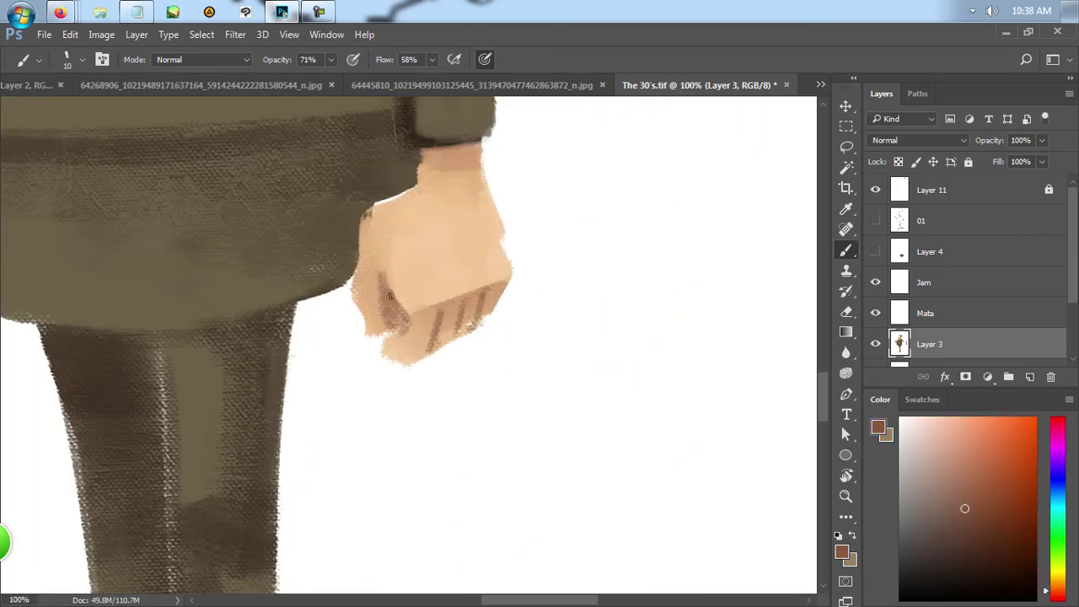
pyautogui.keyDown('alt'); pyautogui.click(413, 307); pyautogui.keyUp('alt')
# Paint a pale peach highlight down the back of the fist and soften the knuckles with sampled skin tones
pyautogui.keyDown('alt'); pyautogui.click(413, 234); pyautogui.keyUp('alt')
pyautogui.press('[')
pyautogui.press('[')
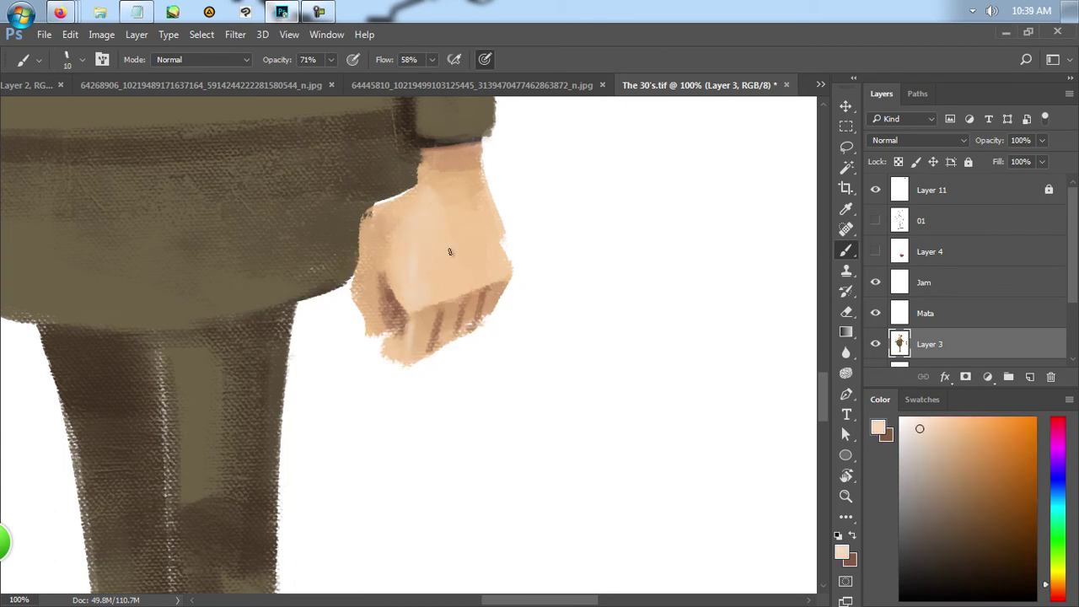
pyautogui.scroll(3, 411, 274)
pyautogui.keyDown('alt'); pyautogui.click(441, 362); pyautogui.keyUp('alt')
pyautogui.keyDown('alt'); pyautogui.click(387, 272); pyautogui.keyUp('alt')
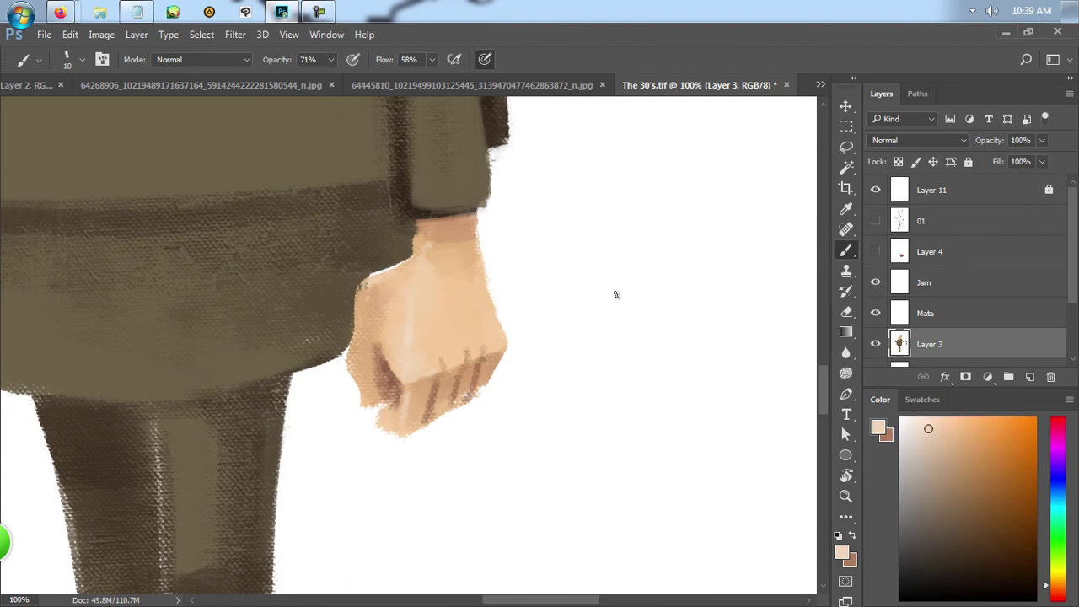
# Refine the fist's knuckles, finger separations and fingertip edge with sampled skin tones and a finer brush
pyautogui.scroll(2, 407, 456)
pyautogui.keyDown('alt'); pyautogui.click(407, 455); pyautogui.keyUp('alt')
pyautogui.keyDown('alt'); pyautogui.click(471, 436); pyautogui.keyUp('alt')
pyautogui.press('[')
pyautogui.keyDown('alt'); pyautogui.click(482, 410); pyautogui.keyUp('alt')
pyautogui.keyDown('alt'); pyautogui.click(504, 408); pyautogui.keyUp('alt')
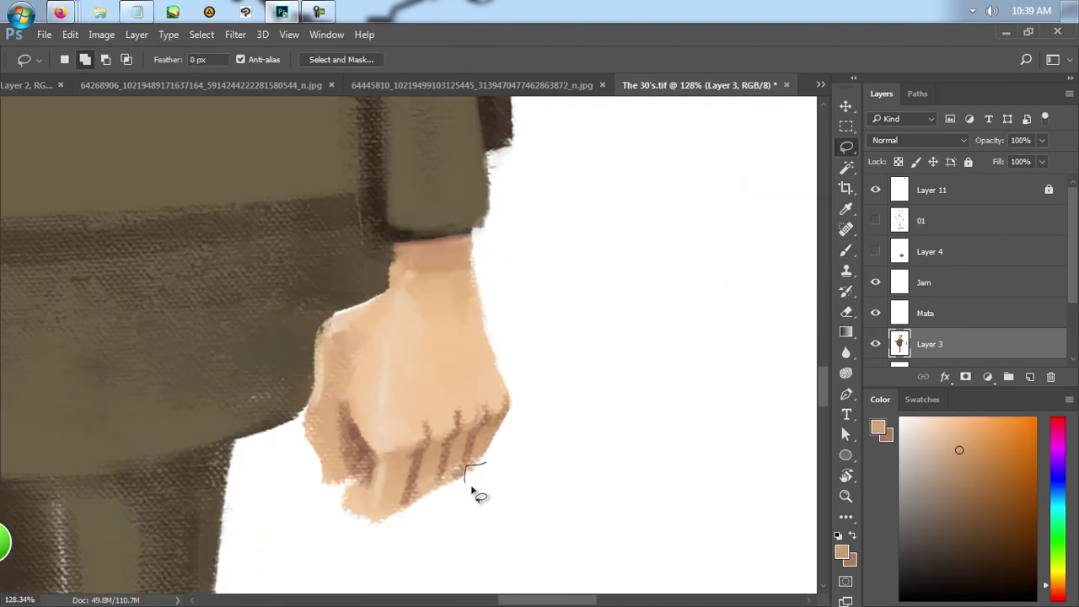
pyautogui.scroll(-2, 497, 500)
pyautogui.keyDown('alt'); pyautogui.click(418, 444); pyautogui.keyUp('alt')
pyautogui.keyDown('alt'); pyautogui.click(437, 335); pyautogui.keyUp('alt')
pyautogui.press(']')
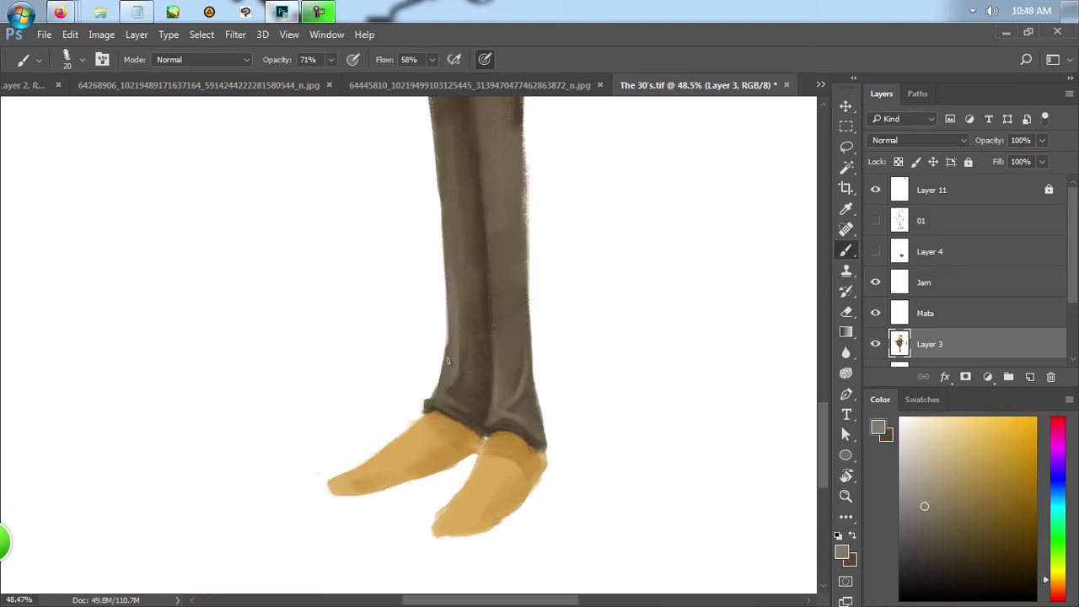
# Paint a light grey-brown highlight along the crease between the trouser legs beside the dark shadow
pyautogui.press('e')
pyautogui.press('b')
pyautogui.scroll(2, 494, 283)
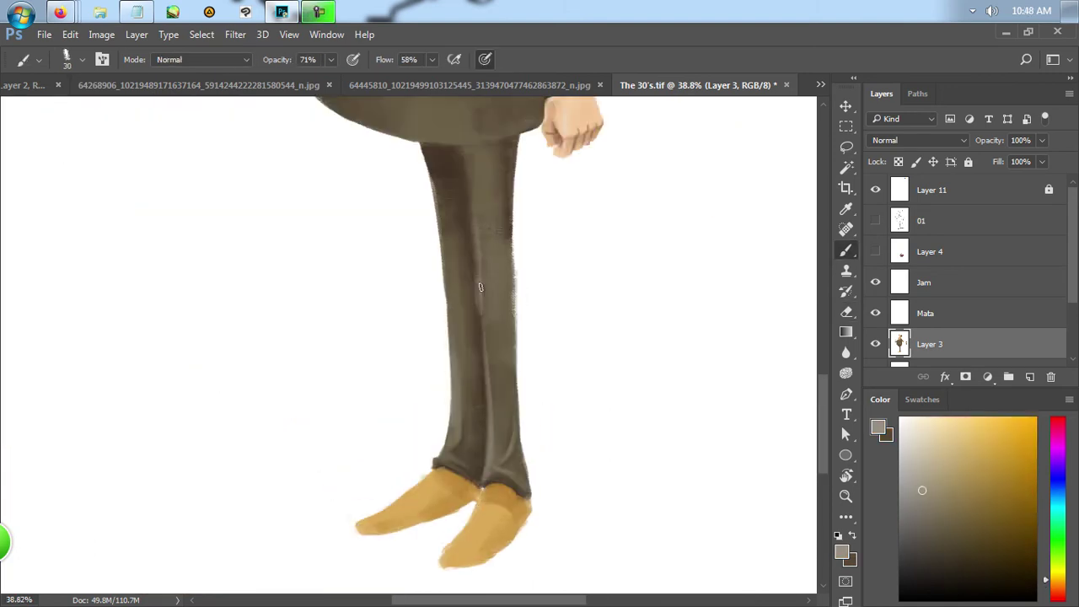
pyautogui.keyDown('alt'); pyautogui.click(499, 371); pyautogui.keyUp('alt')
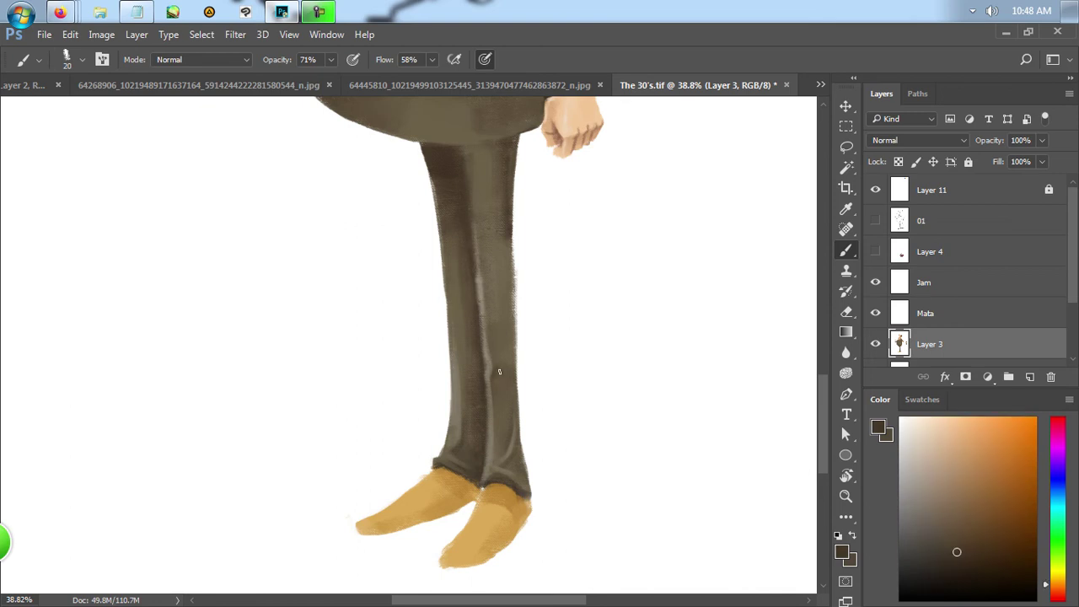
# Lock Layer 3's transparent pixels and blend the trouser legs with sampled browns, deepening the shadow under the coat
pyautogui.keyDown('alt'); pyautogui.click(447, 268); pyautogui.keyUp('alt')
pyautogui.press('/')
pyautogui.keyDown('alt'); pyautogui.click(472, 289); pyautogui.keyUp('alt')
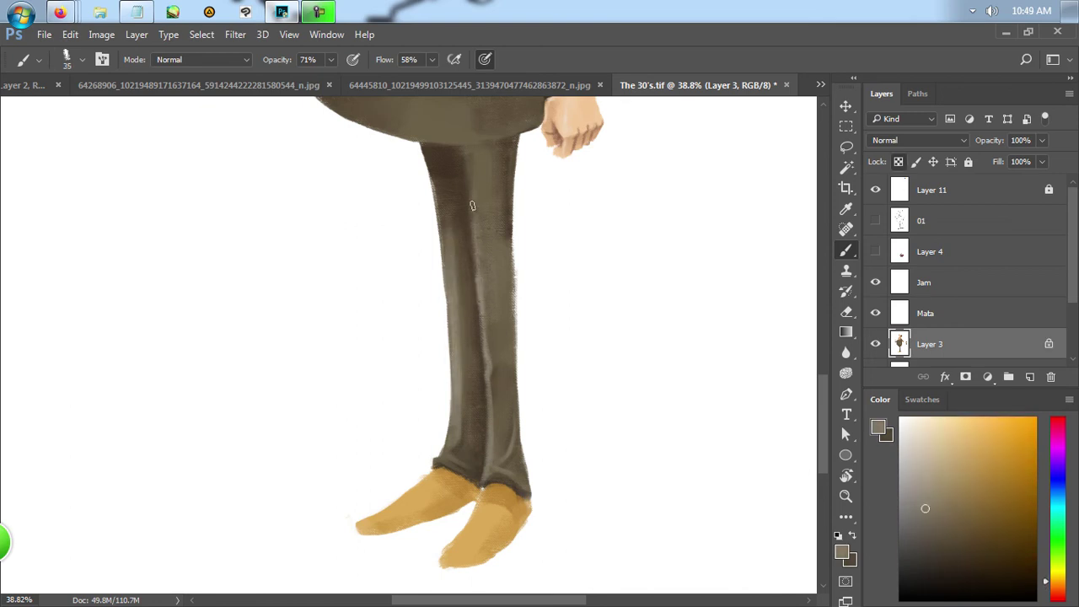
pyautogui.keyDown('alt'); pyautogui.click(494, 260); pyautogui.keyUp('alt')
pyautogui.keyDown('alt'); pyautogui.click(495, 318); pyautogui.keyUp('alt')
pyautogui.scroll(2, 474, 238)
pyautogui.keyDown('alt'); pyautogui.click(459, 375); pyautogui.keyUp('alt')
pyautogui.scroll(-1, 525, 235)
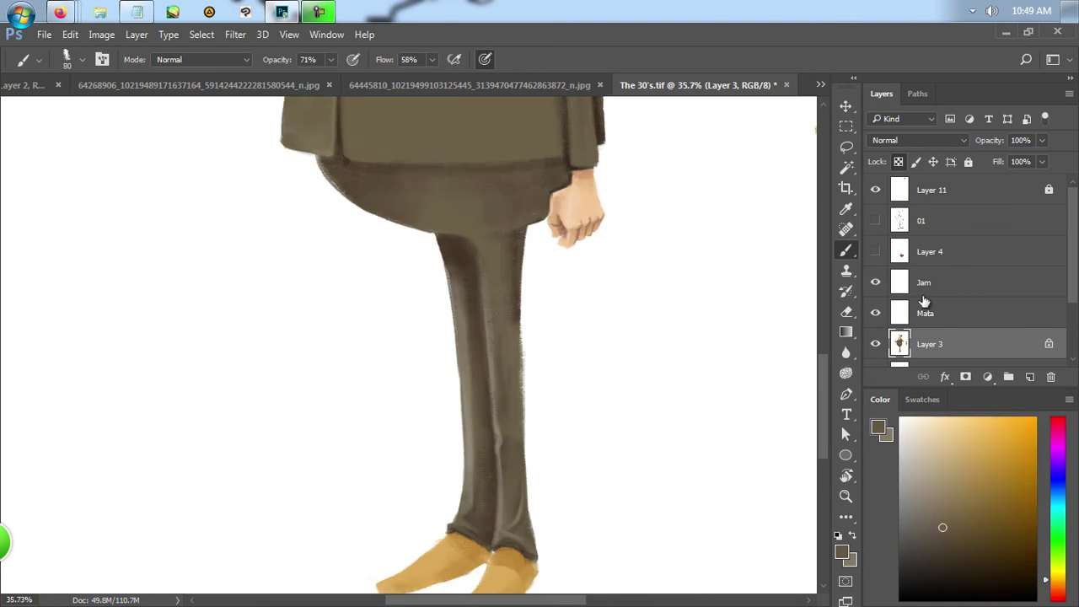
# Show Layer 4 and erase the briefcase handle where it covers the gripping fingers
pyautogui.click(875, 251)
pyautogui.click(929, 251)
pyautogui.press('w')
pyautogui.scroll(5, 598, 217)
pyautogui.press('e')
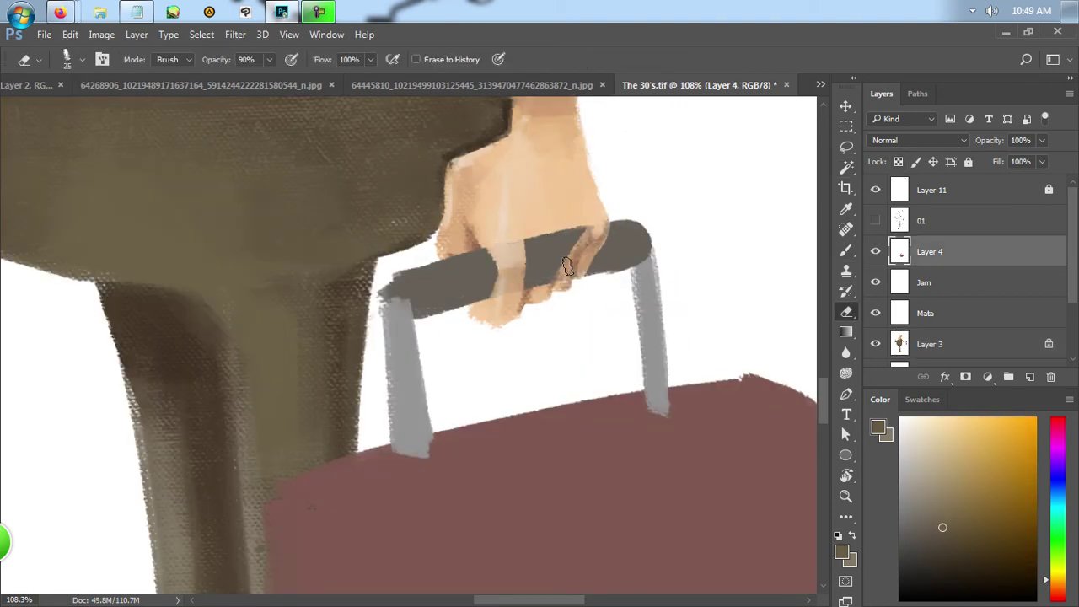
pyautogui.hotkey('ctrl', 'alt', 'z')
pyautogui.hotkey('ctrl', 'alt', 'z')
pyautogui.scroll(-1, 506, 287)
# Shade the briefcase handle's grip with dark grey and its side posts with light and mid greys, locking Layer 4's transparent pixels
pyautogui.press('b')
pyautogui.keyDown('alt'); pyautogui.click(628, 270); pyautogui.keyUp('alt')
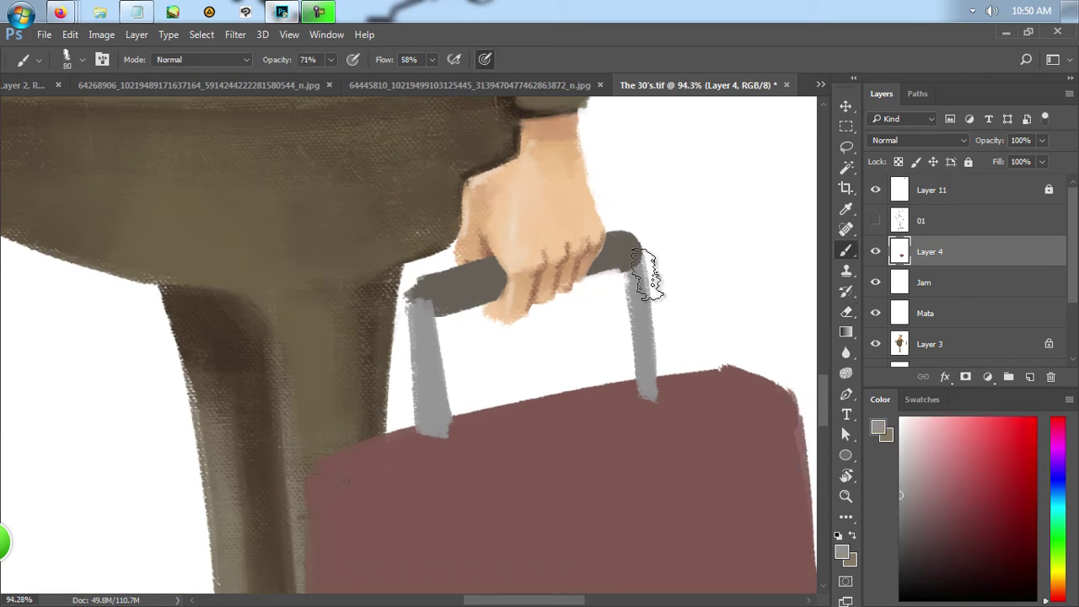
pyautogui.keyDown('alt'); pyautogui.click(446, 306); pyautogui.keyUp('alt')
pyautogui.keyDown('alt'); pyautogui.click(422, 286); pyautogui.keyUp('alt')
pyautogui.moveTo(414, 317); pyautogui.dragTo(429, 417)
pyautogui.press('/')
pyautogui.keyDown('alt'); pyautogui.click(455, 287); pyautogui.keyUp('alt')
pyautogui.keyDown('alt'); pyautogui.click(438, 302); pyautogui.keyUp('alt')
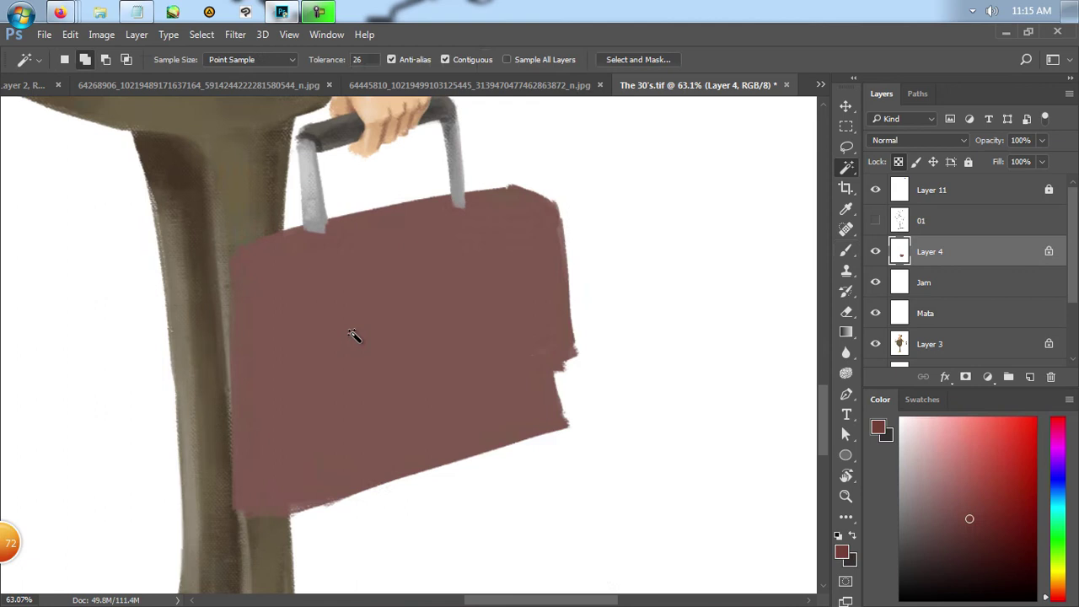
# Round the briefcase's right edge with maroon and erase the ragged parts of its lower edge
pyautogui.press('b')
pyautogui.moveTo(556, 329)
pyautogui.mouseDown()
pyautogui.moveTo(575, 358)
pyautogui.moveTo(560, 413)
pyautogui.mouseUp()
pyautogui.press('e')
pyautogui.scroll(-2, 561, 413)
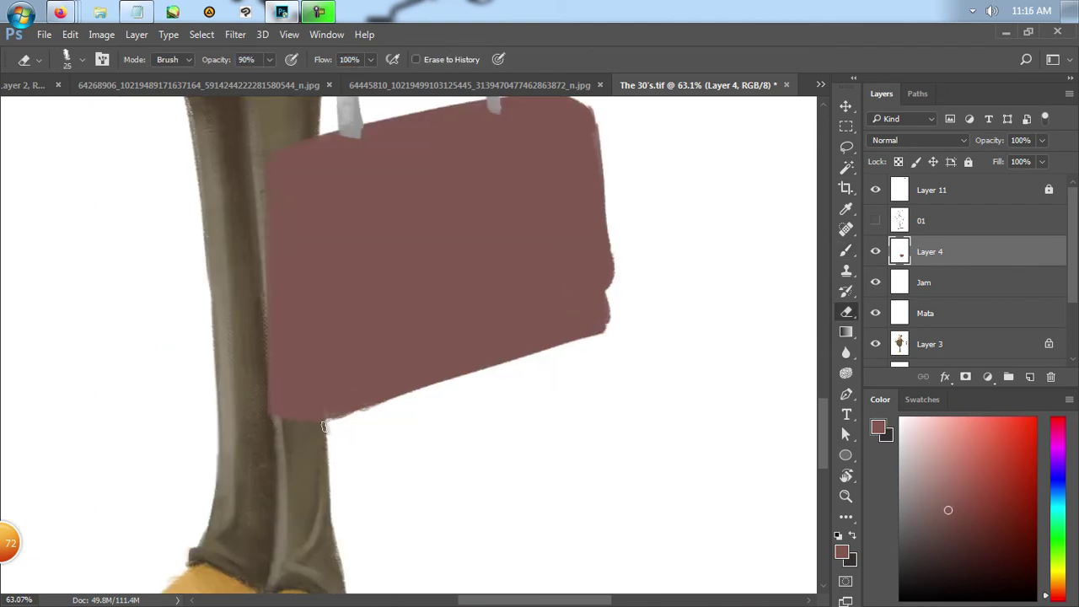
pyautogui.scroll(3, 561, 413)
pyautogui.scroll(1, 526, 272)
# Reselect the briefcase body, darken its front with deep maroon and paint a pale pink highlight along the top fold at 49% opacity
pyautogui.press('b')
pyautogui.hotkey('ctrl', 'shift', 'd')
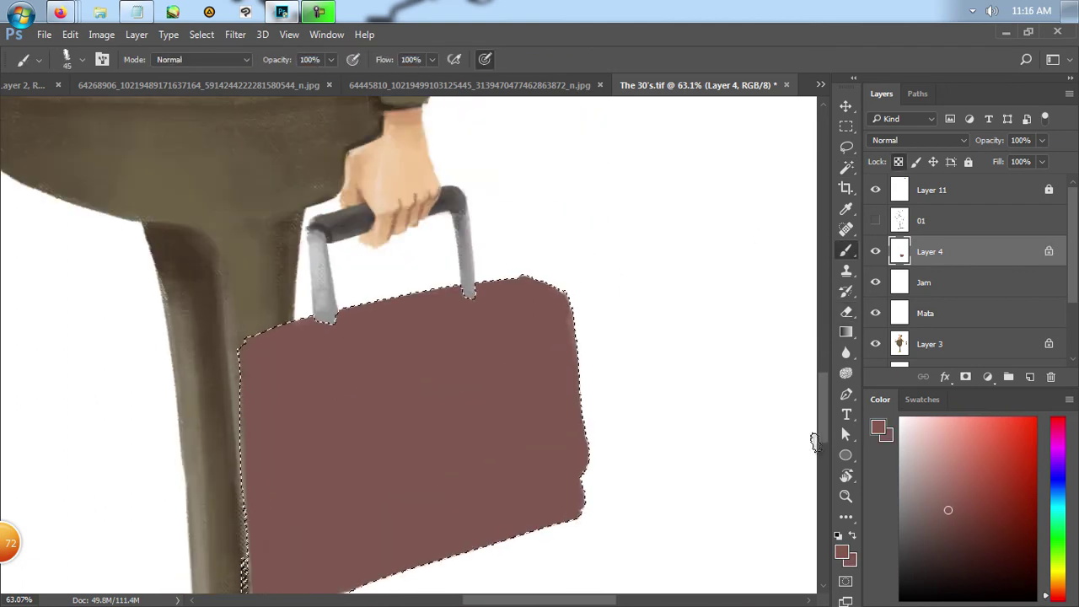
pyautogui.scroll(-1, 346, 341)
pyautogui.press('[')
pyautogui.press('[')
pyautogui.press('[')
pyautogui.press('[')
pyautogui.press('[')
pyautogui.press('[')
pyautogui.press('[')
pyautogui.press('[')
pyautogui.moveTo(346, 341)
pyautogui.mouseDown()
pyautogui.moveTo(337, 458)
pyautogui.moveTo(518, 313)
pyautogui.moveTo(362, 253)
pyautogui.mouseUp()
pyautogui.keyDown('alt'); pyautogui.click(362, 253); pyautogui.keyUp('alt')
pyautogui.press(']')
pyautogui.press(']')
pyautogui.press(']')
pyautogui.moveTo(287, 312)
pyautogui.mouseDown()
pyautogui.moveTo(547, 253)
pyautogui.moveTo(289, 321)
pyautogui.moveTo(522, 248)
pyautogui.mouseUp()
pyautogui.keyDown('alt'); pyautogui.click(391, 281); pyautogui.keyUp('alt')
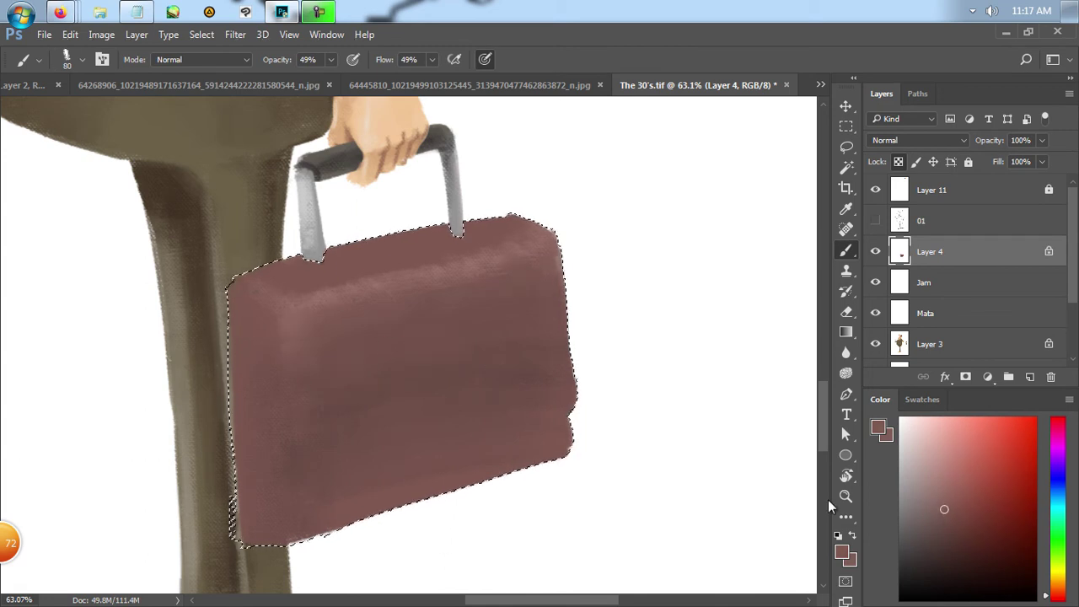
# Blend the fold highlight into the briefcase front with sampled maroons and darken the strip along the bottom
pyautogui.keyDown('alt'); pyautogui.click(349, 294); pyautogui.keyUp('alt')
pyautogui.keyDown('alt'); pyautogui.click(377, 319); pyautogui.keyUp('alt')
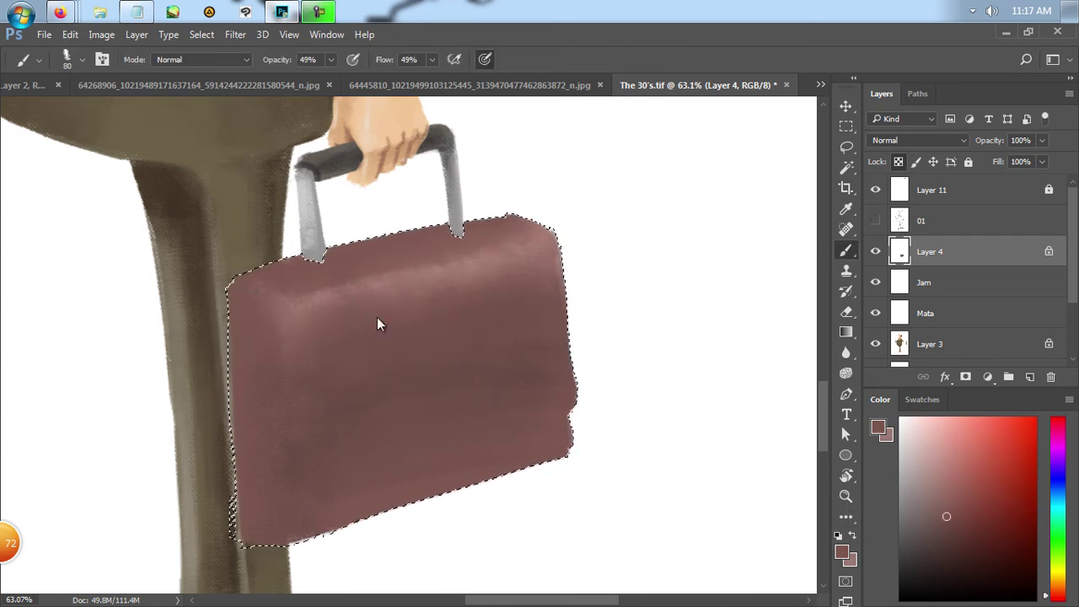
pyautogui.keyDown('alt'); pyautogui.click(423, 310); pyautogui.keyUp('alt')
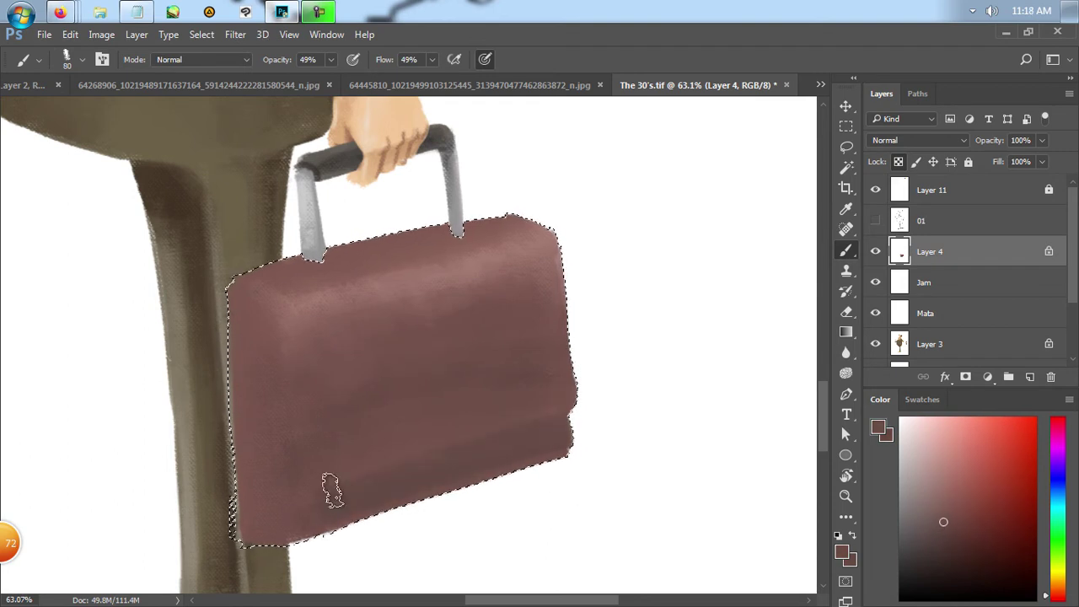
pyautogui.keyDown('alt'); pyautogui.click(301, 500); pyautogui.keyUp('alt')
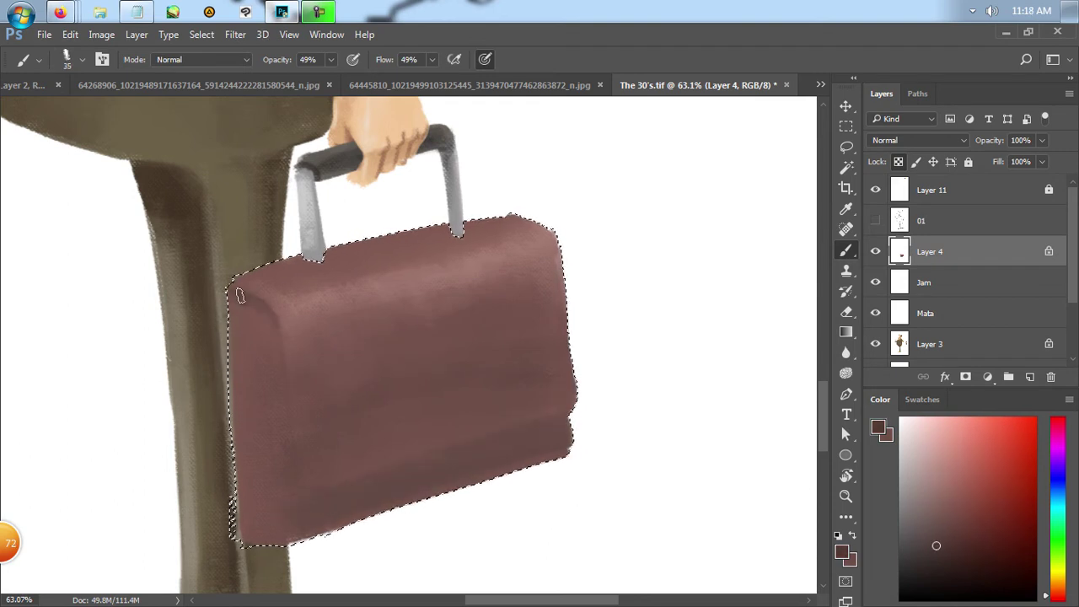
# Paint dark maroon shading along the flap's curved left edge and over the briefcase's side panel
pyautogui.moveTo(338, 498); pyautogui.dragTo(250, 391)
pyautogui.press(']')
pyautogui.press(']')
pyautogui.press(']')
pyautogui.press(']')
pyautogui.keyDown('alt'); pyautogui.click(210, 361); pyautogui.keyUp('alt')
pyautogui.moveTo(248, 366); pyautogui.dragTo(240, 437)
pyautogui.moveTo(224, 416); pyautogui.dragTo(284, 273)
# Outline the briefcase flap's curved edge with a thin pale pink highlight and a dark line, using a size 10 brush
pyautogui.press('[')
pyautogui.press('[')
pyautogui.press('[')
pyautogui.press('[')
pyautogui.press('[')
pyautogui.press('[')
pyautogui.scroll(1, 166, 297)
pyautogui.moveTo(161, 300); pyautogui.dragTo(158, 280)
pyautogui.press('x')
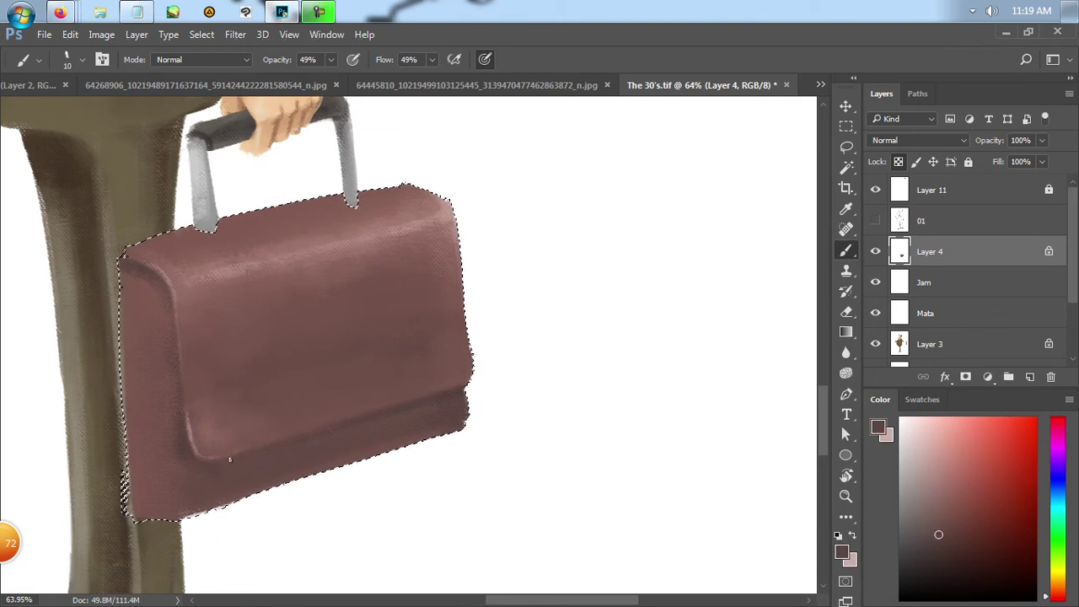
# Enlarge the brush and paint a soft pale pink highlight on the flap's lower right corner
pyautogui.moveTo(799, 470); pyautogui.dragTo(725, 446)
pyautogui.press(']')
pyautogui.press(']')
pyautogui.press(']')
pyautogui.press(']')
pyautogui.press(']')
pyautogui.press(']')
pyautogui.keyDown('alt'); pyautogui.click(375, 354); pyautogui.keyUp('alt')
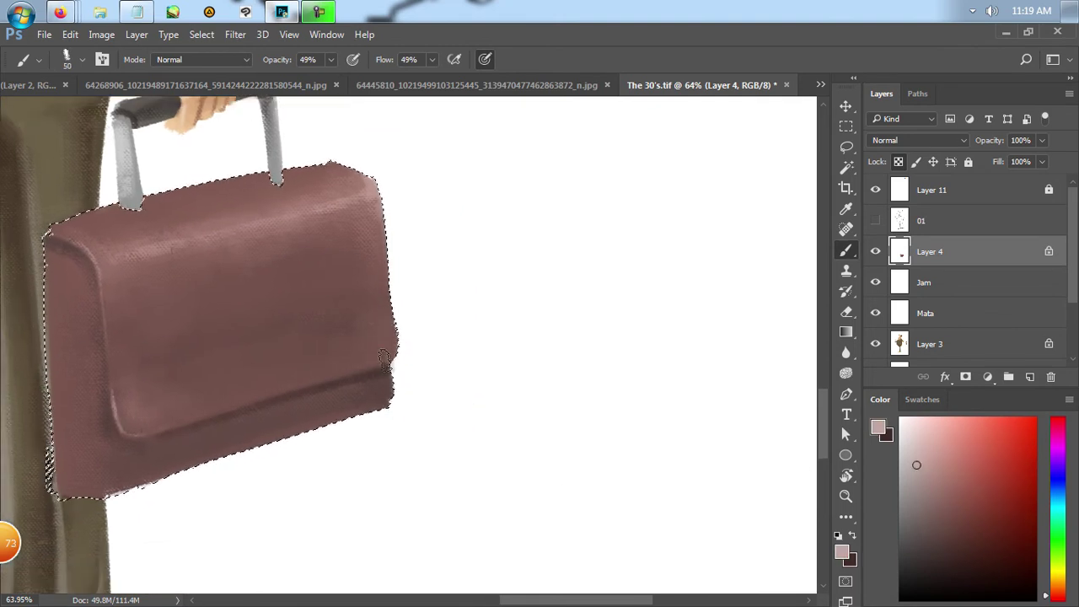
pyautogui.moveTo(299, 230); pyautogui.dragTo(378, 272)
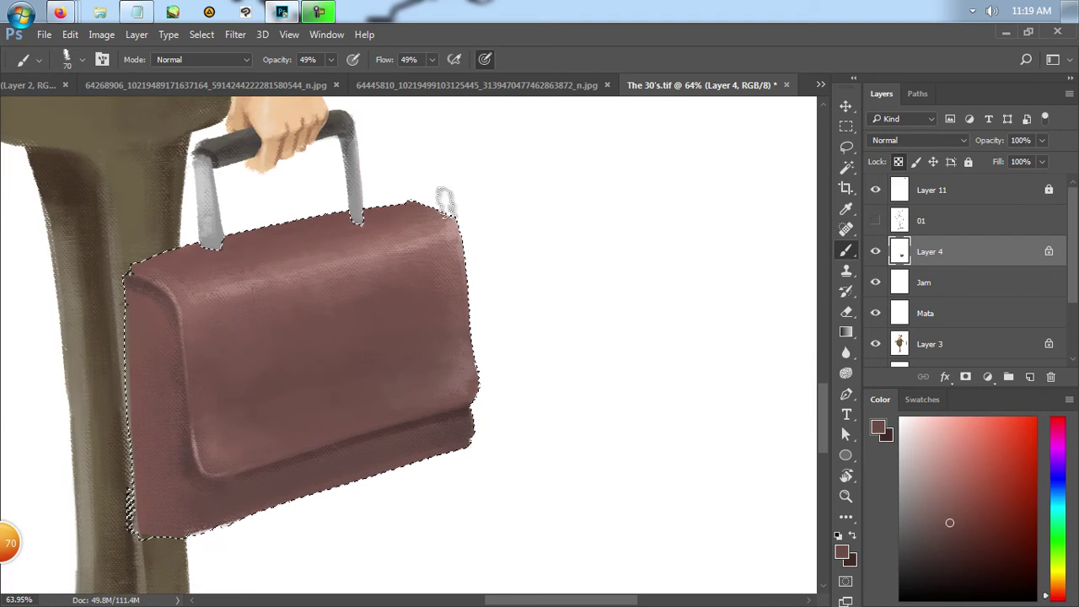
# Deselect the briefcase and paint a short dark seam with a lighter lower edge across its side panel
pyautogui.keyDown('alt'); pyautogui.click(181, 451); pyautogui.keyUp('alt')
pyautogui.press('[')
pyautogui.hotkey('ctrl', 'd')
pyautogui.press('[')
pyautogui.press('[')
pyautogui.press('[')
pyautogui.keyDown('alt'); pyautogui.click(132, 357); pyautogui.keyUp('alt')
pyautogui.scroll(5, 132, 357)
pyautogui.keyDown('alt'); pyautogui.click(180, 154); pyautogui.keyUp('alt')
pyautogui.moveTo(128, 330)
pyautogui.mouseDown()
pyautogui.moveTo(207, 329)
pyautogui.moveTo(217, 347)
pyautogui.mouseUp()
pyautogui.keyDown('alt'); pyautogui.click(121, 344); pyautogui.keyUp('alt')
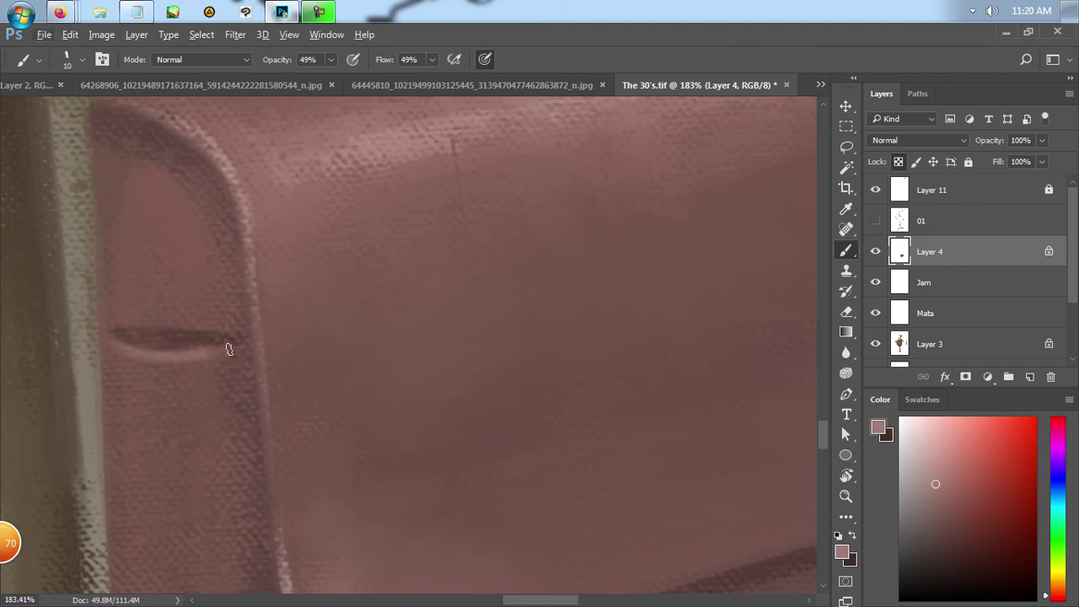
# Paint a small pocket below the side panel's seam with thin pale pink edges, using a size 8 brush
pyautogui.scroll(-5, 195, 364)
pyautogui.keyDown('alt'); pyautogui.click(204, 442); pyautogui.keyUp('alt')
pyautogui.press('[')
pyautogui.press('[')
pyautogui.press('[')
pyautogui.press('[')
pyautogui.scroll(4, 212, 463)
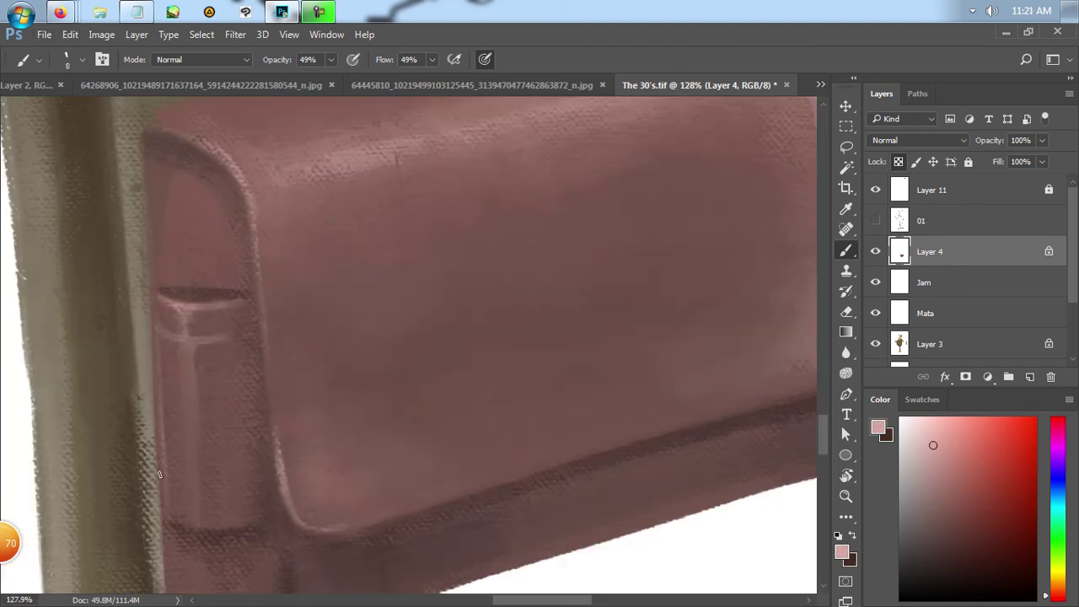
# Paint dark maroon shadows on the briefcase top around the handle's bases with a size 40 brush
pyautogui.keyDown('alt'); pyautogui.click(156, 442); pyautogui.keyUp('alt')
pyautogui.scroll(5, 156, 441)
pyautogui.press(']')
pyautogui.press(']')
pyautogui.press(']')
pyautogui.press(']')
pyautogui.press(']')
pyautogui.press(']')
pyautogui.press(']')
pyautogui.press(']')
pyautogui.hscroll(4, 419, 328)
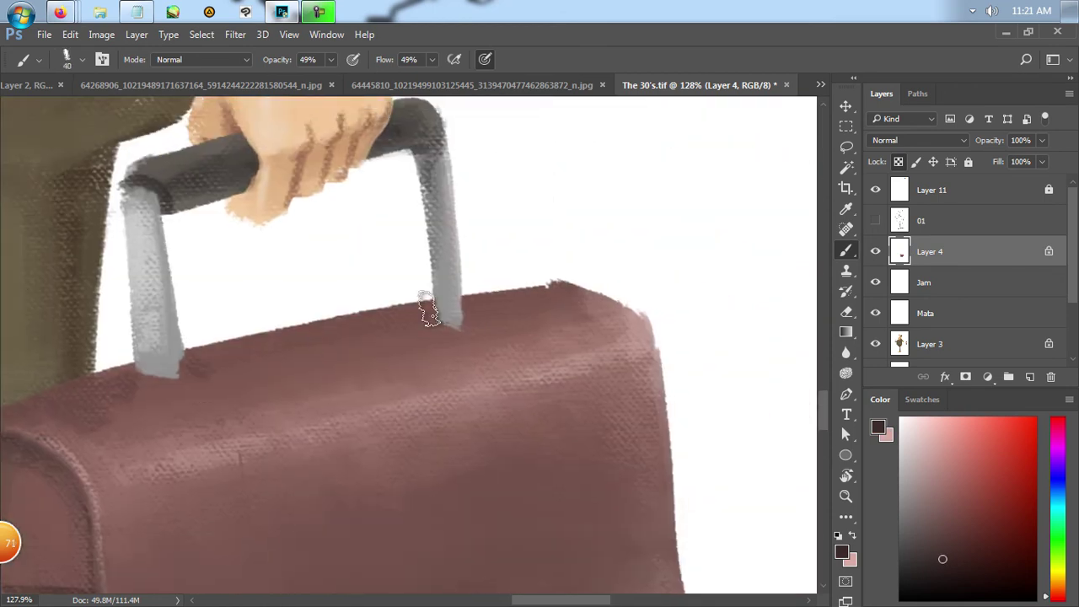
pyautogui.moveTo(447, 320)
pyautogui.mouseDown()
pyautogui.moveTo(233, 375)
pyautogui.moveTo(194, 373)
pyautogui.moveTo(281, 347)
pyautogui.moveTo(171, 347)
pyautogui.moveTo(164, 251)
pyautogui.mouseUp()
# Paint light grey highlights along the handle's two metal posts with a size 9 brush
pyautogui.press('x')
pyautogui.keyDown('alt'); pyautogui.click(156, 321); pyautogui.keyUp('alt')
pyautogui.press('[')
pyautogui.press('[')
pyautogui.press('[')
pyautogui.press('[')
pyautogui.press('[')
pyautogui.scroll(2, 337, 253)
pyautogui.hscroll(1, 338, 253)
pyautogui.keyDown('alt'); pyautogui.click(403, 221); pyautogui.keyUp('alt')
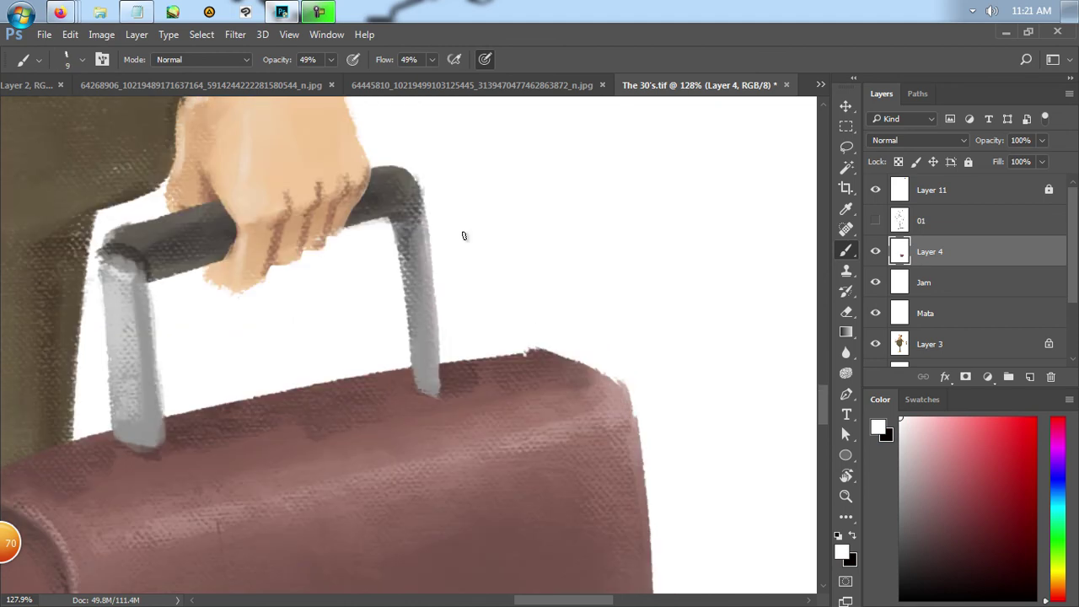
# Shade the handle's right metal post with dark grey down its inner side, using a size 20 brush
pyautogui.press(']')
pyautogui.press(']')
pyautogui.moveTo(405, 232)
pyautogui.mouseDown()
pyautogui.moveTo(416, 359)
pyautogui.moveTo(419, 294)
pyautogui.moveTo(421, 388)
pyautogui.mouseUp()
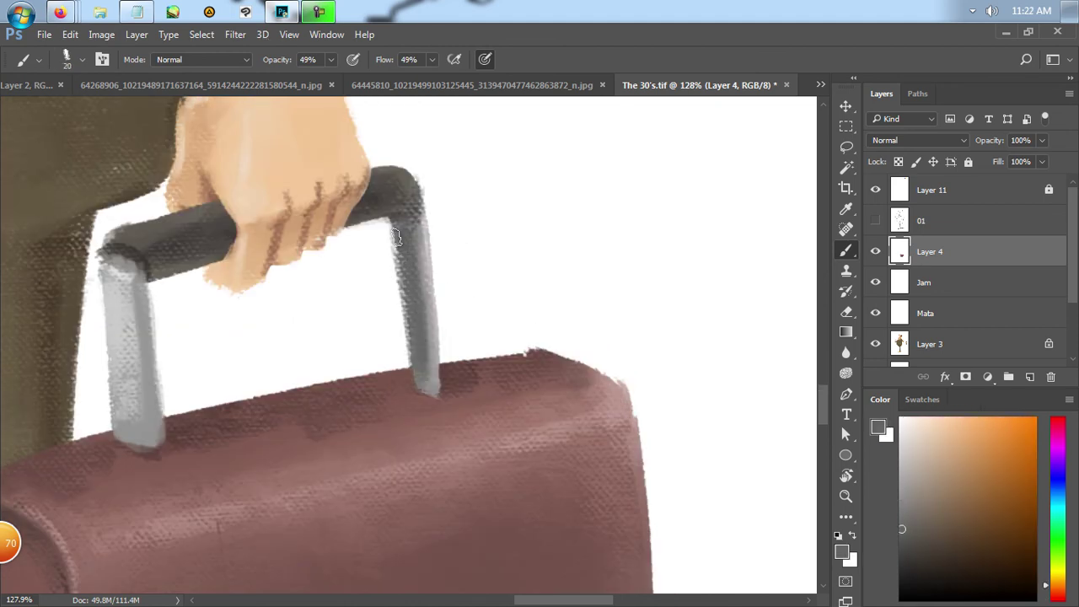
# Touch up the base of the handle's right metal post with grey sampled from it, using a smaller brush
pyautogui.keyDown('alt'); pyautogui.click(430, 386); pyautogui.keyUp('alt')
pyautogui.press('[')
pyautogui.press('[')
pyautogui.press('[')
pyautogui.scroll(-1, 393, 384)
pyautogui.scroll(2, 393, 383)
pyautogui.scroll(-2, 367, 372)
pyautogui.scroll(1, 756, 339)
# On a new layer, outline a small curved strap in pale pink over the lower edge of the briefcase flap
pyautogui.hotkey('ctrl', 'shift', 'alt', 'n')
pyautogui.press(']')
pyautogui.press(']')
pyautogui.moveTo(468, 373); pyautogui.dragTo(473, 482)
pyautogui.moveTo(408, 392)
pyautogui.mouseDown()
pyautogui.moveTo(459, 482)
pyautogui.moveTo(453, 445)
pyautogui.moveTo(459, 472)
pyautogui.mouseUp()
# Shade along the strap's upper edge with dark maroon sampled from the briefcase, using a size 8 brush
pyautogui.press('[')
pyautogui.press('[')
pyautogui.press('[')
pyautogui.press('[')
pyautogui.press('[')
pyautogui.keyDown('alt'); pyautogui.click(132, 453); pyautogui.keyUp('alt')
pyautogui.keyDown('alt'); pyautogui.click(529, 413); pyautogui.keyUp('alt')
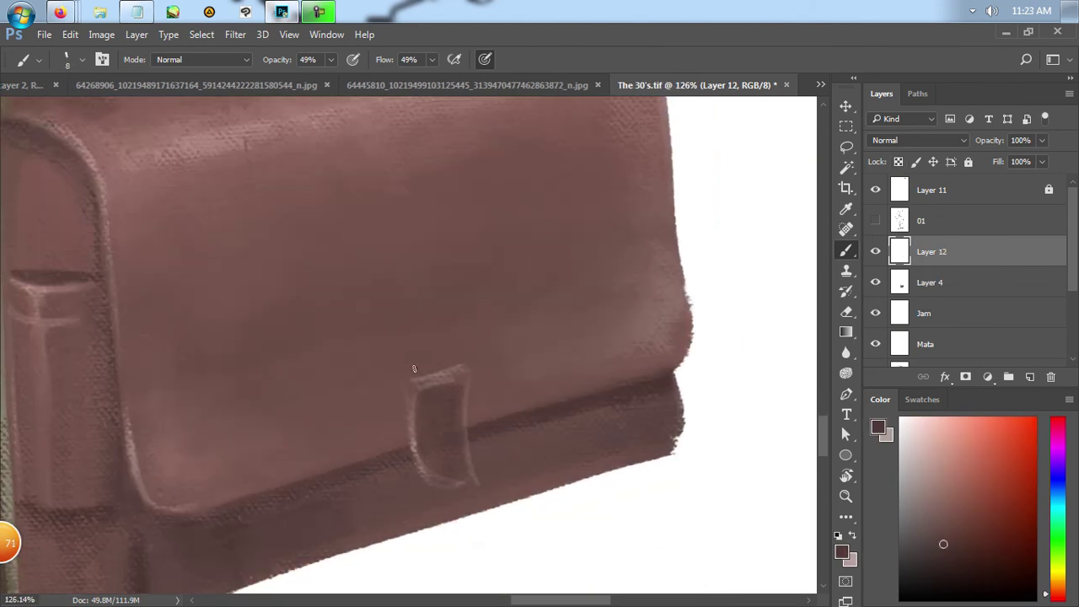
# Paint a pale pink highlight across the strap's lower end with a size 20 brush
pyautogui.press(']')
pyautogui.press(']')
pyautogui.press(']')
pyautogui.moveTo(453, 443); pyautogui.dragTo(440, 469)
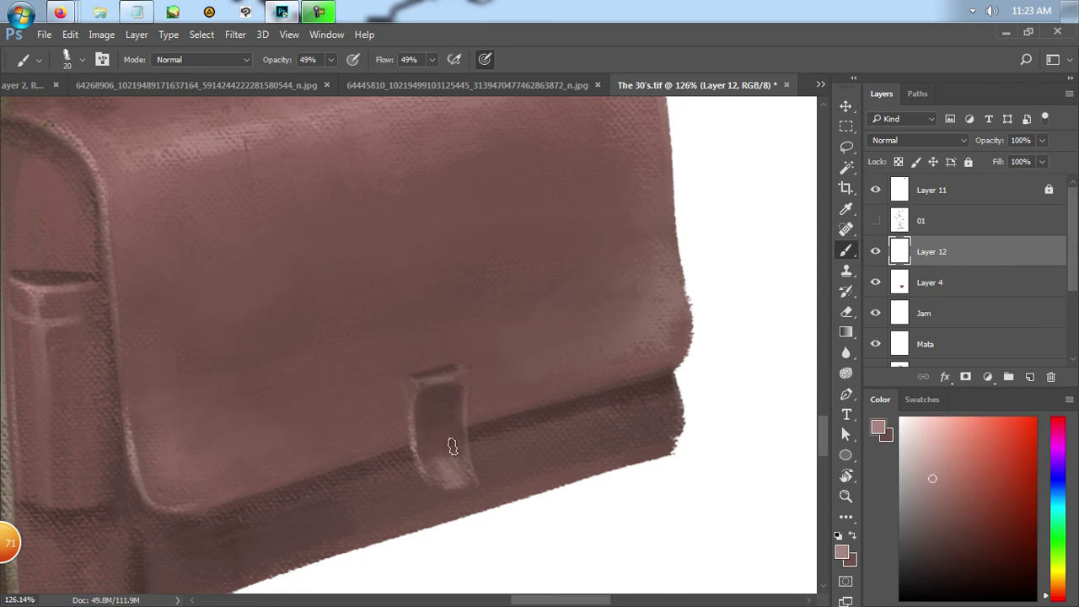
# Define the strap's left and right edges with thin strokes in colors sampled from the briefcase
pyautogui.scroll(-3, 517, 414)
pyautogui.scroll(5, 474, 411)
pyautogui.press('[')
pyautogui.press('[')
pyautogui.press('[')
pyautogui.press('[')
pyautogui.keyDown('alt'); pyautogui.click(385, 380); pyautogui.keyUp('alt')
pyautogui.moveTo(386, 379); pyautogui.dragTo(388, 468)
pyautogui.keyDown('alt'); pyautogui.click(465, 374); pyautogui.keyUp('alt')
pyautogui.moveTo(463, 344); pyautogui.dragTo(476, 482)
# On another new layer, paint a light blue-grey metal clasp across the briefcase strap
pyautogui.hotkey('ctrl', 'shift', 'alt', 'n')
pyautogui.click(1057, 490)
pyautogui.click(919, 462)
pyautogui.press(']')
pyautogui.press(']')
pyautogui.moveTo(389, 472)
pyautogui.mouseDown()
pyautogui.moveTo(492, 445)
pyautogui.moveTo(409, 464)
pyautogui.mouseUp()
# Refine the clasp and the strap around it with a smaller brush in sampled colors
pyautogui.keyDown('alt'); pyautogui.click(451, 457); pyautogui.keyUp('alt')
pyautogui.press('[')
pyautogui.press('[')
pyautogui.press('[')
pyautogui.keyDown('alt'); pyautogui.click(429, 470); pyautogui.keyUp('alt')
pyautogui.keyDown('alt'); pyautogui.click(383, 474); pyautogui.keyUp('alt')
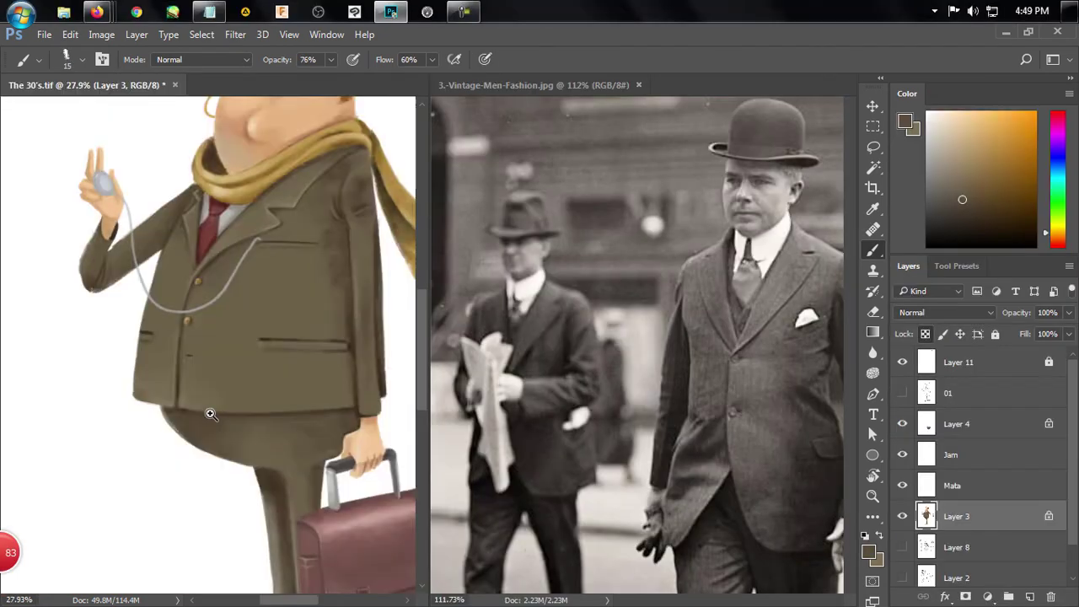
# Paint a dark brown shadow beneath the coat's front opening and hem with a size 30 brush
pyautogui.scroll(5, 215, 413)
pyautogui.keyDown('alt'); pyautogui.click(224, 416); pyautogui.keyUp('alt')
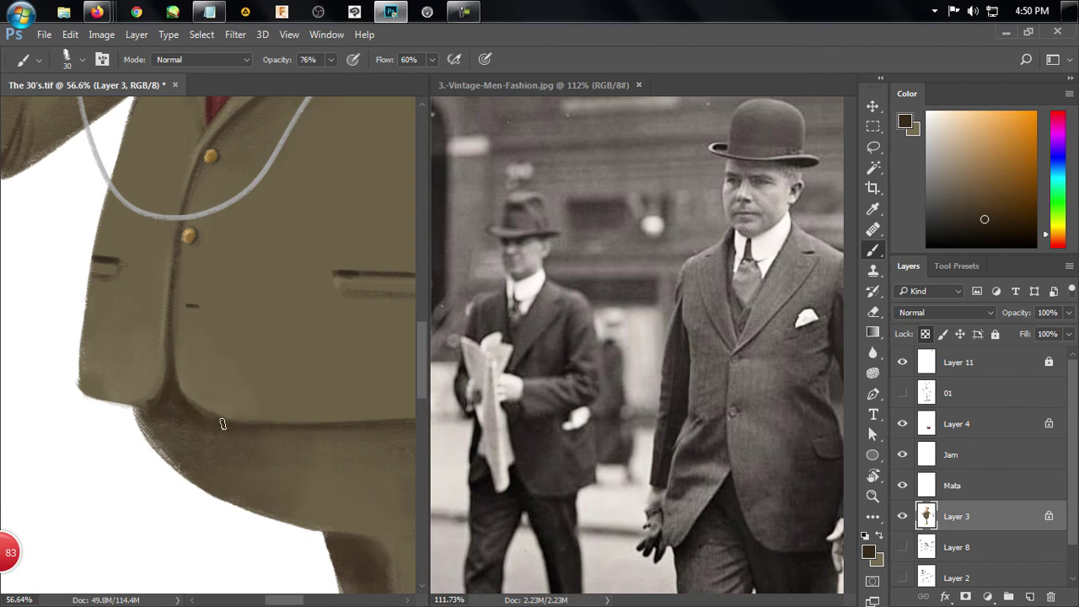
pyautogui.keyDown('alt'); pyautogui.click(162, 341); pyautogui.keyUp('alt')
# Shade the upper trousers and the coat's side beside the arm with dark brown, using a size 100 brush
pyautogui.press(']')
pyautogui.press(']')
pyautogui.press(']')
pyautogui.press(']')
pyautogui.press(']')
pyautogui.scroll(-1, 135, 363)
pyautogui.keyDown('alt'); pyautogui.click(241, 404); pyautogui.keyUp('alt')
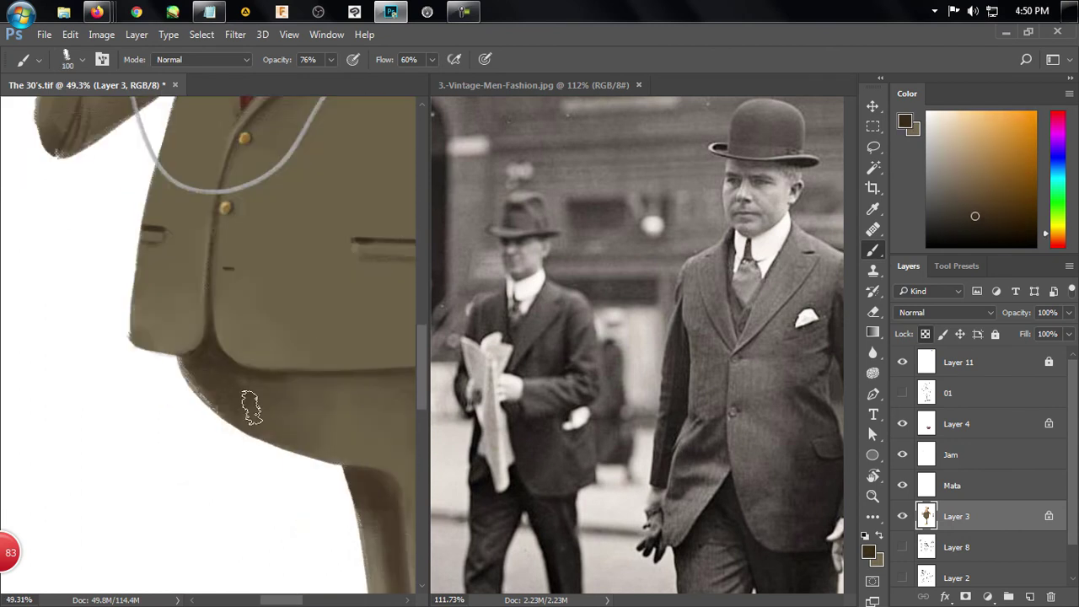
pyautogui.hscroll(3, 231, 386)
pyautogui.scroll(3, 380, 371)
pyautogui.hscroll(2, 380, 371)
# Paint a rounded flap outline below the coat's lower pocket slit in dark olive with a size 45 brush
pyautogui.press('[')
pyautogui.press('[')
pyautogui.press('[')
pyautogui.press('[')
pyautogui.press('[')
pyautogui.press('[')
pyautogui.keyDown('alt'); pyautogui.click(138, 362); pyautogui.keyUp('alt')
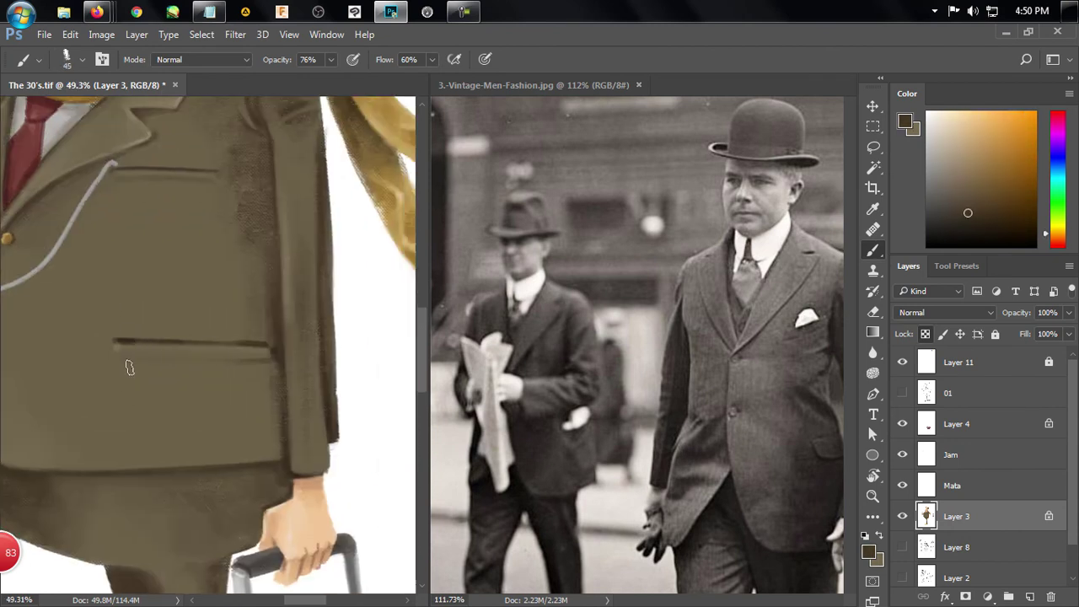
pyautogui.keyDown('alt'); pyautogui.click(275, 354); pyautogui.keyUp('alt')
# Lighten the pocket flap's surface with light olive grey, using a size 50 brush
pyautogui.scroll(2, 275, 354)
pyautogui.hscroll(-2, 275, 354)
pyautogui.keyDown('alt'); pyautogui.click(283, 190); pyautogui.keyUp('alt')
pyautogui.scroll(-1, 248, 427)
pyautogui.hscroll(1, 248, 427)
pyautogui.press(']')
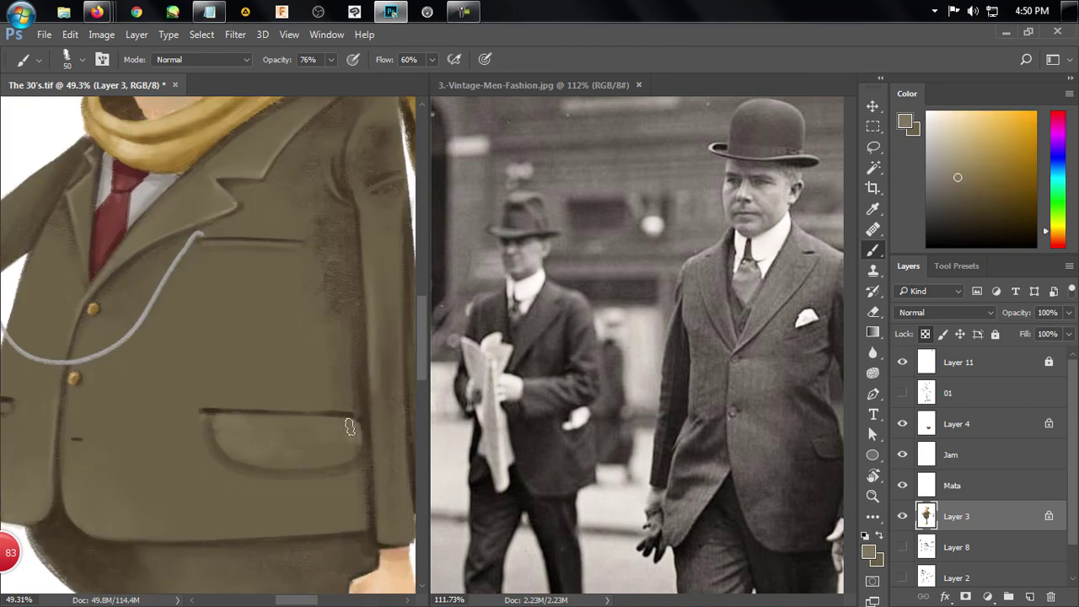
# Paint thin light beige edges along the pocket flap and below the breast pocket with a size 10 brush
pyautogui.press('[')
pyautogui.press('[')
pyautogui.press('[')
pyautogui.press('[')
pyautogui.scroll(2, 173, 379)
pyautogui.scroll(-2, 166, 369)
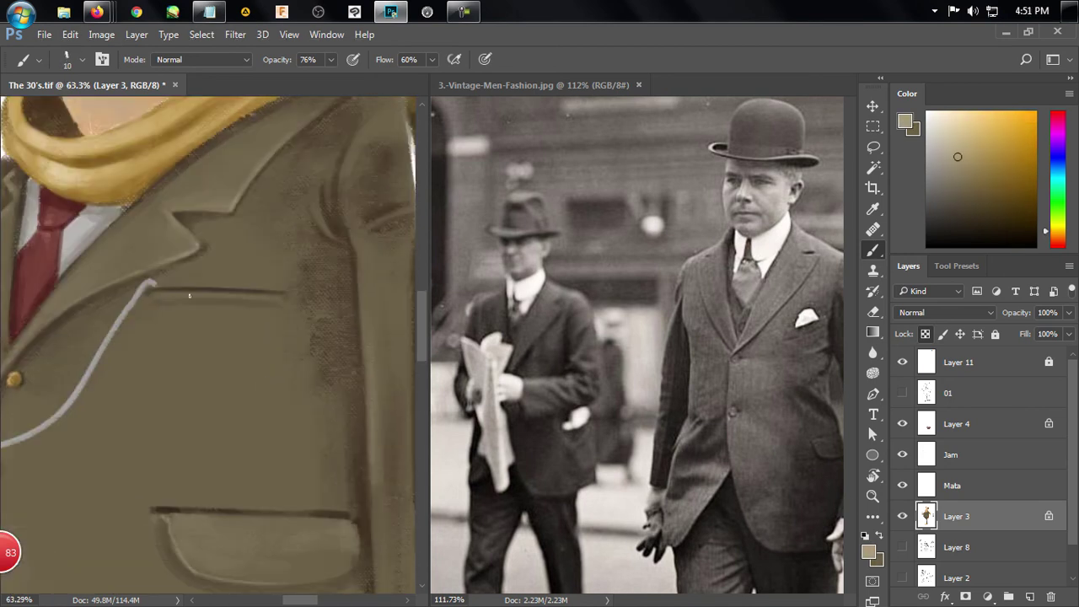
# Paint the vest strip between the red tie and the lapel in dark greyish brown with a size 20 brush
pyautogui.press(']')
pyautogui.press(']')
pyautogui.press(']')
pyautogui.press(']')
pyautogui.press(']')
pyautogui.press(']')
pyautogui.press(']')
pyautogui.press(']')
pyautogui.press(']')
pyautogui.scroll(2, 118, 189)
pyautogui.press('[')
pyautogui.press('[')
pyautogui.press('[')
pyautogui.press('[')
pyautogui.press('[')
pyautogui.press('[')
pyautogui.press('[')
pyautogui.keyDown('alt'); pyautogui.click(127, 360); pyautogui.keyUp('alt')
pyautogui.scroll(1, 120, 326)
pyautogui.press('[')
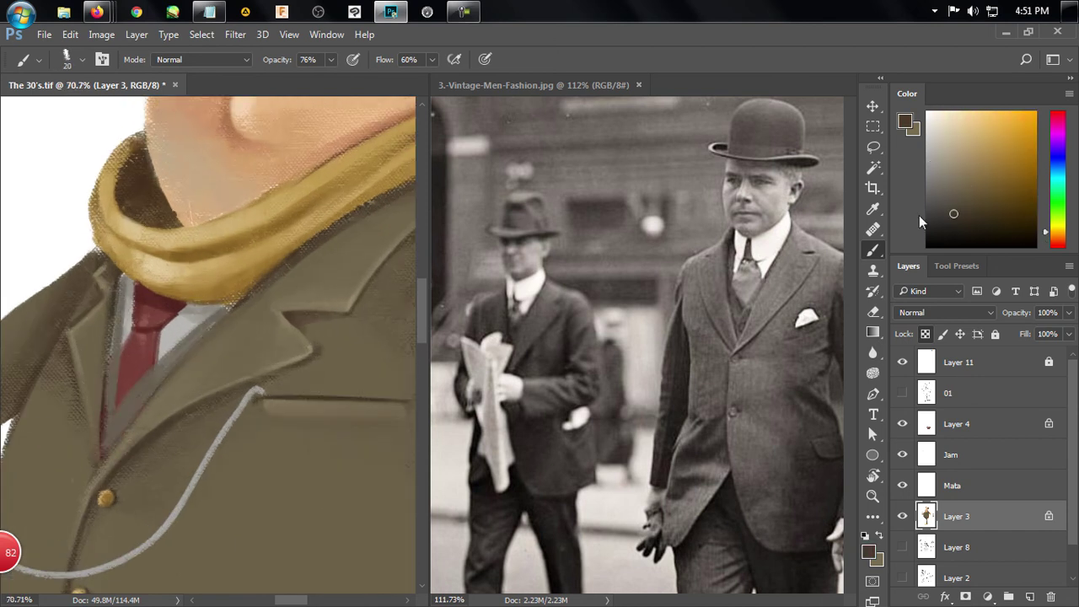
# Blend grey-brown into the vest strip and darken the coat's edge beneath the scarf, using a size 25 brush
pyautogui.keyDown('alt'); pyautogui.click(236, 300); pyautogui.keyUp('alt')
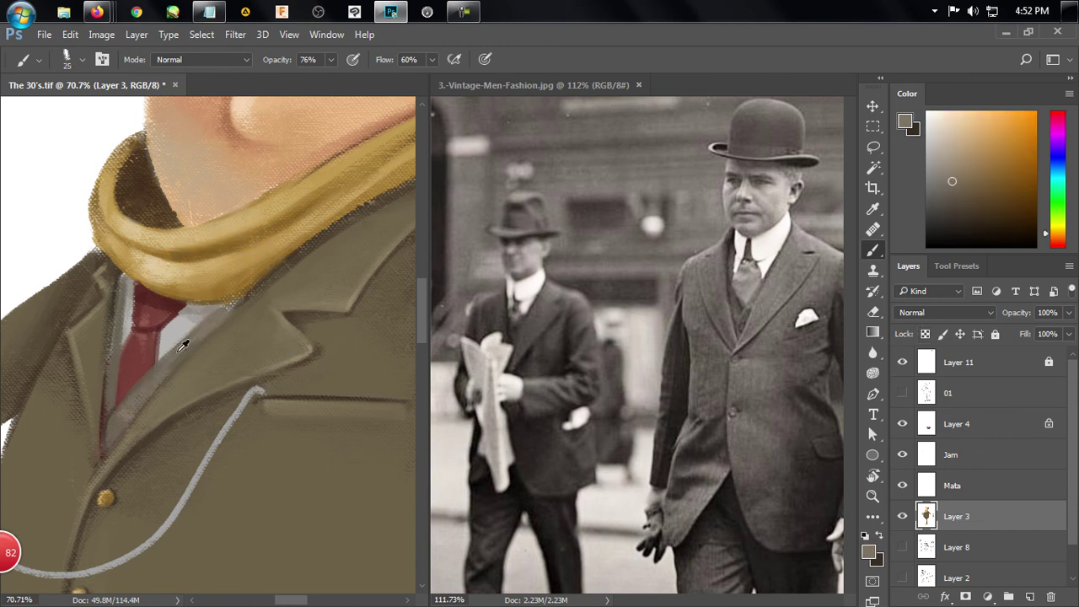
pyautogui.keyDown('alt'); pyautogui.click(232, 301); pyautogui.keyUp('alt')
pyautogui.press('[')
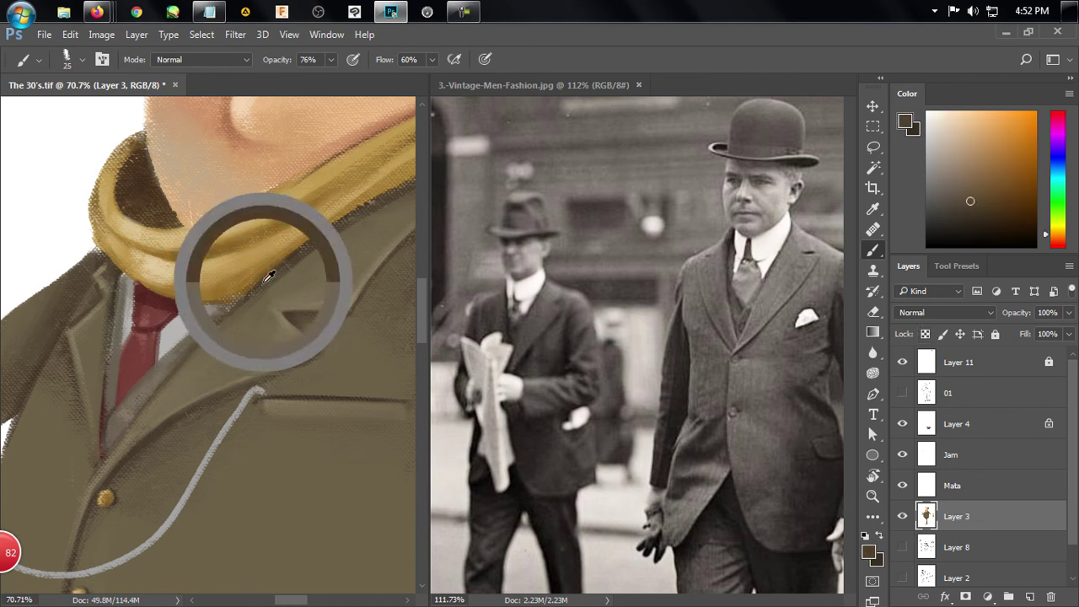
# Paint pale yellow highlights along the scarf's folds from the front to the back of the neck
pyautogui.keyDown('alt'); pyautogui.click(171, 280); pyautogui.keyUp('alt')
pyautogui.press(']')
pyautogui.press(']')
pyautogui.press(']')
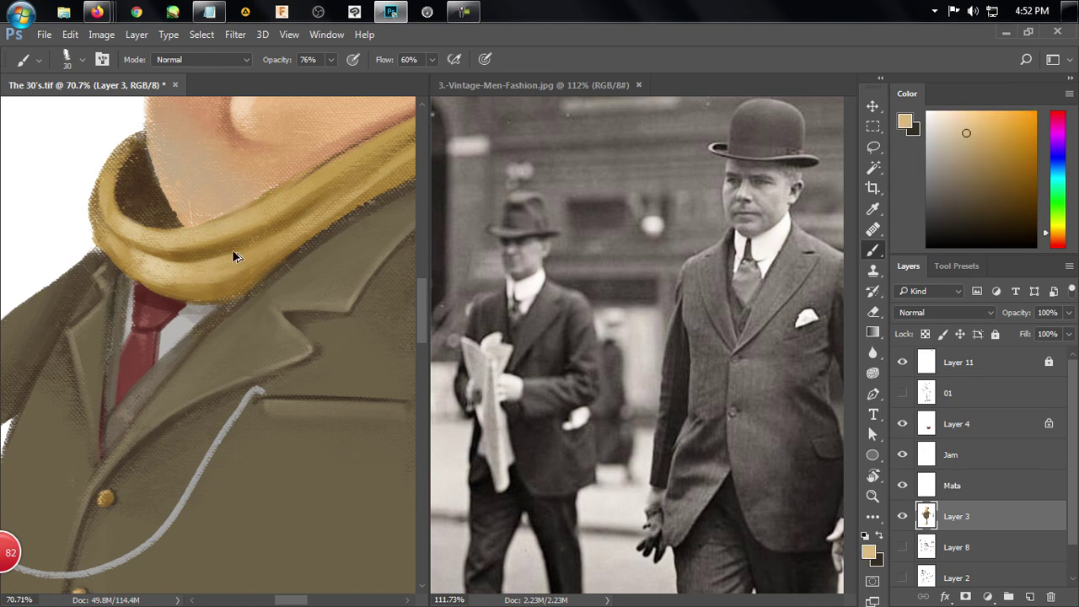
pyautogui.scroll(-3, 146, 276)
pyautogui.scroll(2, 355, 251)
pyautogui.press(']')
pyautogui.keyDown('alt'); pyautogui.click(356, 251); pyautogui.keyUp('alt')
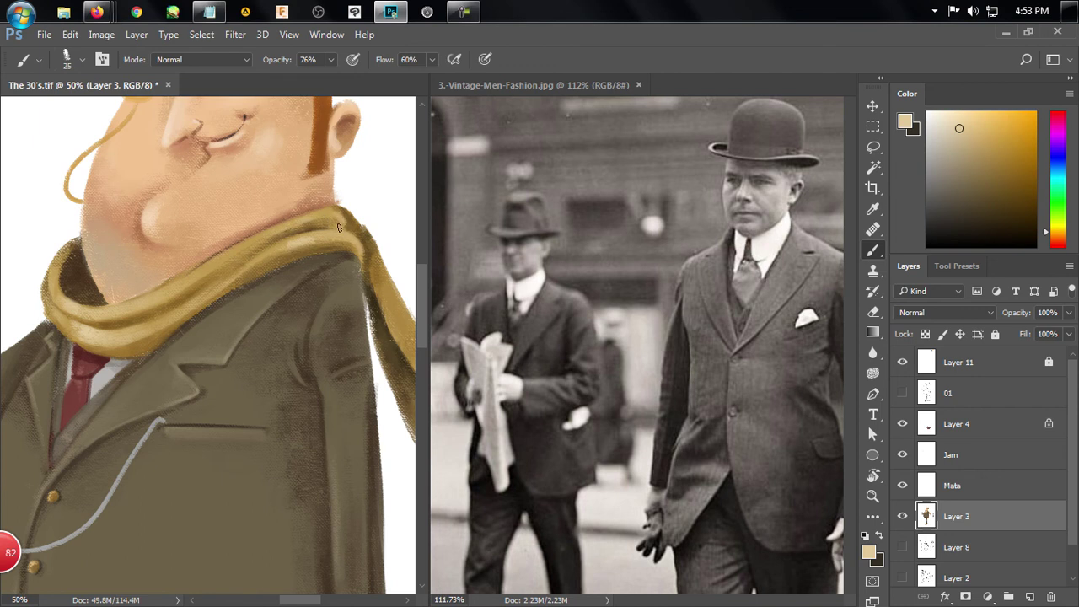
# Paint dark brown shading on the coat's shoulder beneath the scarf with a size 25 brush
pyautogui.keyDown('alt'); pyautogui.click(279, 303); pyautogui.keyUp('alt')
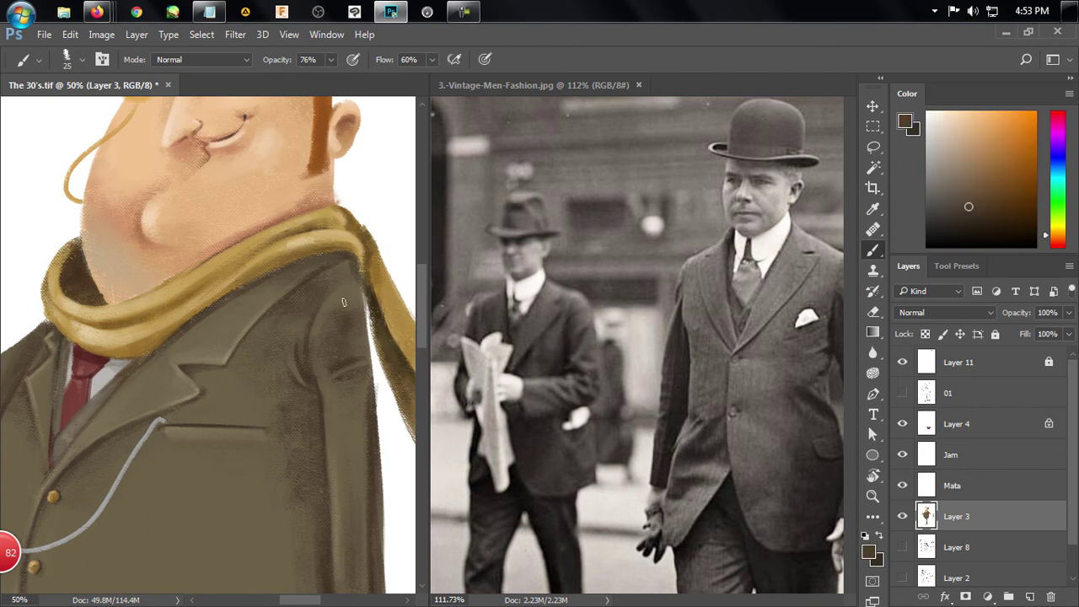
pyautogui.scroll(-3, 346, 296)
pyautogui.scroll(3, 256, 354)
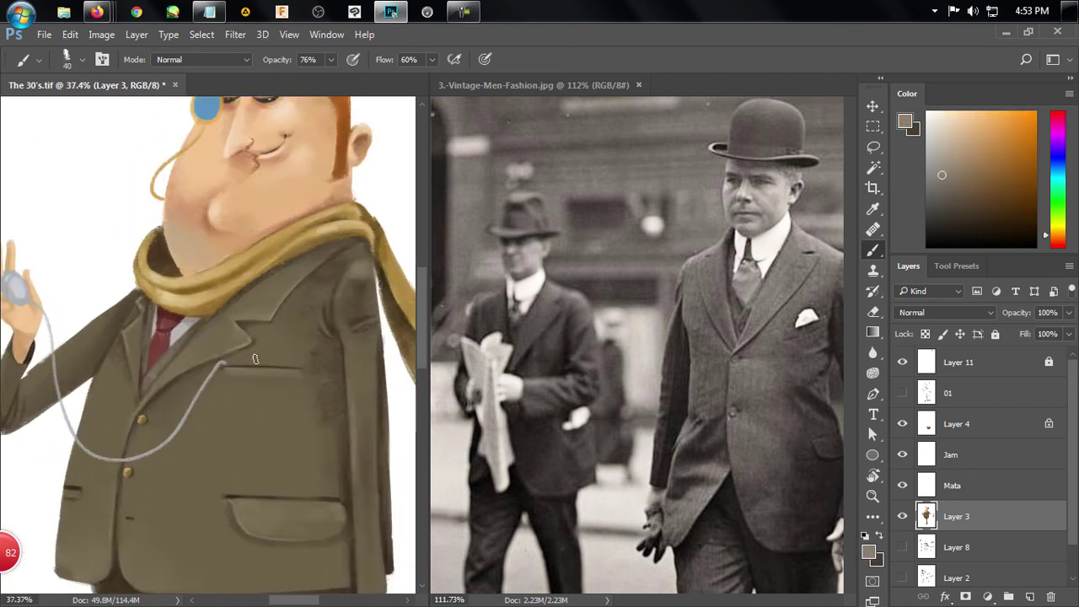
# Refine the lapel tip and breast pocket edge beside the watch chain with a size 20 brush
pyautogui.press('[')
pyautogui.keyDown('alt'); pyautogui.click(256, 354); pyautogui.keyUp('alt')
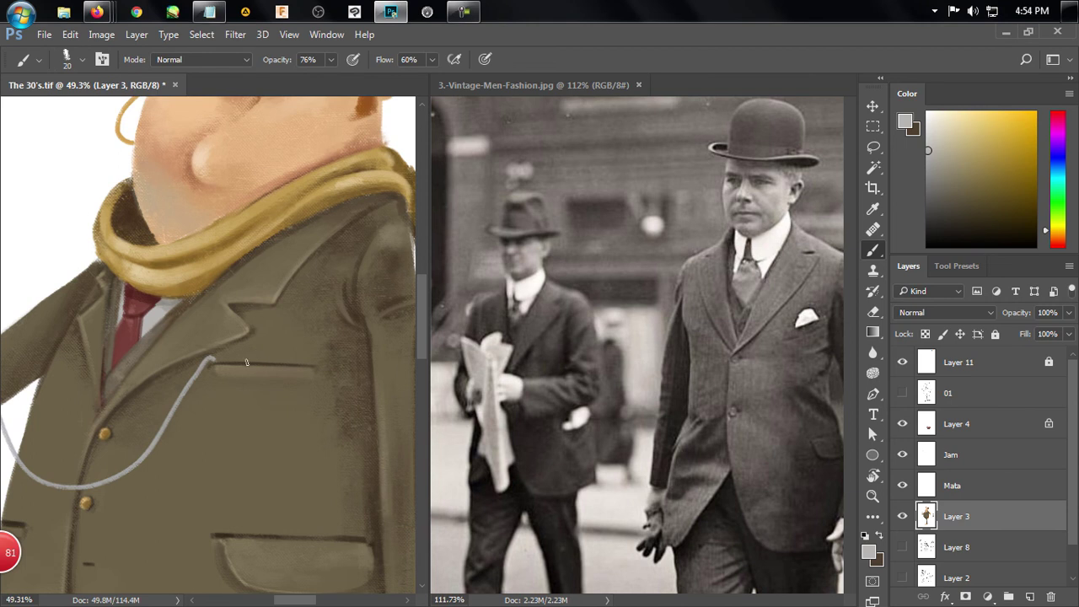
pyautogui.keyDown('alt'); pyautogui.click(280, 358); pyautogui.keyUp('alt')
pyautogui.scroll(-2, 180, 378)
# Paint brown ochre shadows on the shoes just below the trouser cuffs with a size 25 brush
pyautogui.press('v')
pyautogui.keyDown('ctrl'); pyautogui.click(101, 354); pyautogui.keyUp('ctrl')
pyautogui.press('b')
pyautogui.scroll(-5, 211, 337)
pyautogui.scroll(3, 211, 421)
pyautogui.keyDown('ctrl'); pyautogui.click(211, 446); pyautogui.keyUp('ctrl')
pyautogui.keyDown('alt'); pyautogui.click(211, 447); pyautogui.keyUp('alt')
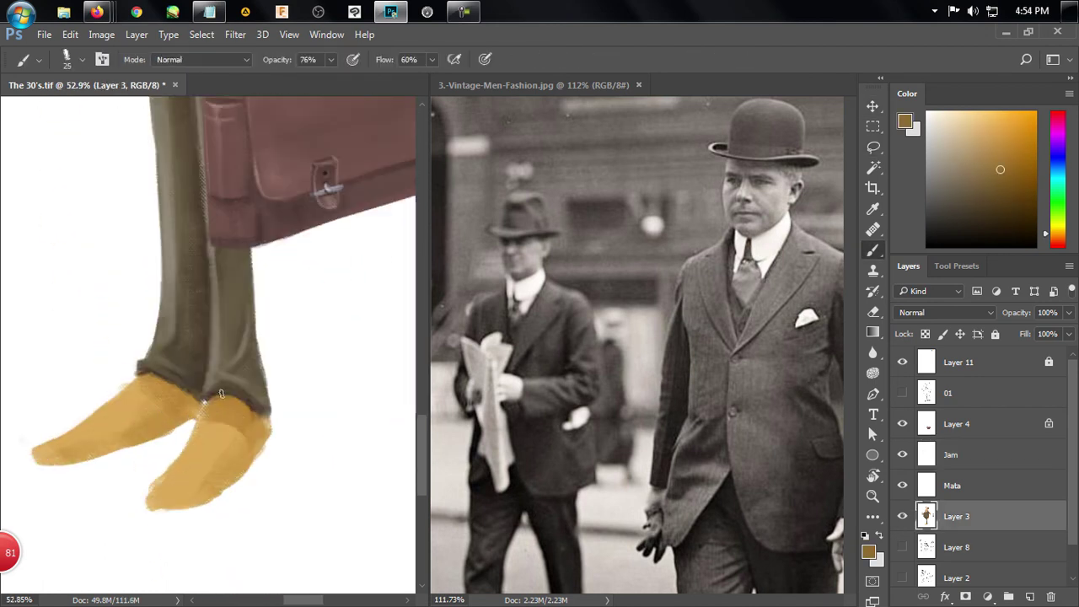
# Shade the rear shoe from ankle to toe in ochre tones, using a size 50 brush
pyautogui.press(']')
pyautogui.press(']')
pyautogui.press(']')
pyautogui.press(']')
pyautogui.press(']')
pyautogui.press(']')
pyautogui.moveTo(159, 416); pyautogui.dragTo(51, 455)
pyautogui.keyDown('alt'); pyautogui.click(130, 415); pyautogui.keyUp('alt')
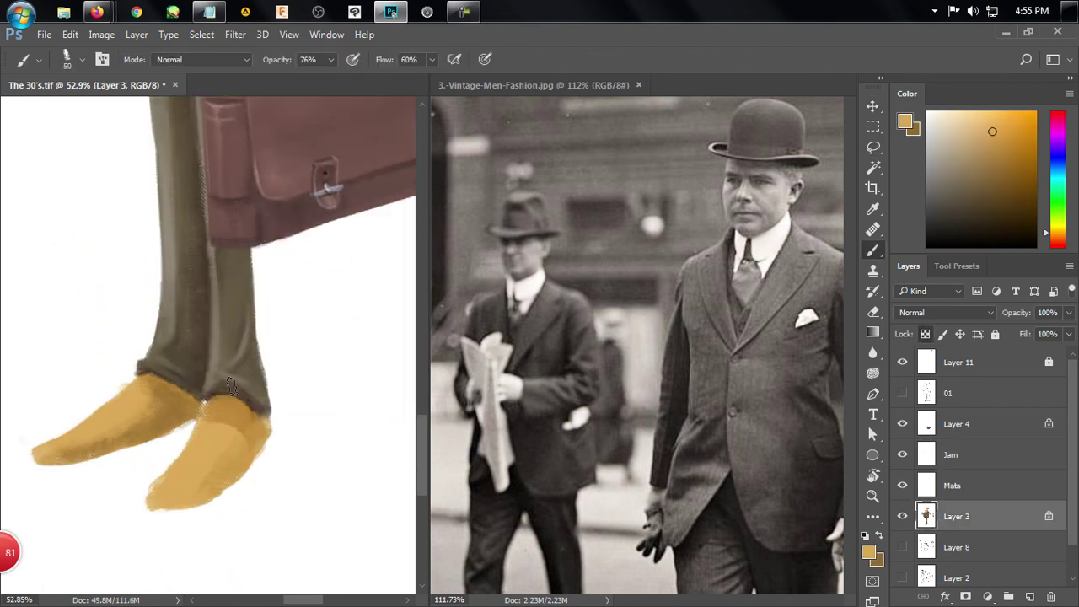
# Model the front shoe with a lighter ochre upper and darker side, using a size 70 brush
pyautogui.keyDown('alt'); pyautogui.click(227, 421); pyautogui.keyUp('alt')
pyautogui.moveTo(216, 425)
pyautogui.mouseDown()
pyautogui.moveTo(228, 455)
pyautogui.moveTo(211, 485)
pyautogui.mouseUp()
pyautogui.keyDown('alt'); pyautogui.click(207, 402); pyautogui.keyUp('alt')
pyautogui.press(']')
pyautogui.moveTo(265, 408)
pyautogui.mouseDown()
pyautogui.moveTo(194, 428)
pyautogui.moveTo(205, 469)
pyautogui.mouseUp()
pyautogui.keyDown('alt'); pyautogui.click(73, 433); pyautogui.keyUp('alt')
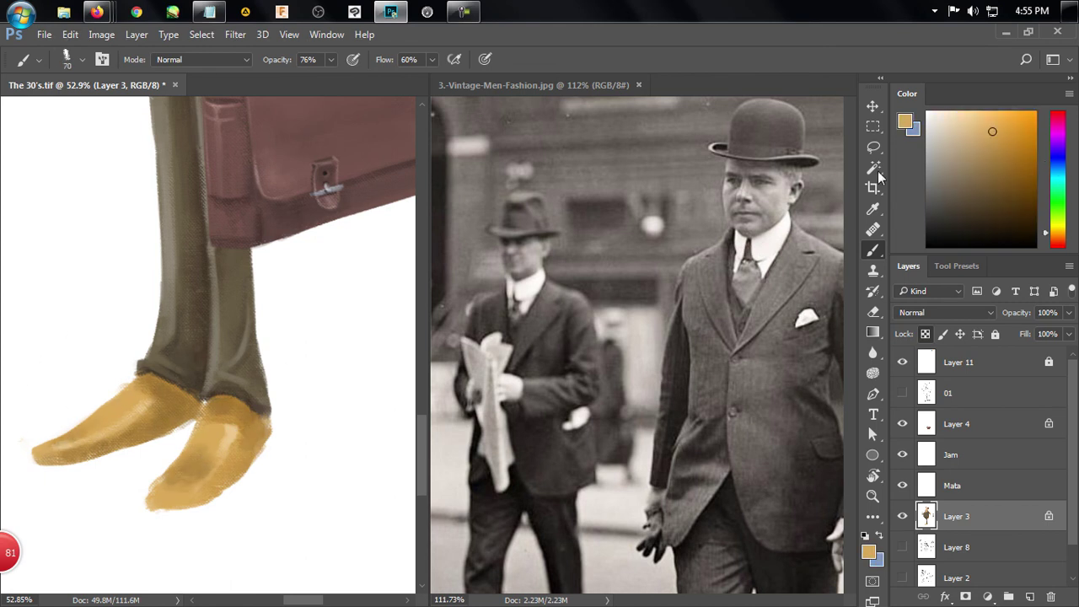
# Paint soft blue-grey reflections on the uppers of both shoes and blend them into the ochre
pyautogui.press('x')
pyautogui.keyDown('alt'); pyautogui.click(204, 445); pyautogui.keyUp('alt')
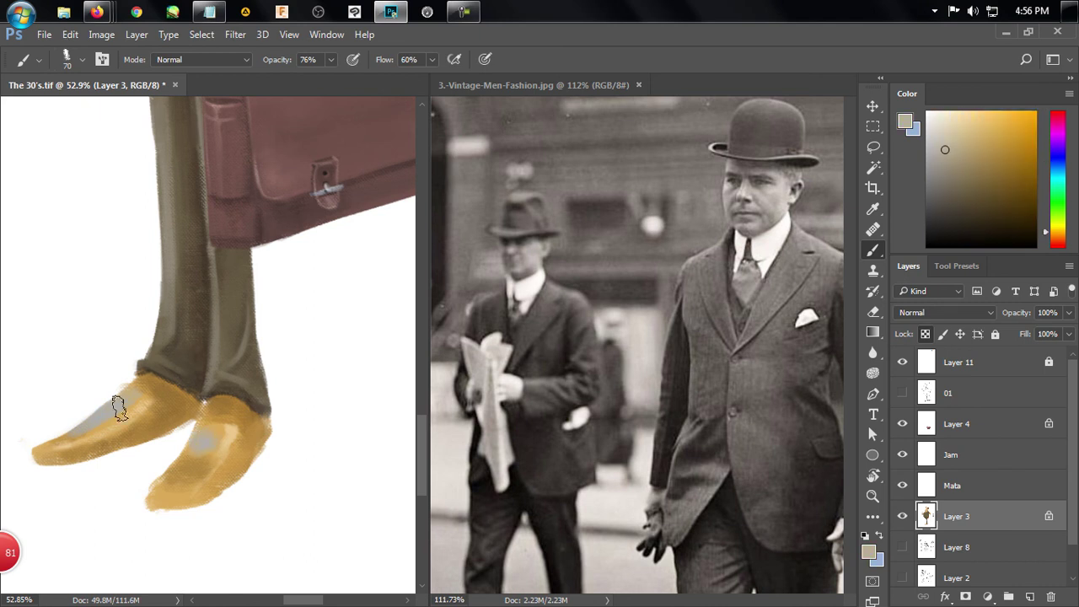
pyautogui.keyDown('alt'); pyautogui.click(118, 438); pyautogui.keyUp('alt')
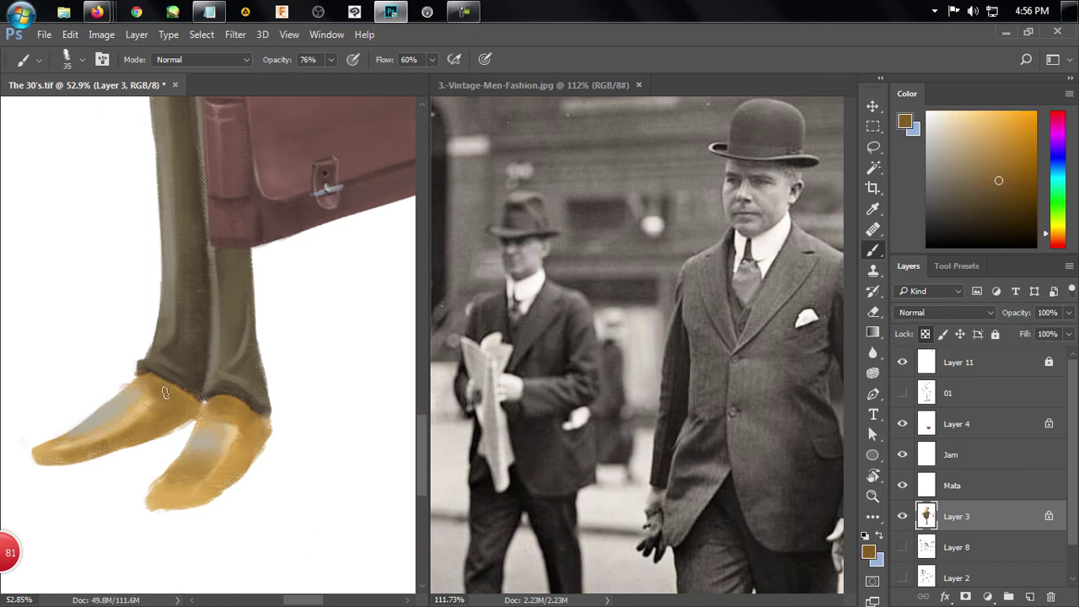
# Paint a pale cream highlight spot on the front shoe's toe with a size 20 brush
pyautogui.press('x')
pyautogui.keyDown('alt'); pyautogui.click(228, 438); pyautogui.keyUp('alt')
pyautogui.press('x')
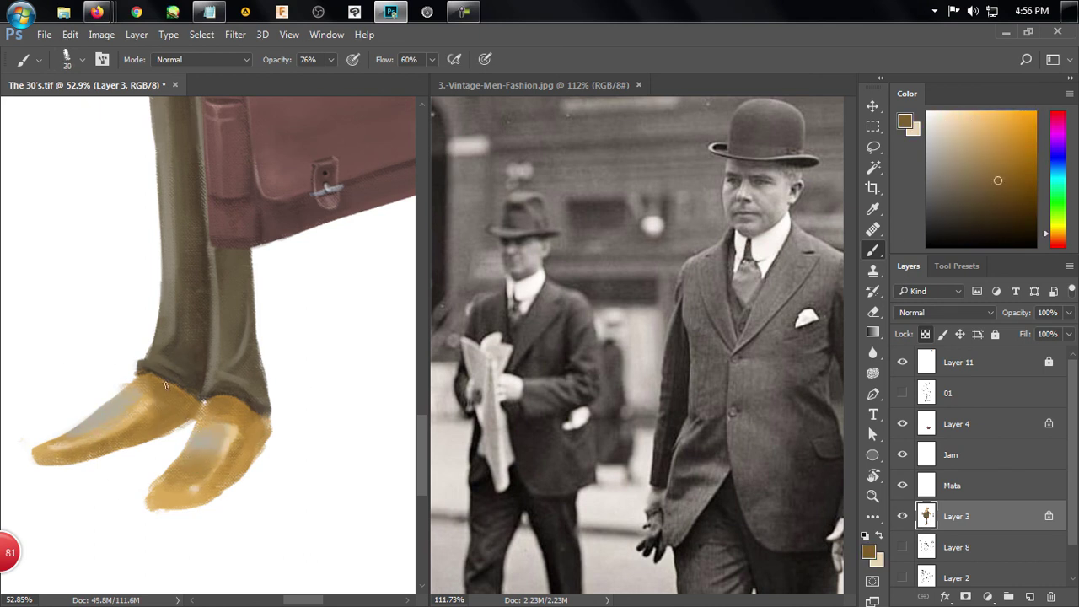
# Set brush opacity and flow to 100%, and paint brown soles and thin toe-cap seams on both shoes
pyautogui.press('0')
pyautogui.hotkey('shift', '0')
pyautogui.moveTo(38, 461); pyautogui.dragTo(150, 443)
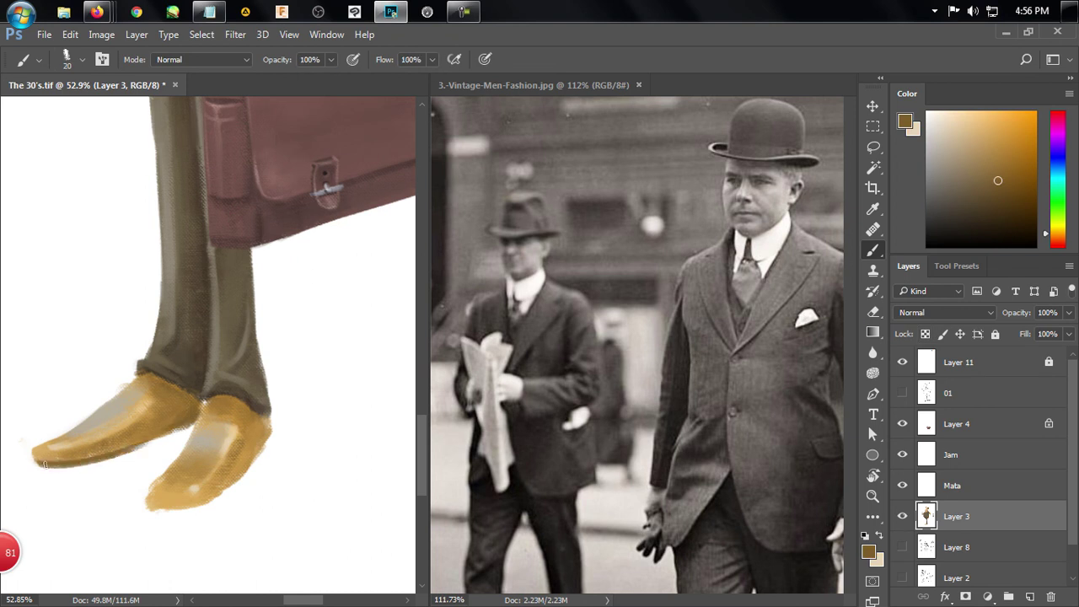
pyautogui.moveTo(163, 506); pyautogui.dragTo(270, 438)
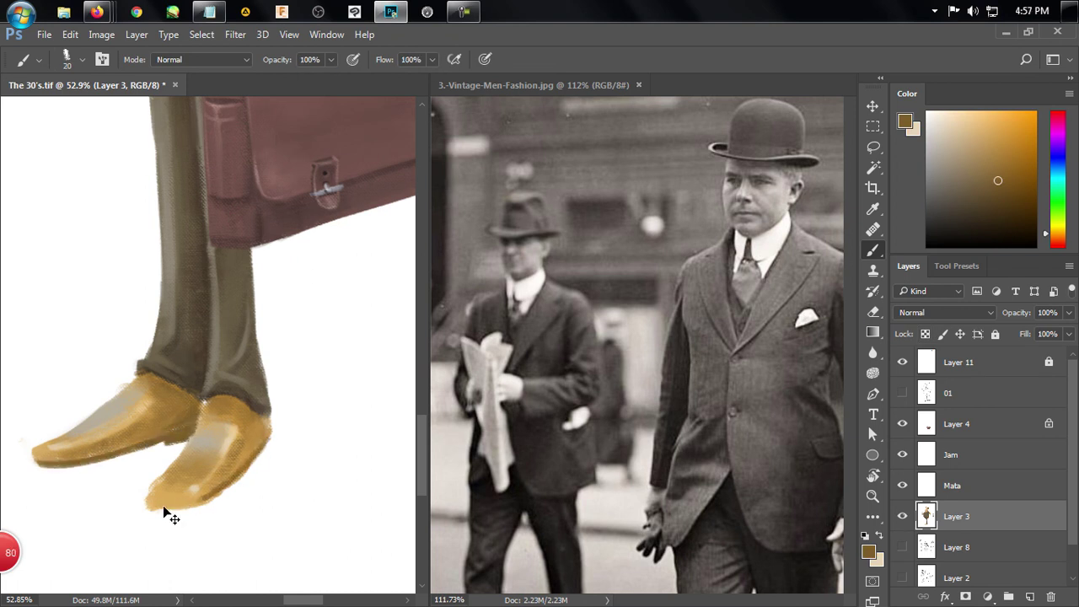
pyautogui.moveTo(164, 504); pyautogui.dragTo(274, 434)
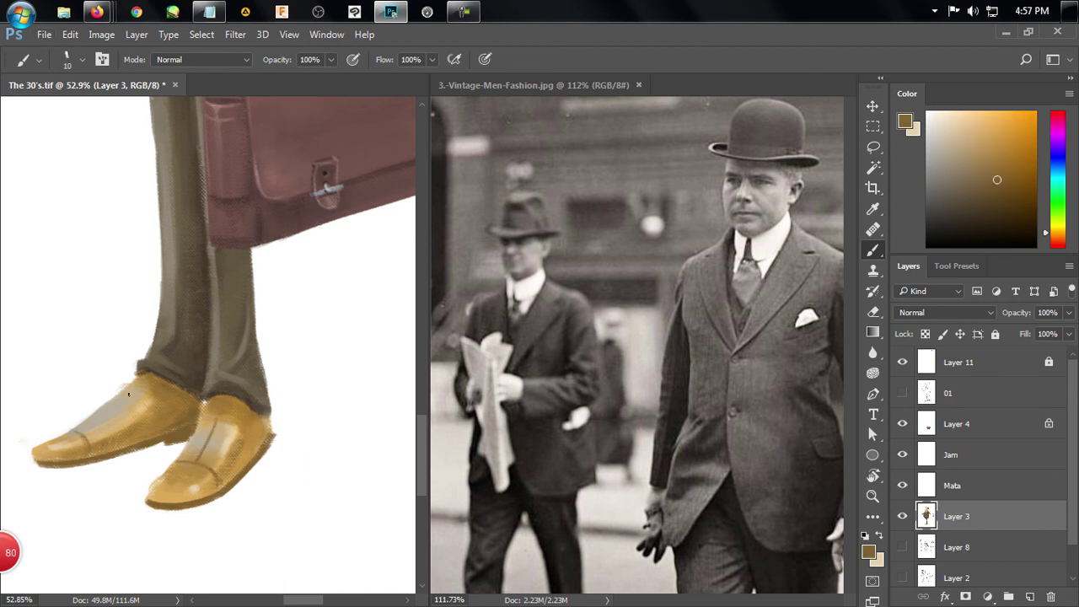
# Try painting small dark brown laces over the front shoe's centre seam with a size 10 brush, and undo them
pyautogui.keyDown('alt'); pyautogui.click(225, 383); pyautogui.keyUp('alt')
pyautogui.scroll(3, 225, 384)
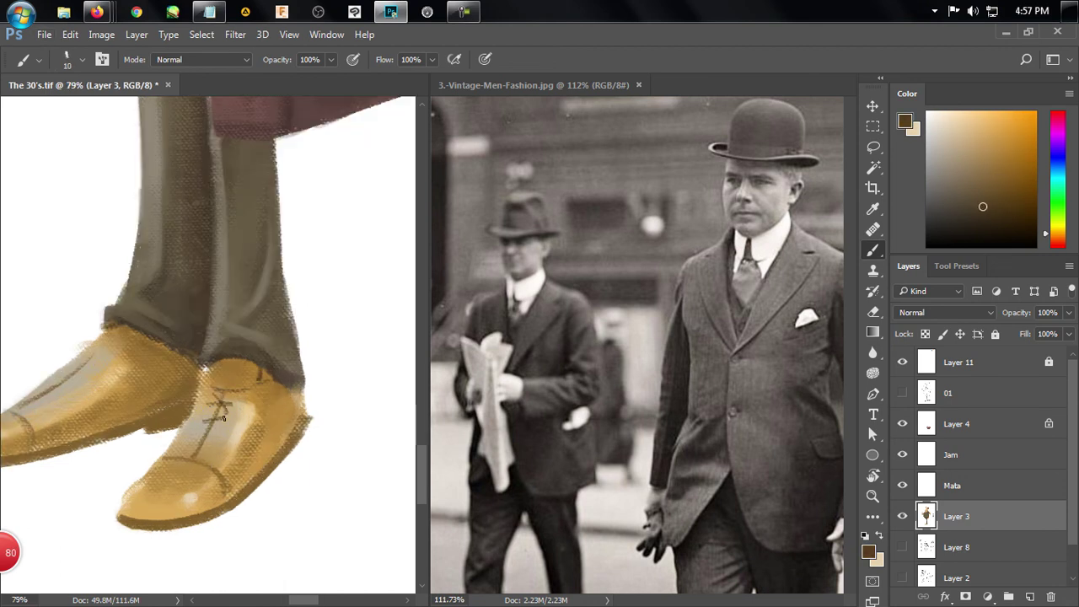
pyautogui.scroll(1, 193, 444)
pyautogui.hotkey('ctrl', 'z')
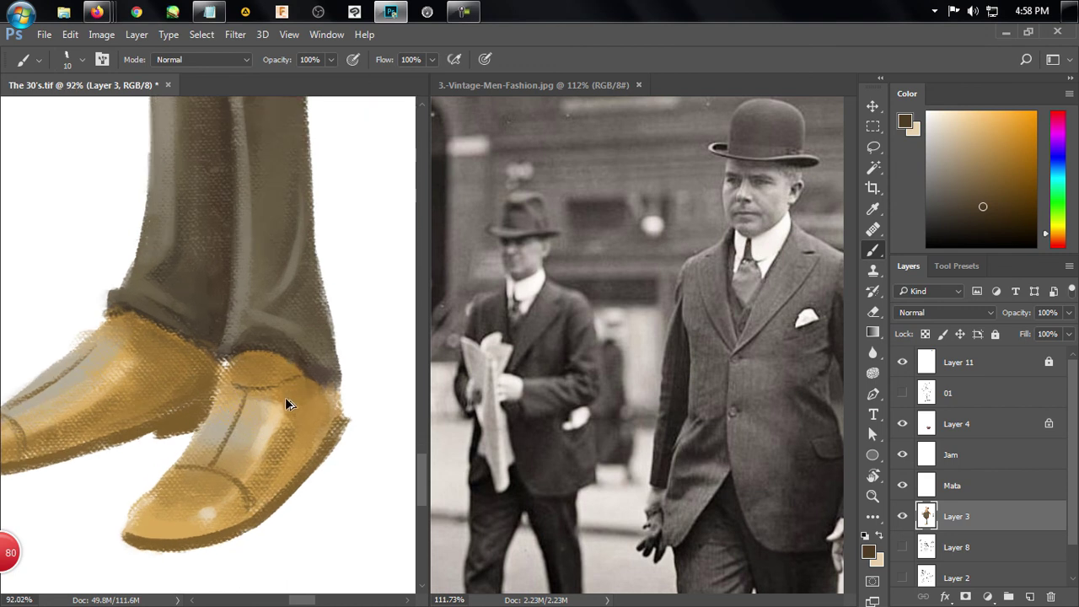
# Paint small dark brown laces below the trouser cuffs on both shoes and refine the pale toe highlights
pyautogui.scroll(-3, 282, 410)
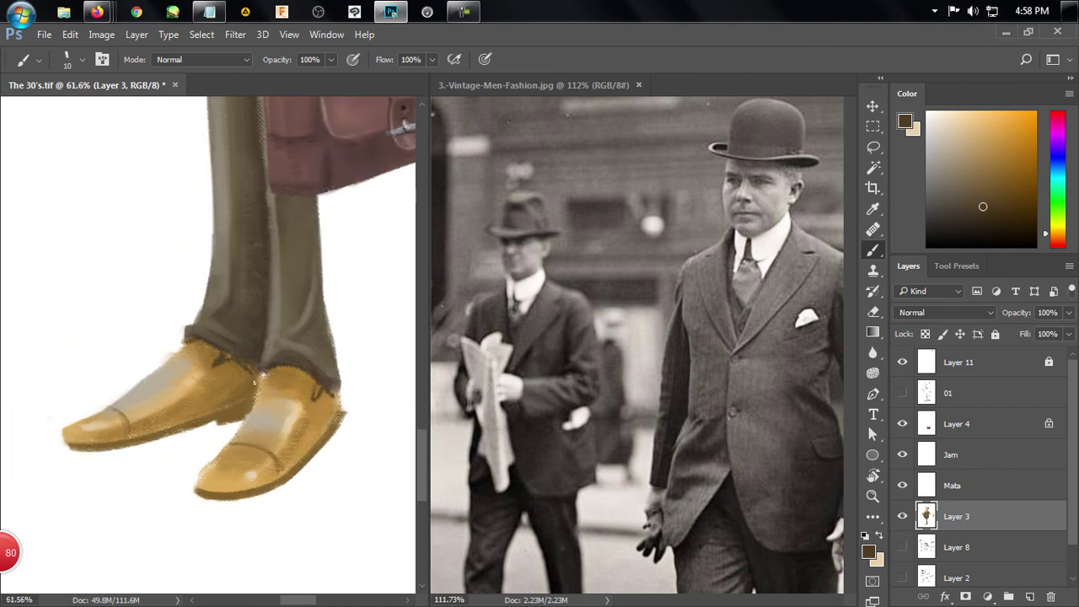
pyautogui.keyDown('alt'); pyautogui.click(263, 382); pyautogui.keyUp('alt')
pyautogui.press('o')
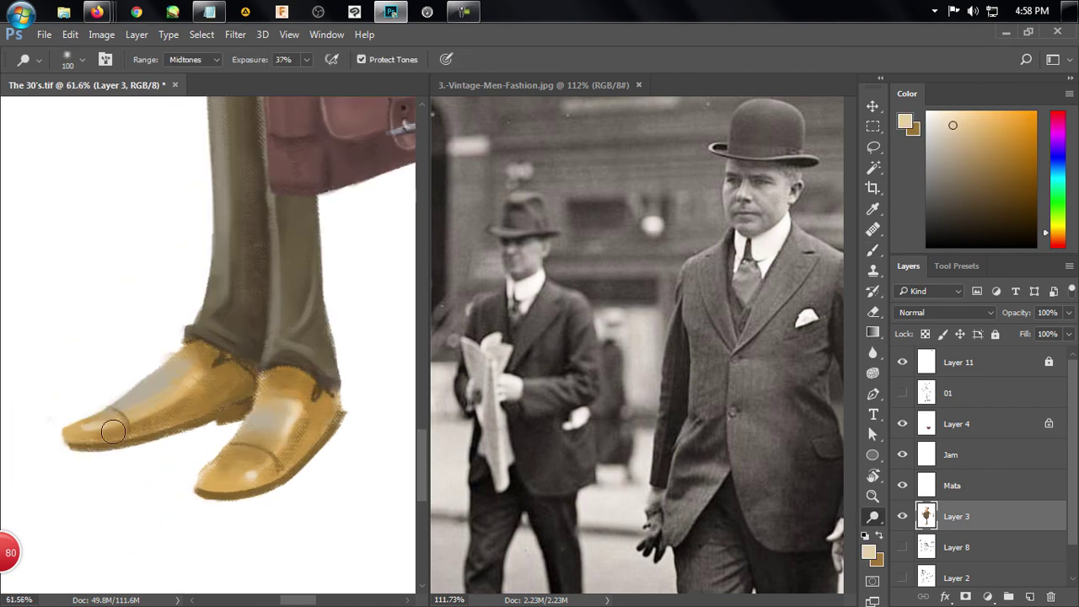
pyautogui.press('e')
pyautogui.scroll(-1, 278, 476)
pyautogui.press('b')
pyautogui.keyDown('alt'); pyautogui.click(293, 382); pyautogui.keyUp('alt')
pyautogui.keyDown('alt'); pyautogui.click(233, 321); pyautogui.keyUp('alt')
pyautogui.press(']')
pyautogui.hotkey('ctrl', '0')
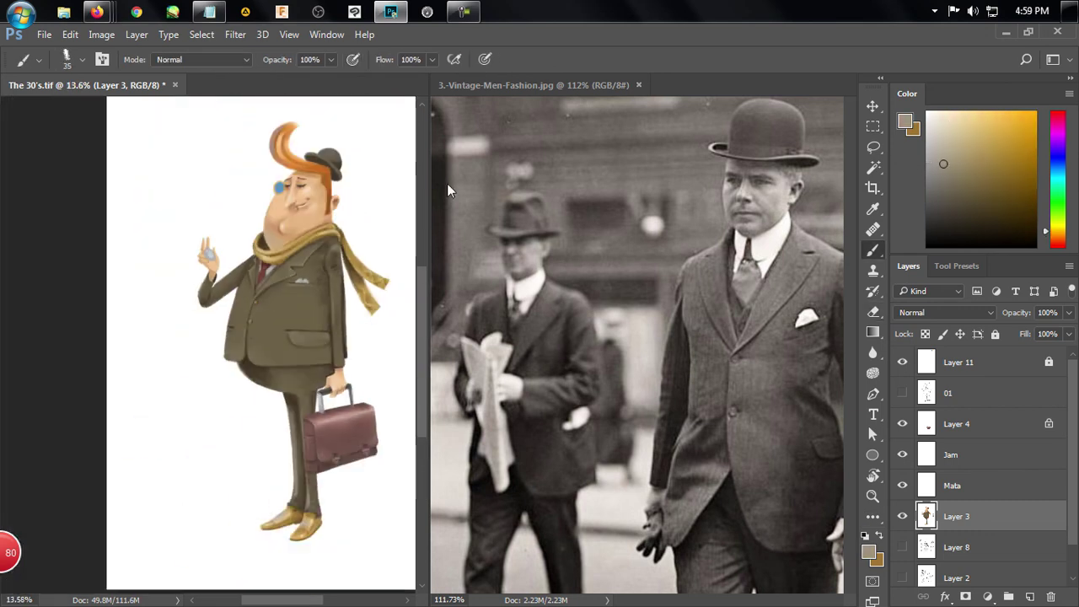
# Paint fine loose orange strands along the inner and outer edges of the hair quiff with a size 15 brush
pyautogui.scroll(7, 265, 211)
pyautogui.press('F5')
pyautogui.press('F5')
pyautogui.press('[')
pyautogui.press('[')
pyautogui.keyDown('alt'); pyautogui.click(252, 236); pyautogui.keyUp('alt')
pyautogui.keyDown('alt'); pyautogui.click(236, 251); pyautogui.keyUp('alt')
pyautogui.keyDown('alt'); pyautogui.click(295, 317); pyautogui.keyUp('alt')
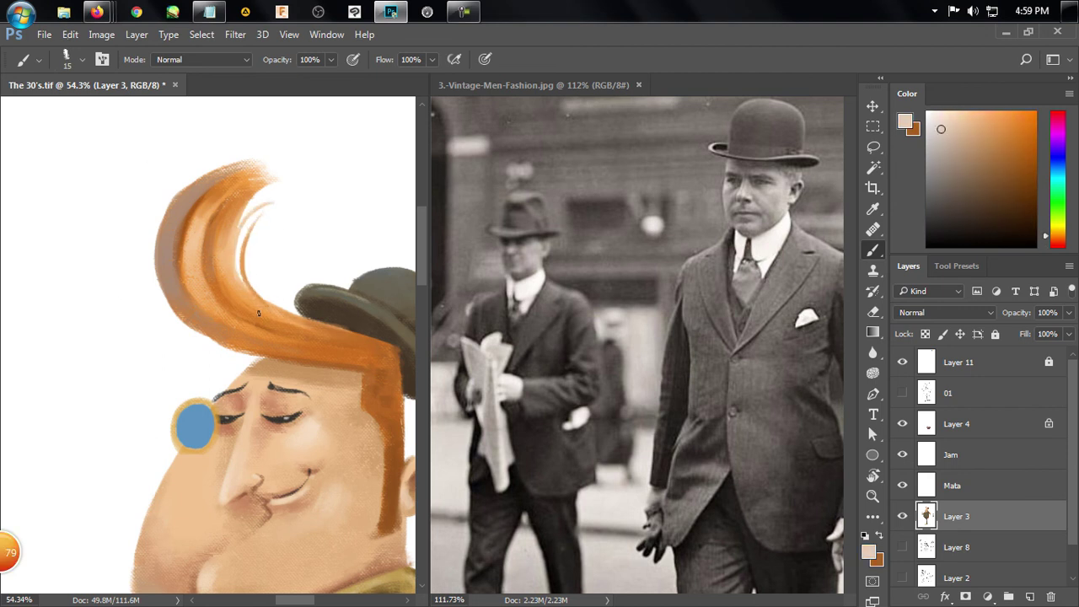
pyautogui.moveTo(155, 238); pyautogui.dragTo(106, 209)
pyautogui.keyDown('alt'); pyautogui.click(144, 181); pyautogui.keyUp('alt')
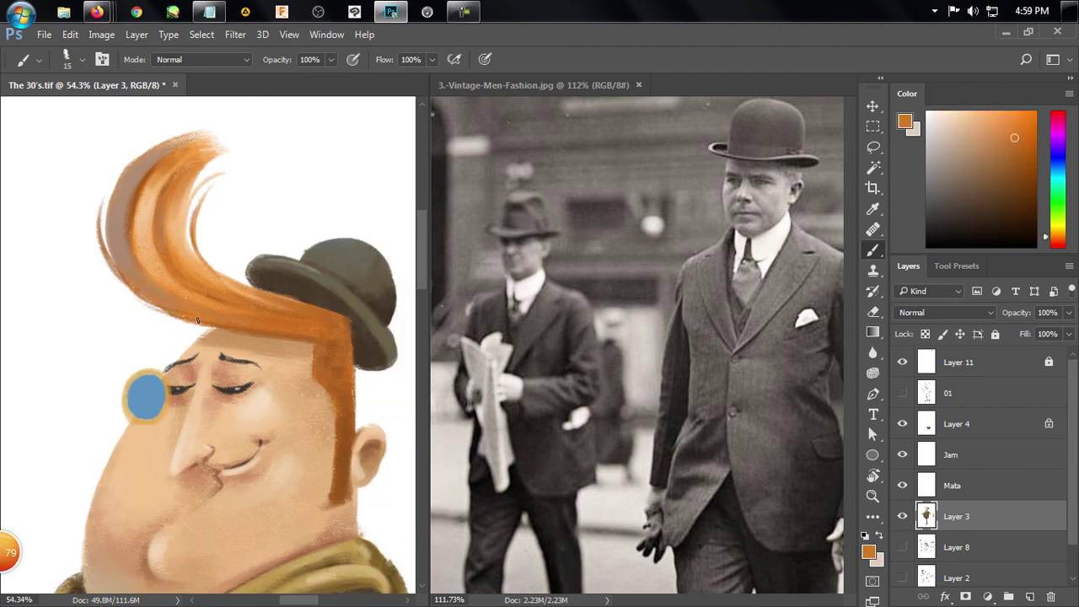
# Paint alternating dark brown and light orange hair strands down the sideburn with the size 15 brush
pyautogui.keyDown('alt'); pyautogui.click(326, 331); pyautogui.keyUp('alt')
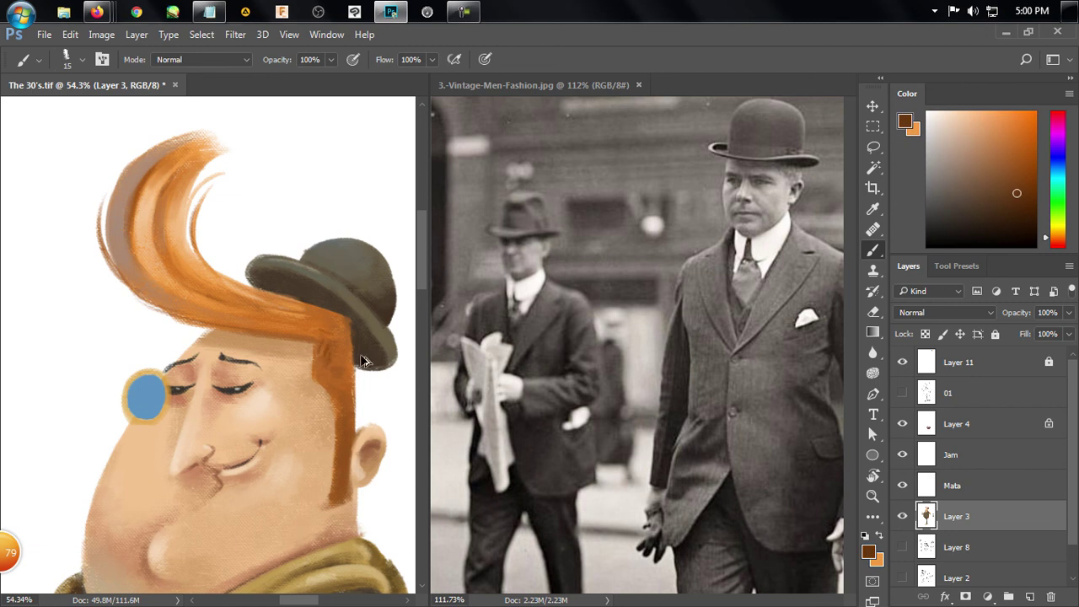
pyautogui.press('x')
pyautogui.press('x')
pyautogui.scroll(-1, 341, 379)
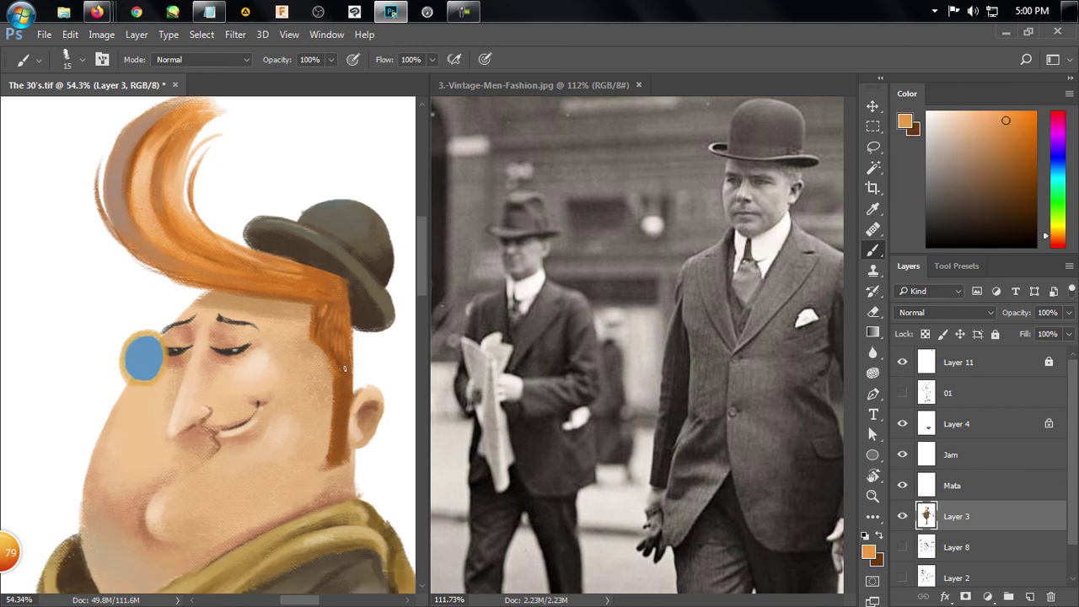
pyautogui.scroll(-1, 350, 401)
pyautogui.press('x')
pyautogui.press('x')
pyautogui.press('x')
pyautogui.moveTo(270, 243); pyautogui.dragTo(371, 223)
pyautogui.press('x')
# Lock the transparent pixels of Layer 3 and deepen the dark brown shading on the bowler hat with a larger brush
pyautogui.keyDown('alt'); pyautogui.click(243, 192); pyautogui.keyUp('alt')
pyautogui.press(']')
pyautogui.press(']')
pyautogui.press(']')
pyautogui.press(']')
pyautogui.press(']')
pyautogui.press('x')
pyautogui.scroll(-2, 247, 189)
pyautogui.scroll(2, 344, 253)
pyautogui.keyDown('alt'); pyautogui.click(343, 253); pyautogui.keyUp('alt')
pyautogui.press('[')
pyautogui.press('[')
pyautogui.press('[')
pyautogui.press('[')
pyautogui.moveTo(337, 254); pyautogui.dragTo(301, 232)
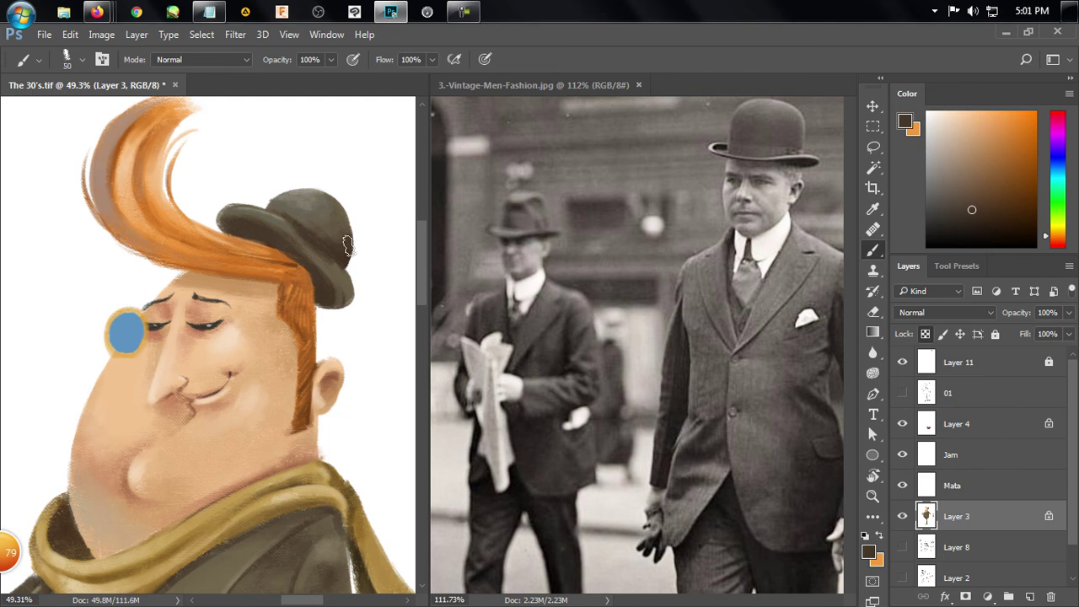
# Set brush opacity to 70% and flow to 84%, and blend sampled hat tones across the crown and brim
pyautogui.press('7')
pyautogui.hotkey('shift', '8')
pyautogui.hotkey('shift', '4')
pyautogui.keyDown('alt'); pyautogui.click(315, 235); pyautogui.keyUp('alt')
pyautogui.keyDown('alt'); pyautogui.click(286, 223); pyautogui.keyUp('alt')
pyautogui.press('[')
pyautogui.press('[')
pyautogui.press('[')
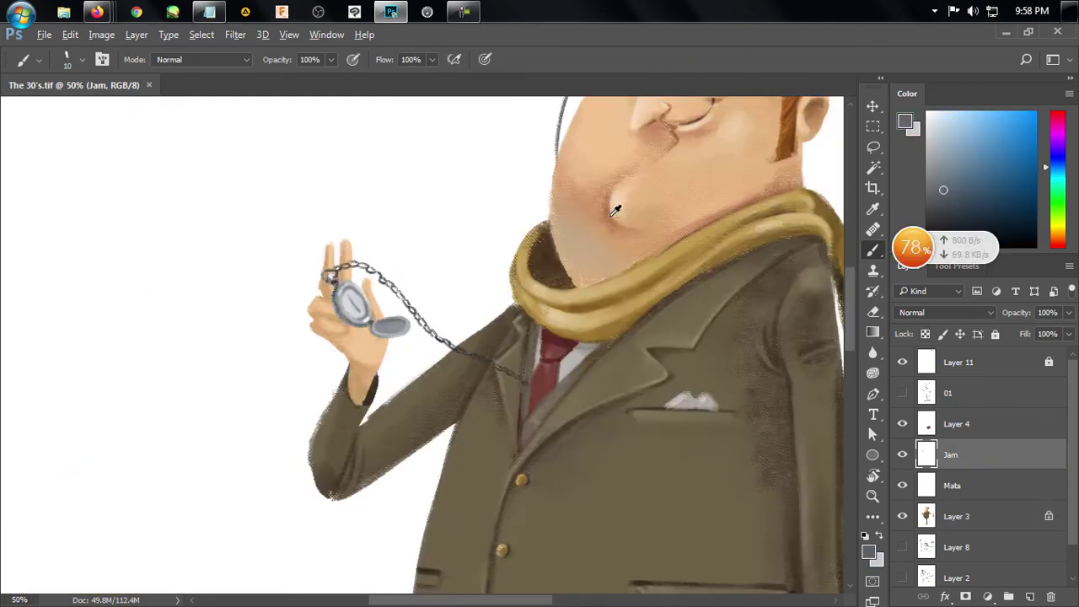
# Paint sampled skin tones on the fingers of the raised hand holding the pocket watch, on the Jam layer
pyautogui.scroll(2, 354, 286)
pyautogui.keyDown('alt'); pyautogui.click(324, 278); pyautogui.keyUp('alt')
pyautogui.keyDown('alt'); pyautogui.click(310, 289); pyautogui.keyUp('alt')
pyautogui.scroll(-3, 306, 282)
pyautogui.scroll(-2, 694, 191)
pyautogui.keyDown('alt'); pyautogui.click(694, 191); pyautogui.keyUp('alt')
pyautogui.press(']')
# Set brush opacity to 66% and flow to 75%, and blend soft brown shadows into the folded fingers and wrist at size 25
pyautogui.scroll(2, 266, 352)
pyautogui.keyDown('alt'); pyautogui.click(301, 313); pyautogui.keyUp('alt')
pyautogui.press('6')
pyautogui.press('6')
pyautogui.hotkey('shift', '7')
pyautogui.hotkey('shift', '5')
pyautogui.press(']')
pyautogui.scroll(2, 300, 313)
pyautogui.keyDown('alt'); pyautogui.click(321, 329); pyautogui.keyUp('alt')
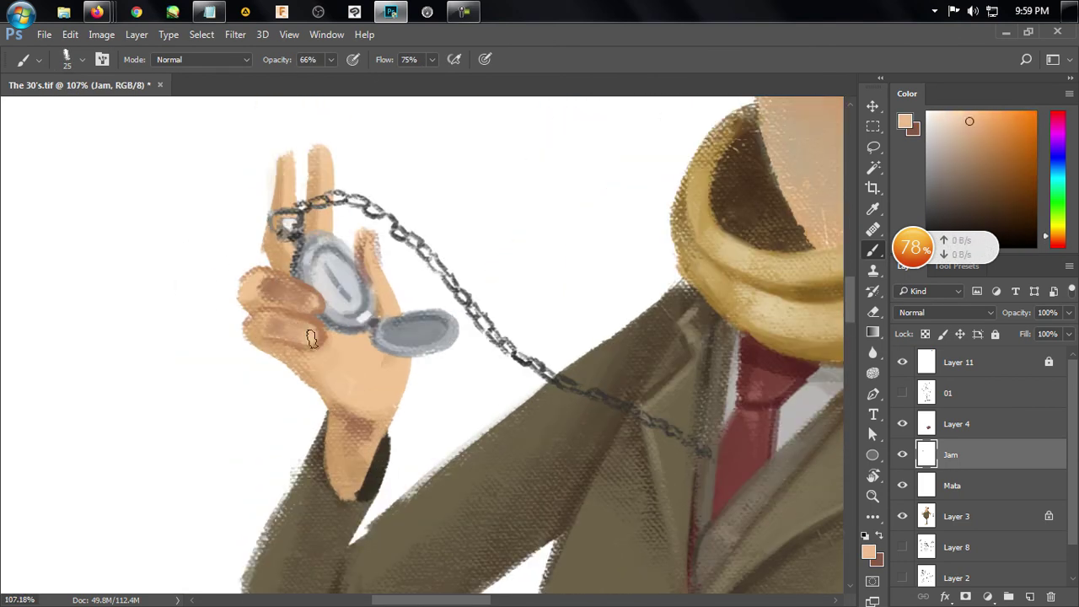
# Paint reddish-brown contours around the raised hand's fingers and thumb with a size 10 brush
pyautogui.scroll(-1, 295, 304)
pyautogui.keyDown('alt'); pyautogui.click(288, 305); pyautogui.keyUp('alt')
pyautogui.press('[')
pyautogui.press('[')
pyautogui.press('[')
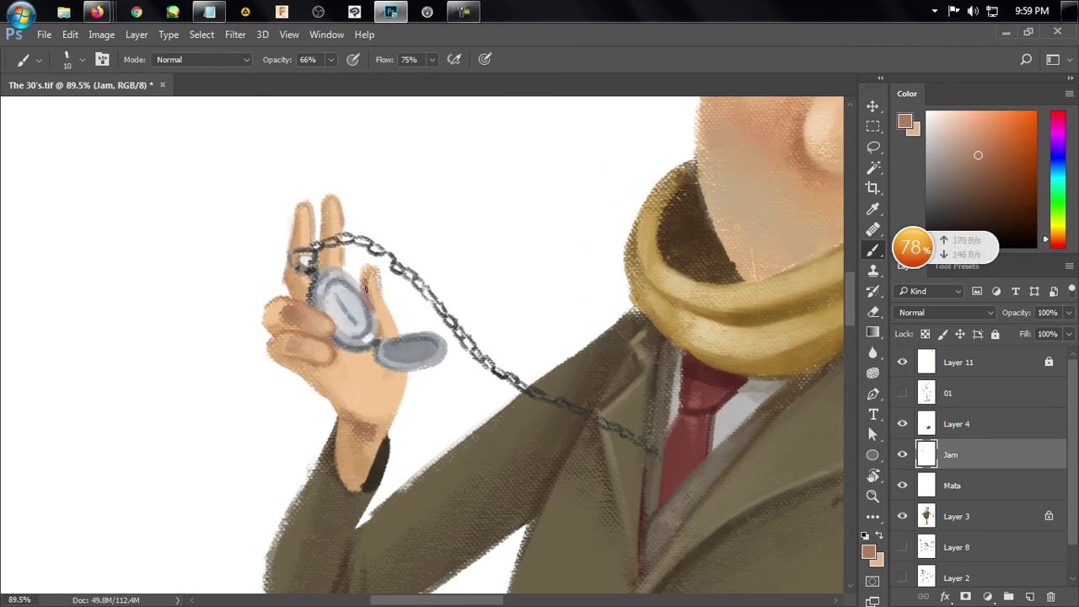
pyautogui.scroll(-2, 341, 255)
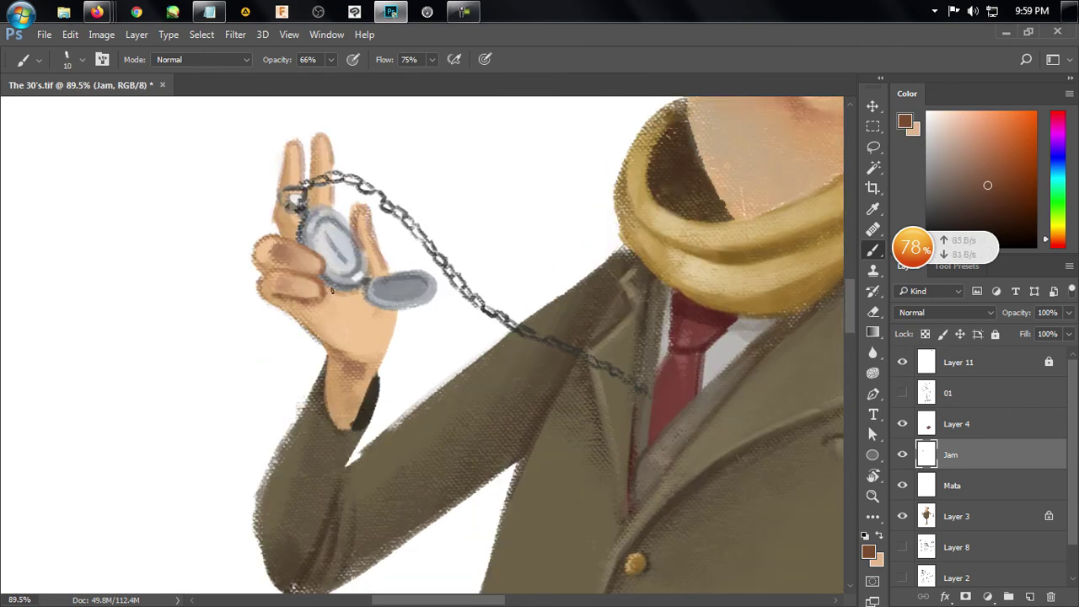
# Deepen the creases between the folded fingers and add pale cream highlights to the raised hand
pyautogui.scroll(-4, 400, 354)
pyautogui.keyDown('alt'); pyautogui.click(344, 313); pyautogui.keyUp('alt')
pyautogui.scroll(5, 344, 312)
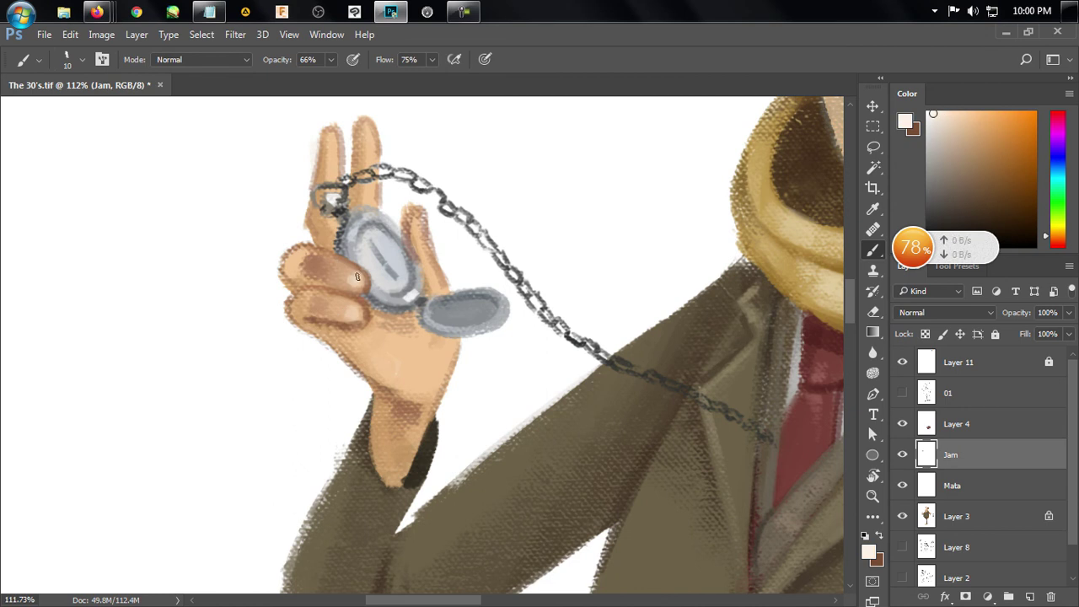
pyautogui.scroll(-5, 694, 185)
pyautogui.scroll(-3, 554, 349)
# Switch to the Mata layer and refine the contour under the nose in reddish brown with the size 10 brush
pyautogui.scroll(3, 503, 176)
pyautogui.keyDown('ctrl'); pyautogui.click(504, 177); pyautogui.keyUp('ctrl')
pyautogui.scroll(2, 443, 243)
pyautogui.keyDown('alt'); pyautogui.click(443, 243); pyautogui.keyUp('alt')
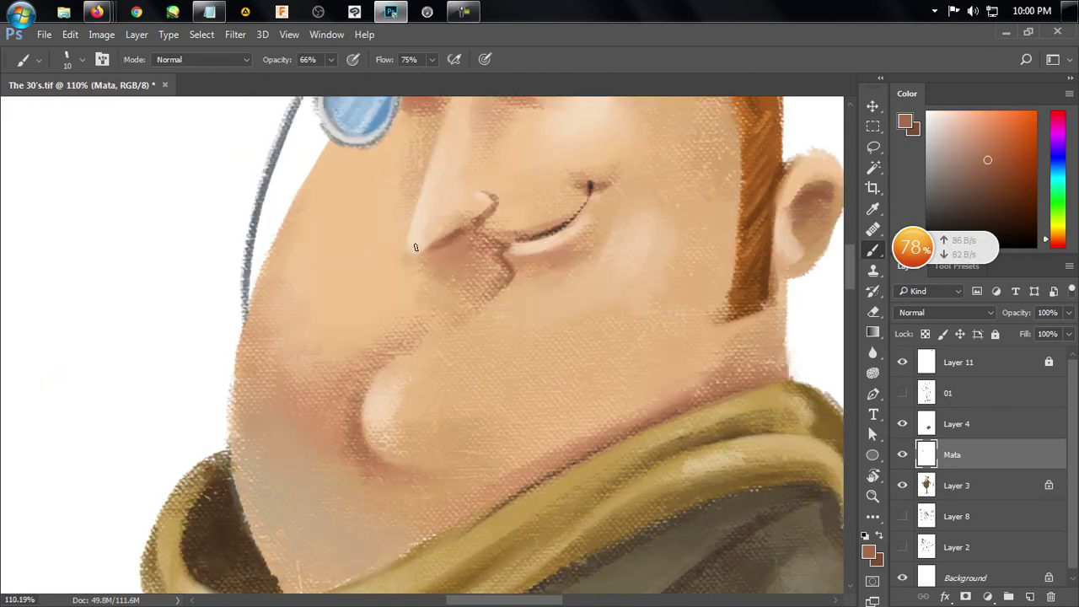
# Paint thin dark reddish-brown creases between the fingers and thumb of the hand gripping the briefcase with a size 8 brush
pyautogui.scroll(-3, 433, 248)
pyautogui.scroll(3, 542, 318)
pyautogui.press('[')
pyautogui.press('[')
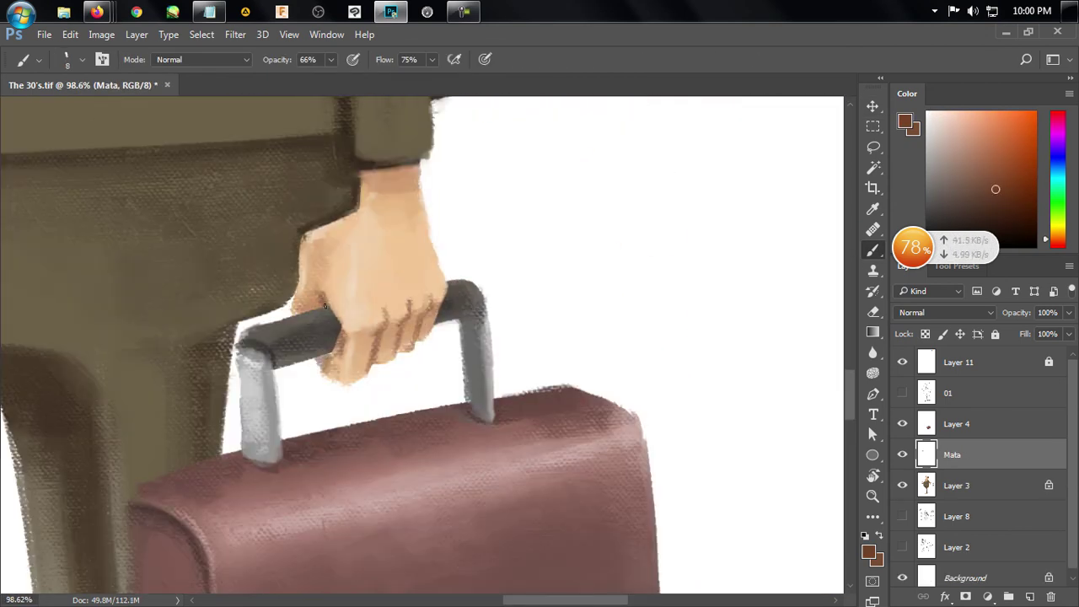
pyautogui.scroll(-3, 350, 444)
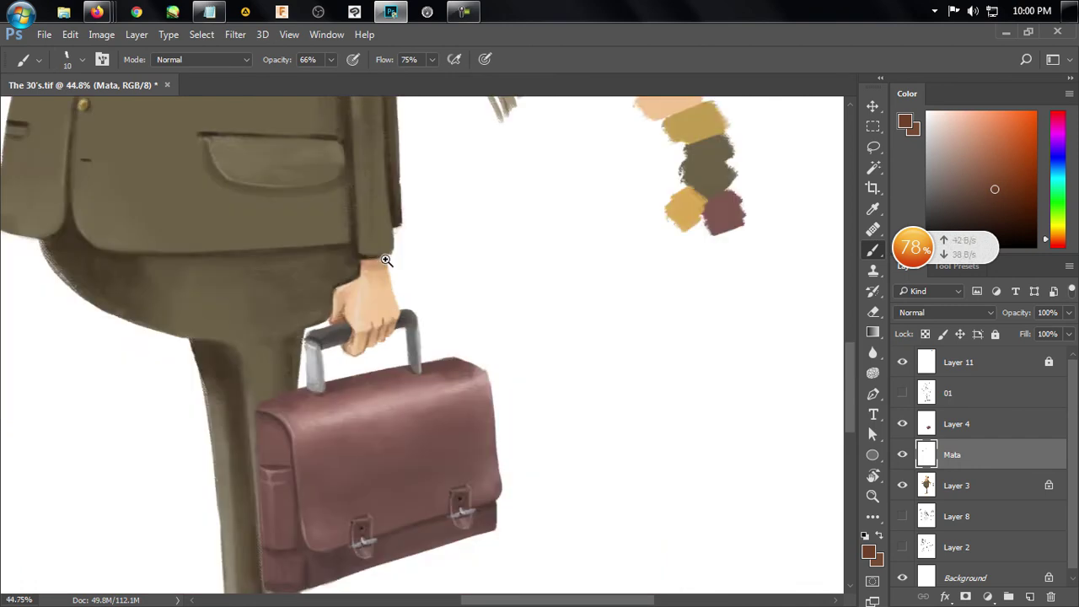
# Select Layer 3 and refine both lower coat pocket flaps with sampled coat browns, reducing the size 35 brush for detail
pyautogui.moveTo(362, 363); pyautogui.dragTo(615, 438)
pyautogui.keyDown('ctrl'); pyautogui.click(227, 253); pyautogui.keyUp('ctrl')
pyautogui.keyDown('alt'); pyautogui.click(215, 288); pyautogui.keyUp('alt')
pyautogui.keyDown('alt'); pyautogui.click(229, 287); pyautogui.keyUp('alt')
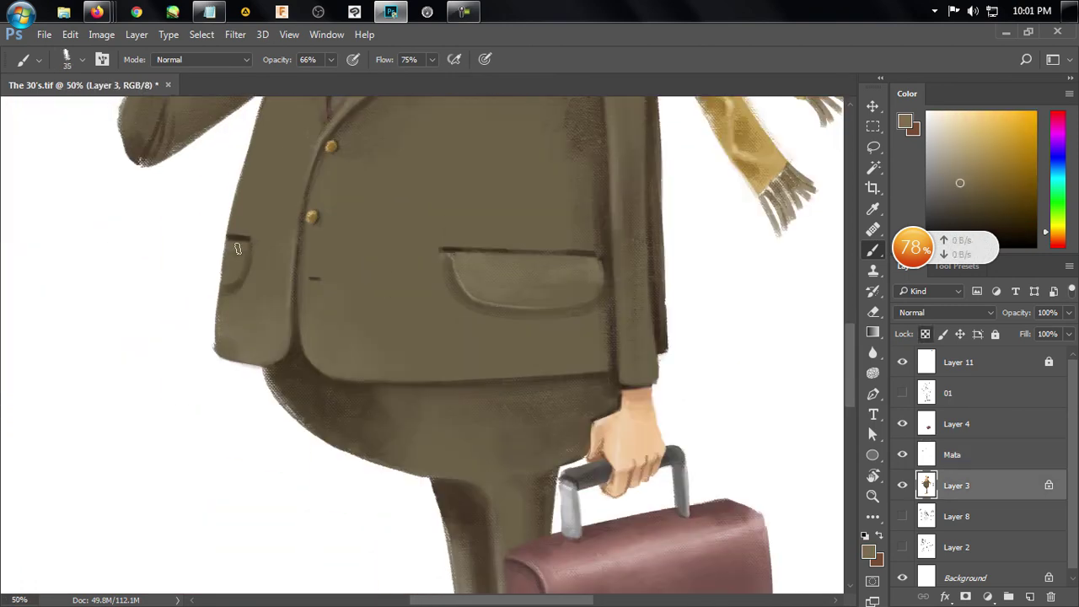
pyautogui.scroll(2, 242, 250)
pyautogui.keyDown('alt'); pyautogui.click(472, 285); pyautogui.keyUp('alt')
pyautogui.press('[')
pyautogui.press('[')
# Add a new layer clipped to Layer 3 and set its blend mode to Linear Burn
pyautogui.scroll(-3, 246, 267)
pyautogui.hotkey('ctrl', 'shift', 'alt', 'n')
pyautogui.keyDown('alt'); pyautogui.click(987, 499); pyautogui.keyUp('alt')
pyautogui.hotkey('shift', 'alt', 'a')
# Paint rust-brown cross stripes around the scarf's neck wrap and along its hanging tails with a size 45 brush in a sampled skin tone
pyautogui.keyDown('alt'); pyautogui.click(297, 326); pyautogui.keyUp('alt')
pyautogui.scroll(2, 297, 326)
pyautogui.press(']')
pyautogui.press(']')
pyautogui.press(']')
pyautogui.press(']')
pyautogui.press(']')
pyautogui.press(']')
pyautogui.press(']')
pyautogui.moveTo(278, 314)
pyautogui.mouseDown()
pyautogui.moveTo(286, 362)
pyautogui.moveTo(337, 354)
pyautogui.mouseUp()
pyautogui.moveTo(303, 363)
pyautogui.mouseDown()
pyautogui.moveTo(316, 390)
pyautogui.moveTo(333, 348)
pyautogui.mouseUp()
pyautogui.moveTo(397, 325); pyautogui.dragTo(425, 383)
pyautogui.moveTo(465, 277); pyautogui.dragTo(497, 325)
pyautogui.moveTo(561, 242)
pyautogui.mouseDown()
pyautogui.moveTo(536, 258)
pyautogui.moveTo(564, 287)
pyautogui.moveTo(505, 267)
pyautogui.mouseUp()
pyautogui.moveTo(590, 304); pyautogui.dragTo(627, 379)
pyautogui.moveTo(666, 349); pyautogui.dragTo(607, 329)
pyautogui.moveTo(611, 405)
pyautogui.mouseDown()
pyautogui.moveTo(621, 380)
pyautogui.moveTo(632, 447)
pyautogui.moveTo(606, 387)
pyautogui.mouseUp()
pyautogui.moveTo(516, 337); pyautogui.dragTo(632, 473)
pyautogui.moveTo(512, 232)
pyautogui.mouseDown()
pyautogui.moveTo(513, 244)
pyautogui.moveTo(401, 361)
pyautogui.mouseUp()
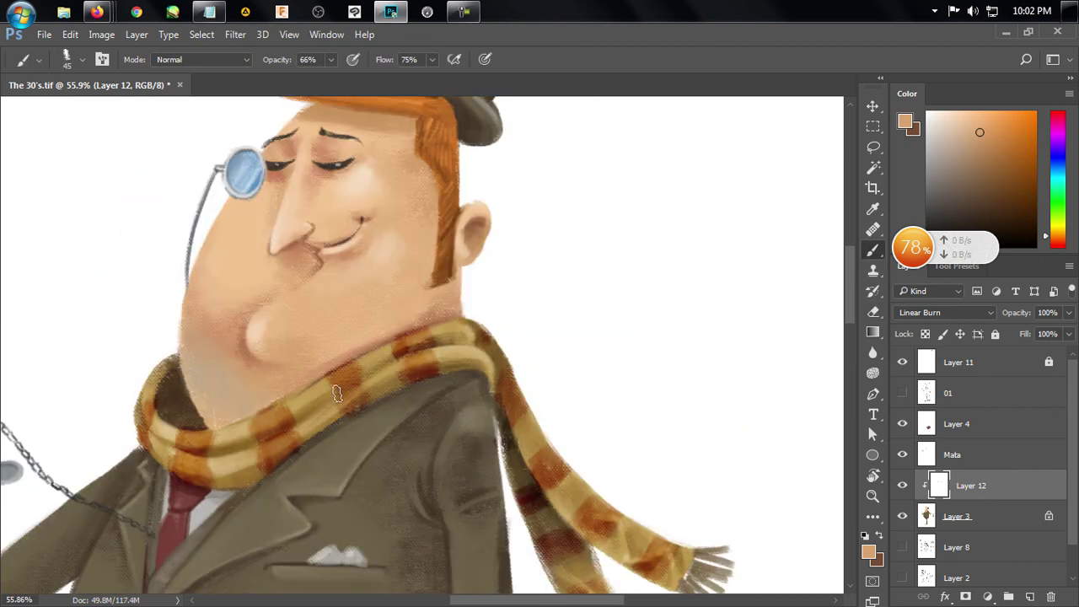